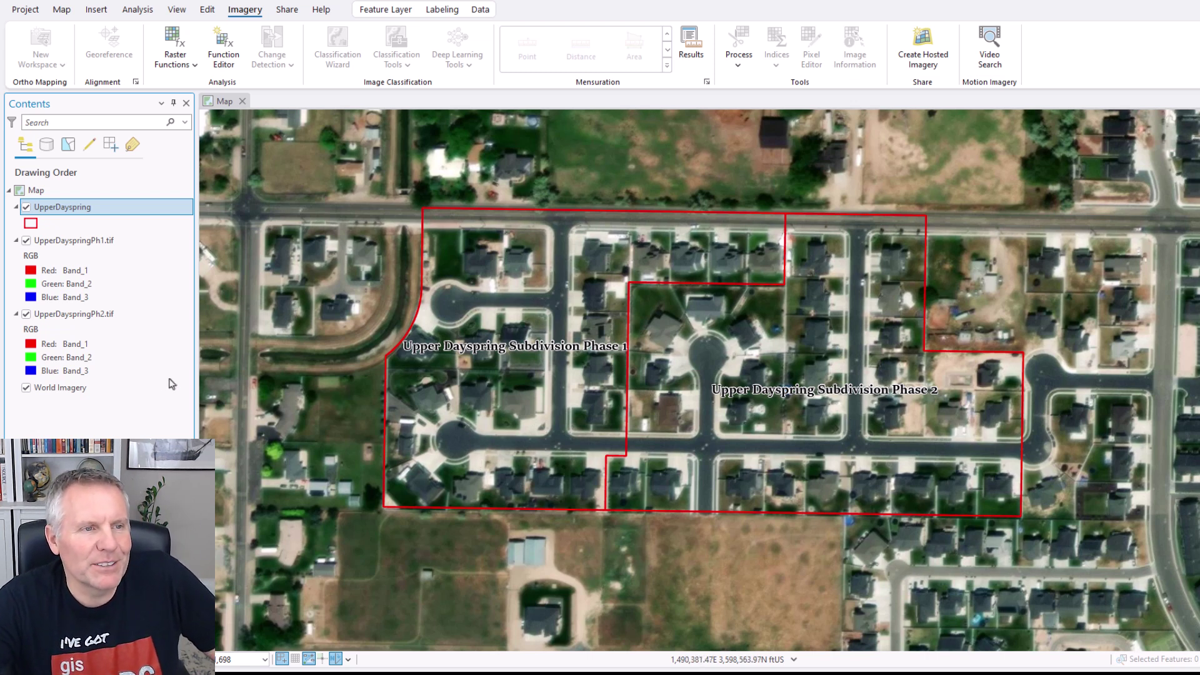
Zoom the map to the UpperDayspringPh1.tif plat layer.
click(74, 242)
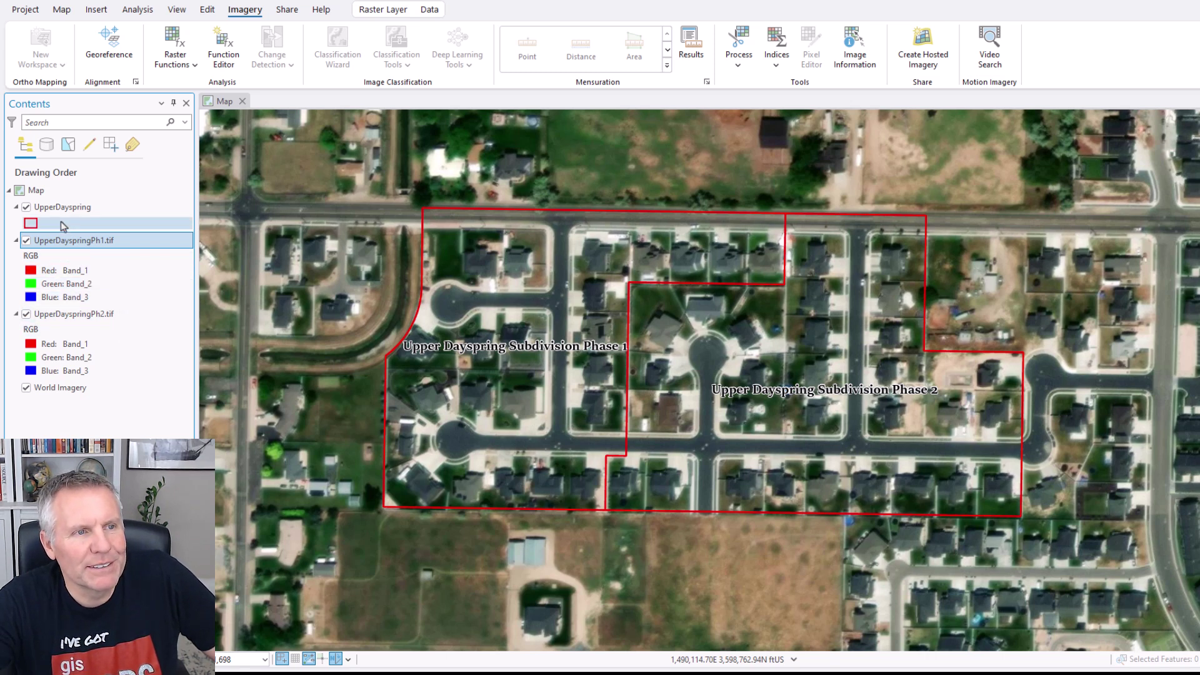
click(80, 208)
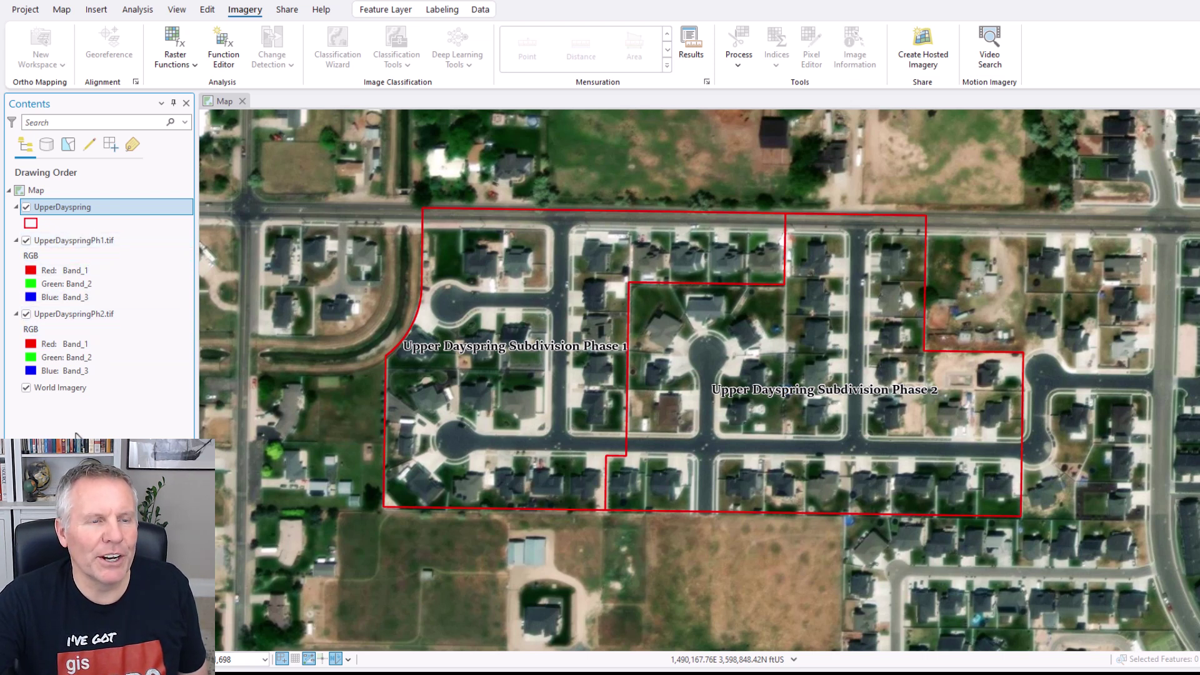
right_click(68, 244)
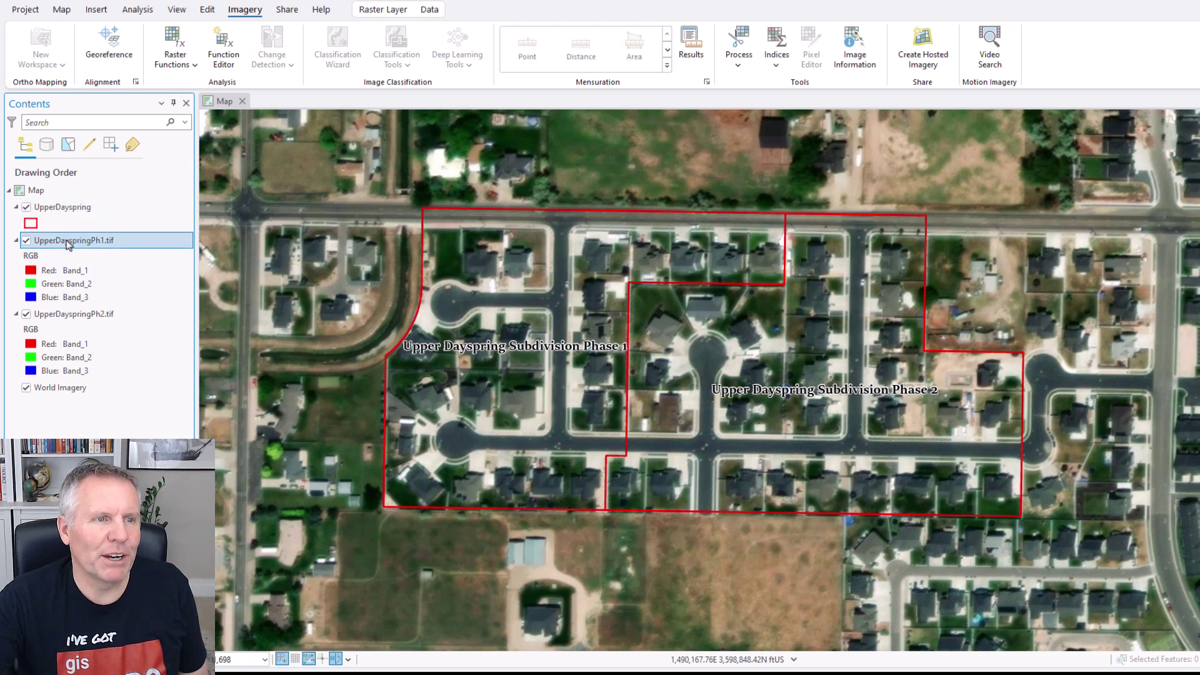
click(93, 223)
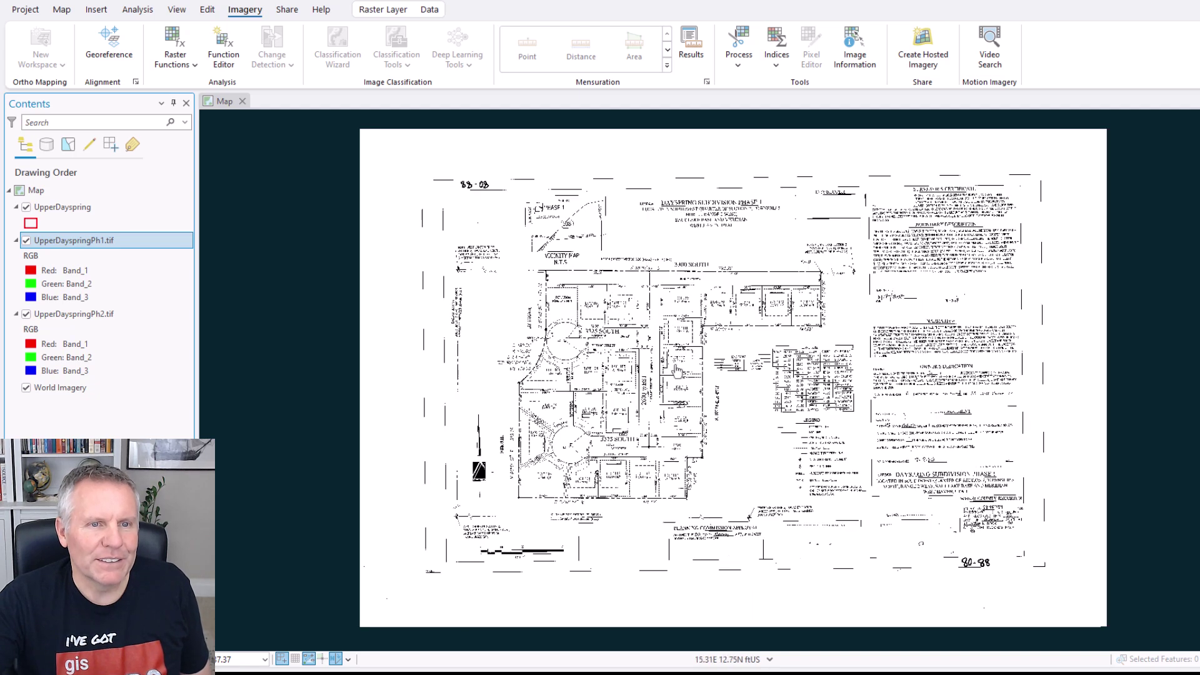
scroll(674, 375, up, 2)
scroll(674, 375, up, 1)
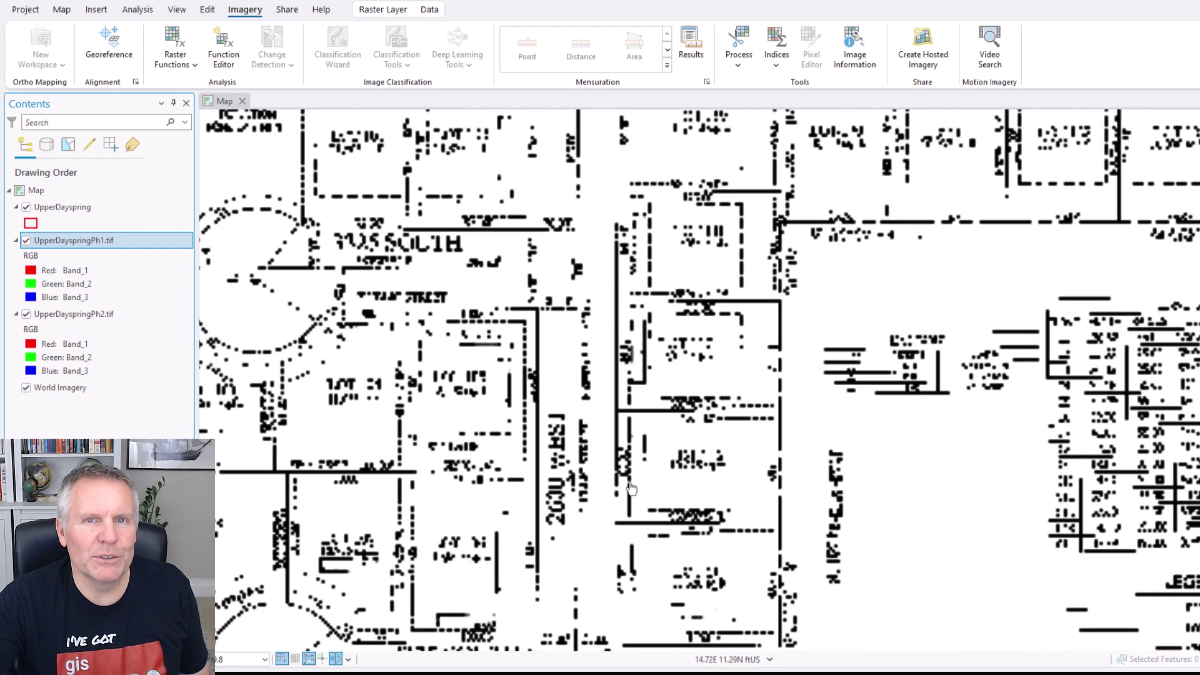
scroll(631, 488, down, 3)
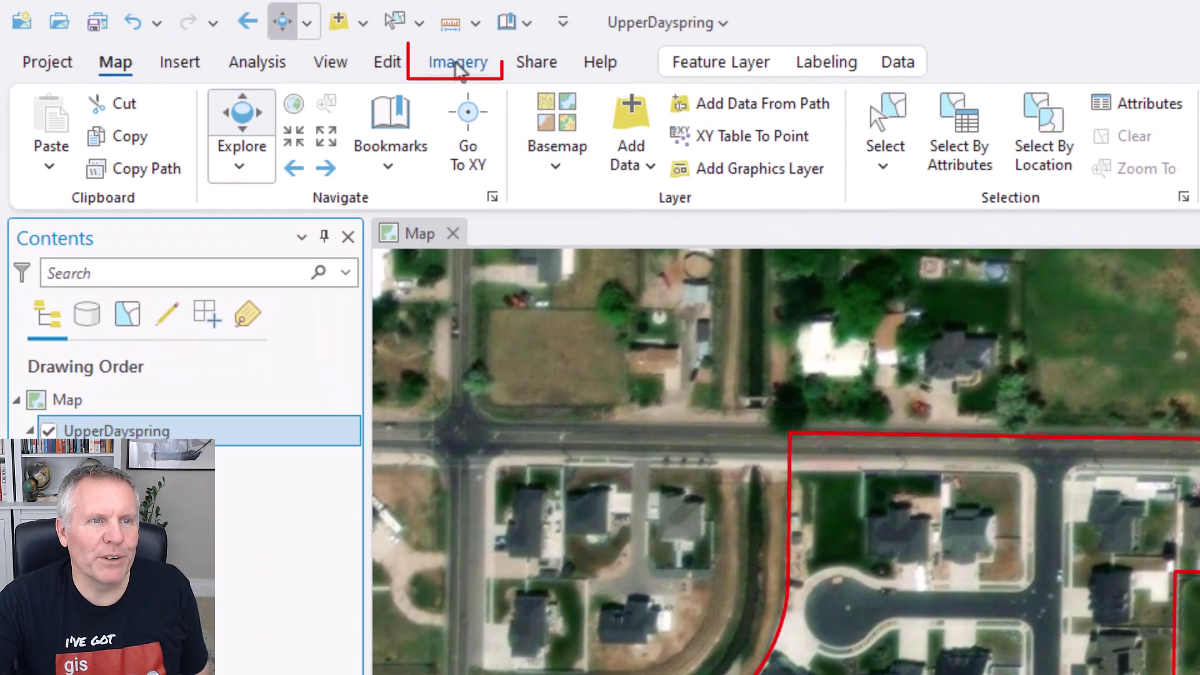
Select UpperDayspringPh1.tif and launch Georeference from the Imagery tab.
click(458, 65)
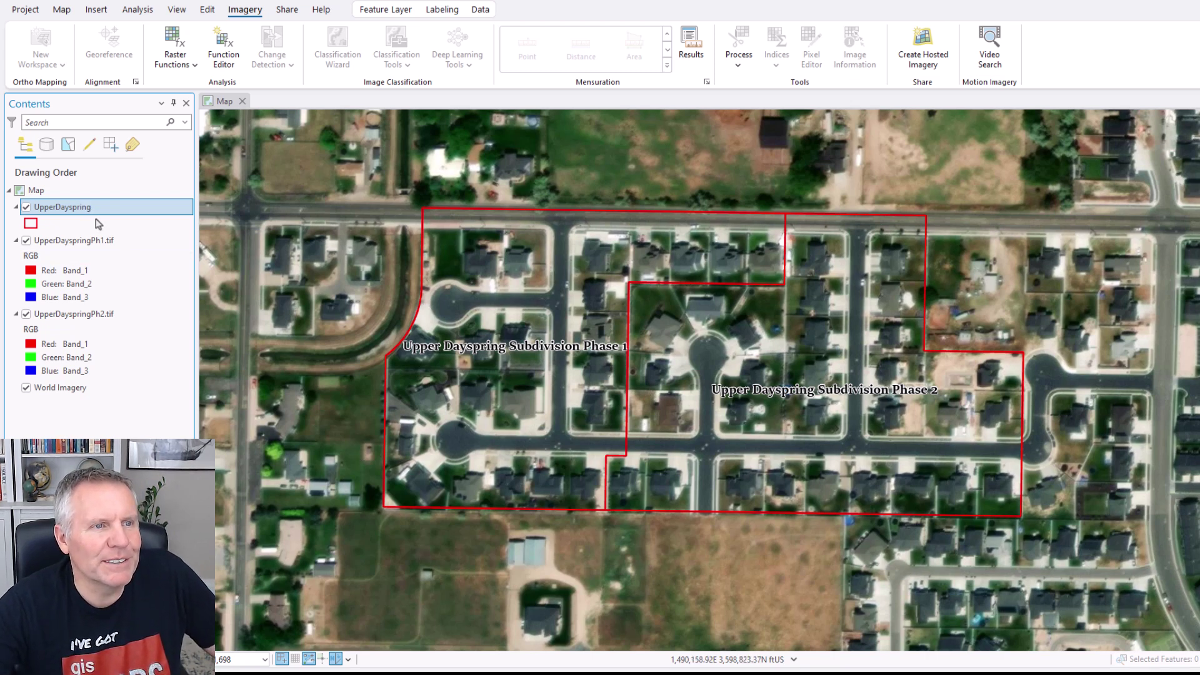
click(90, 242)
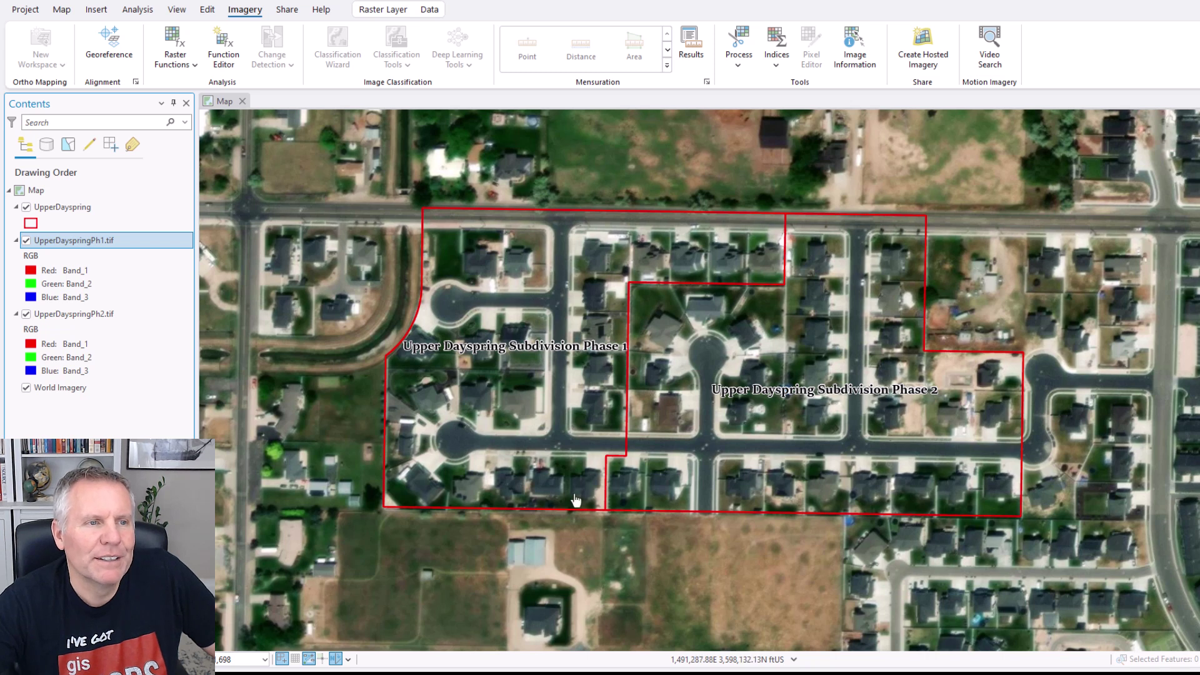
click(113, 57)
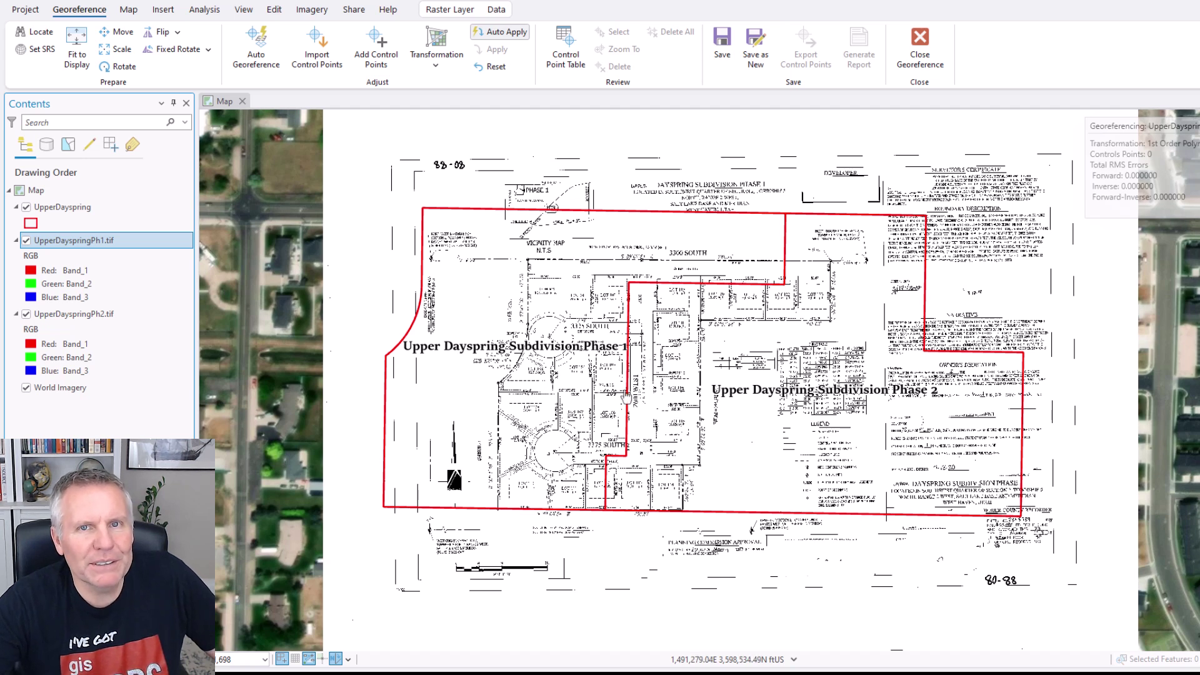
Set the Phase 1 plat's stretch type to None so the aerial shows beneath it.
drag(634, 375, 465, 375)
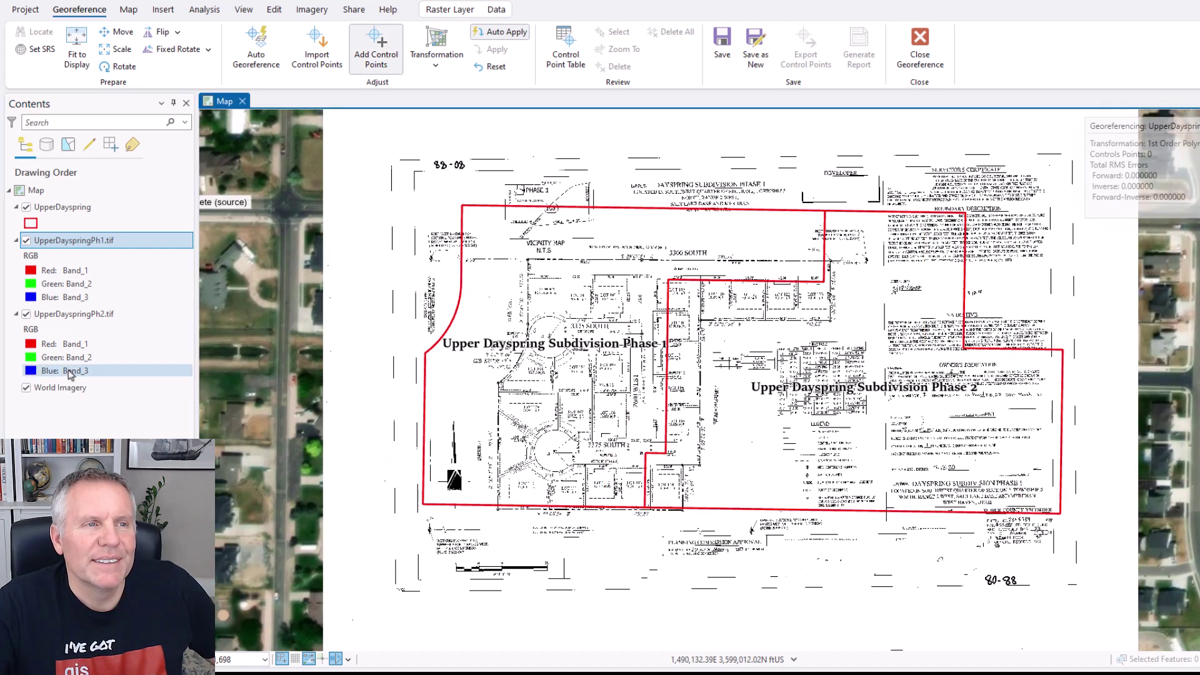
click(120, 33)
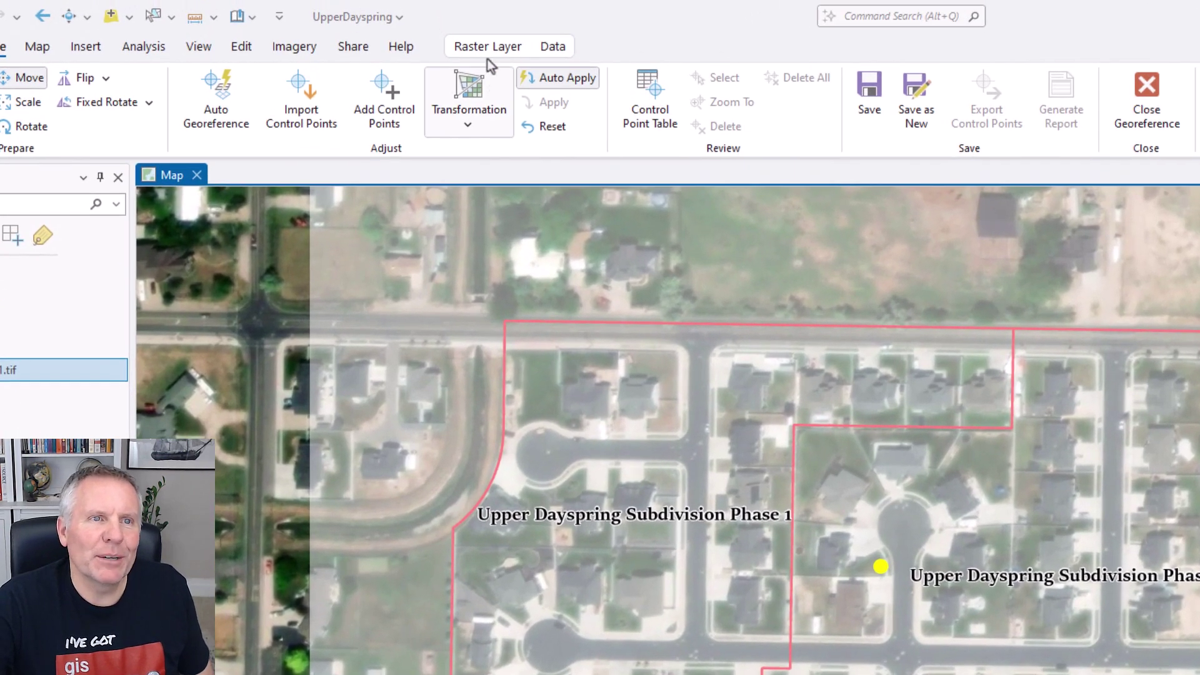
click(489, 48)
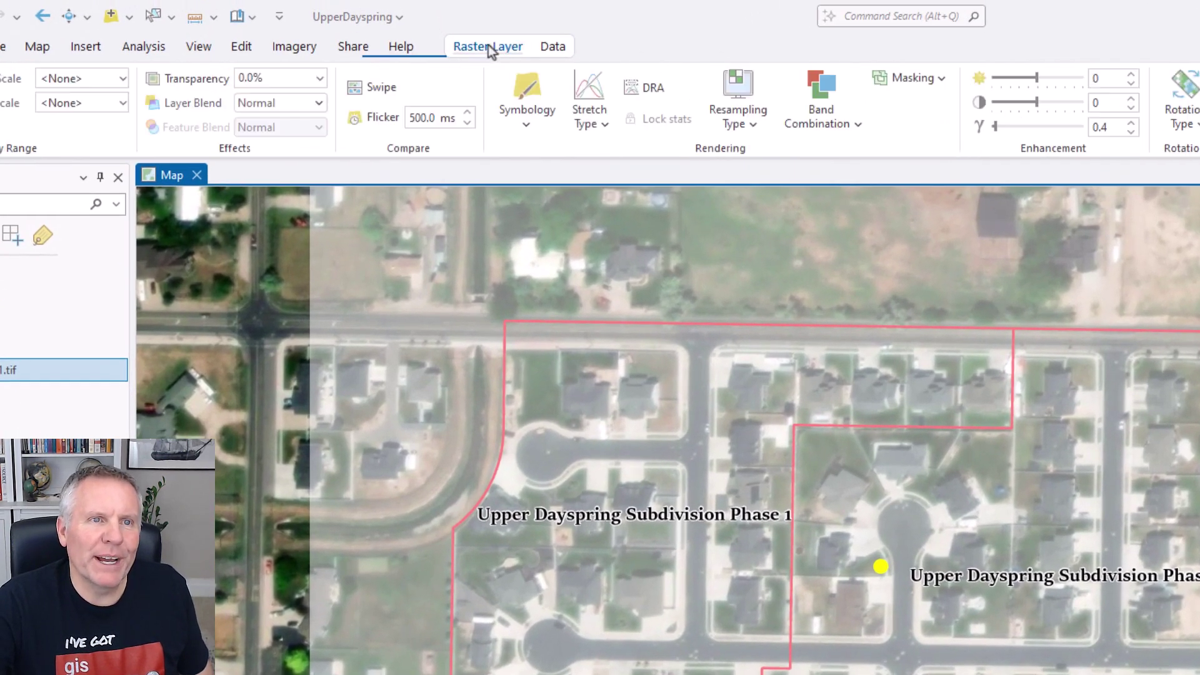
click(602, 126)
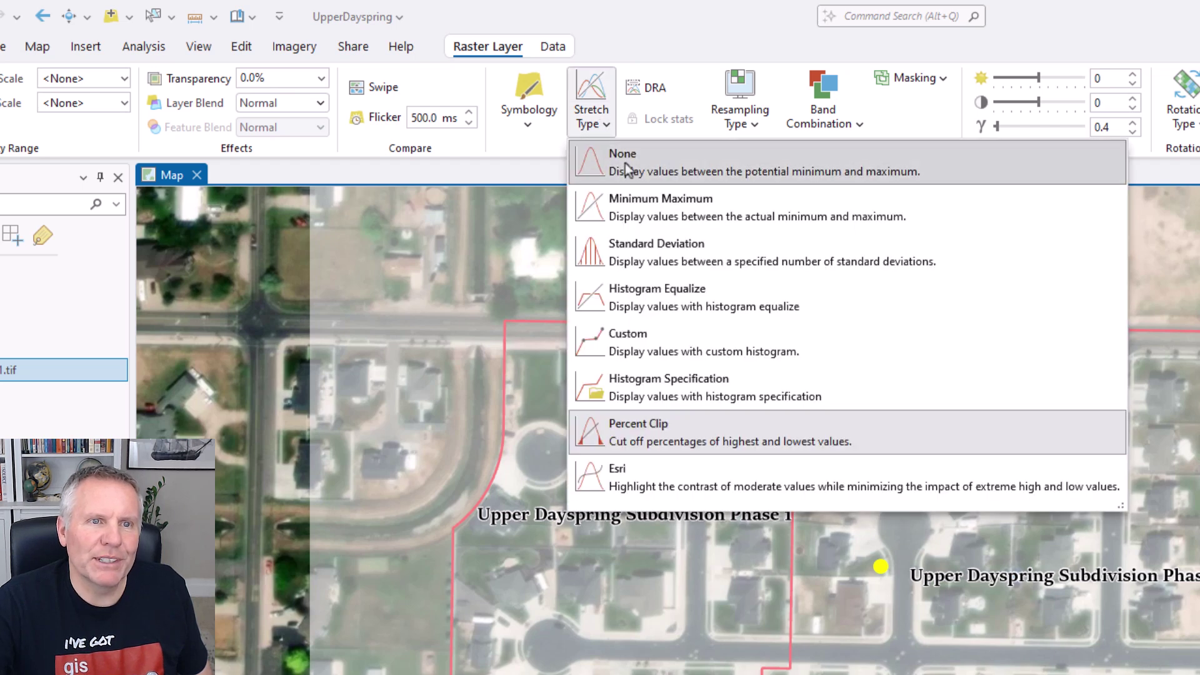
click(627, 168)
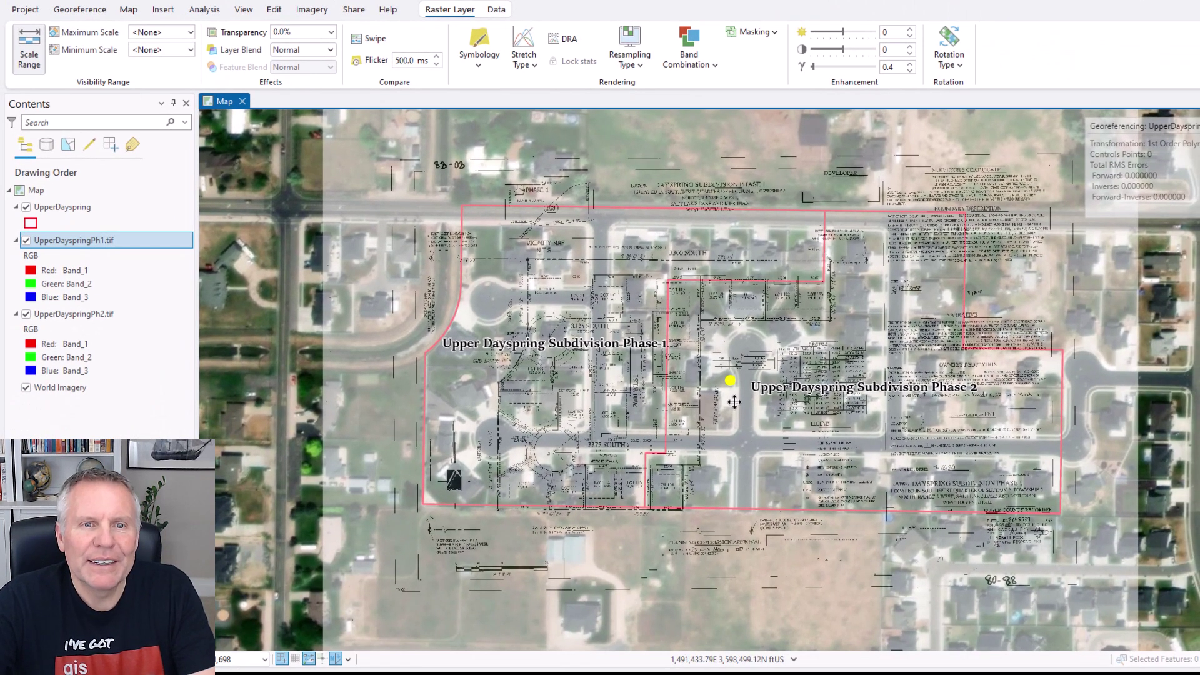
Move the Phase 1 plat so its top-left corner sits on the boundary's northwest corner.
click(55, 11)
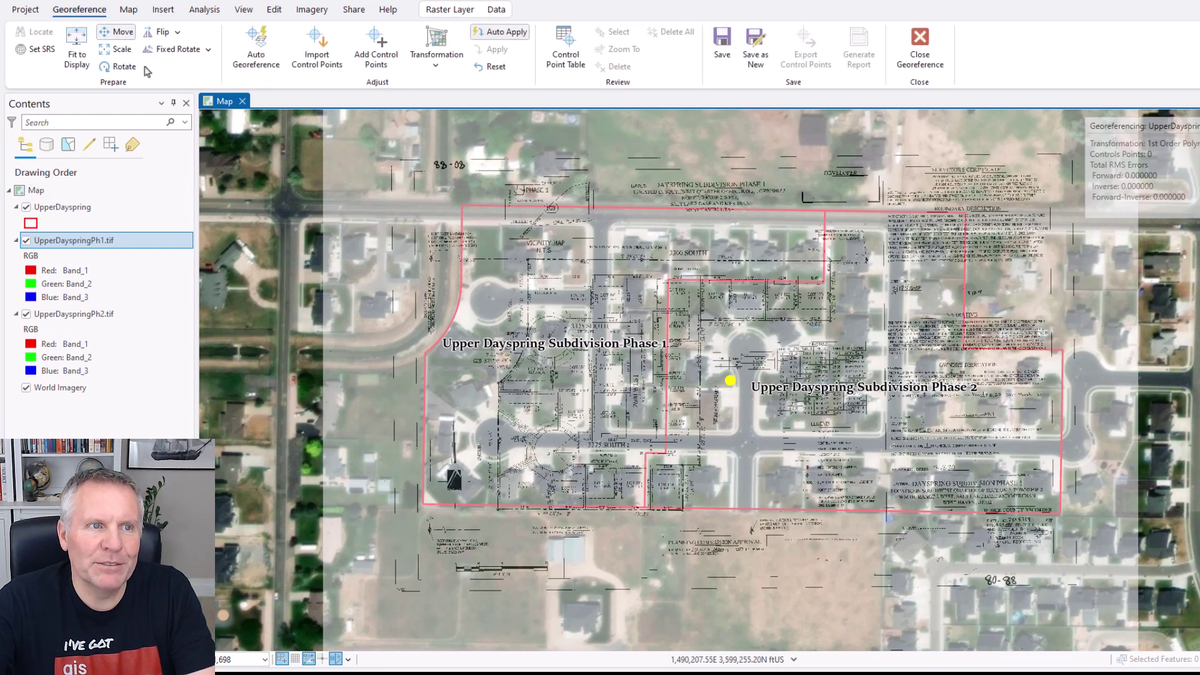
click(116, 35)
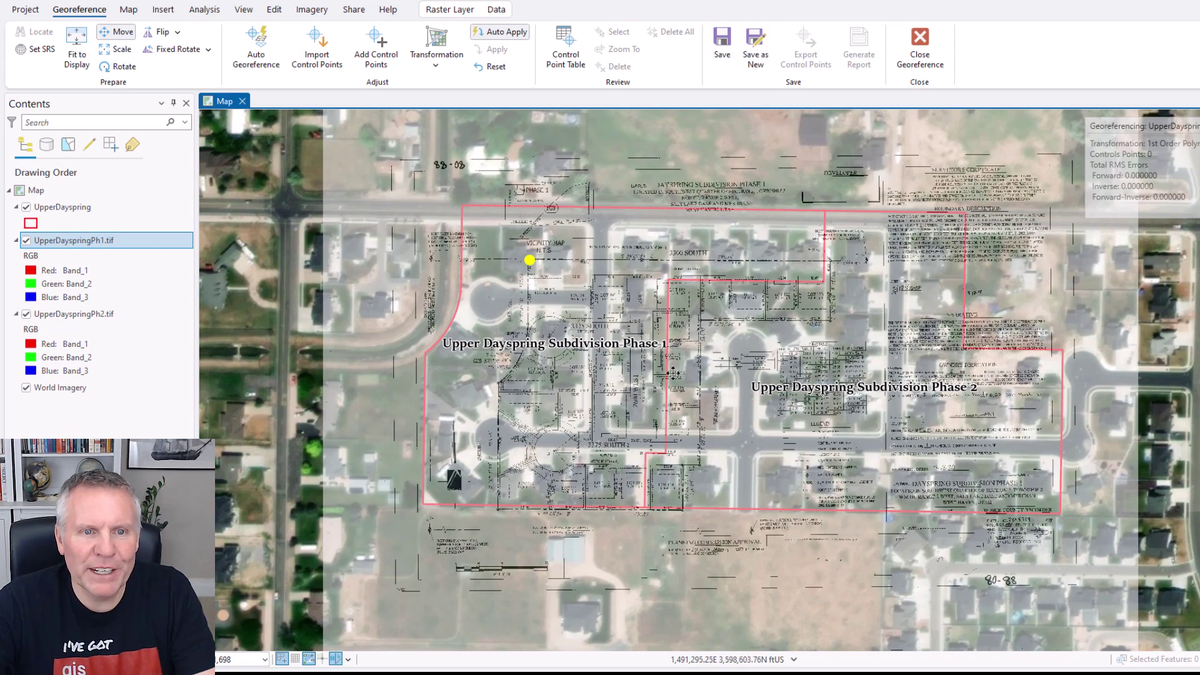
drag(672, 375, 602, 319)
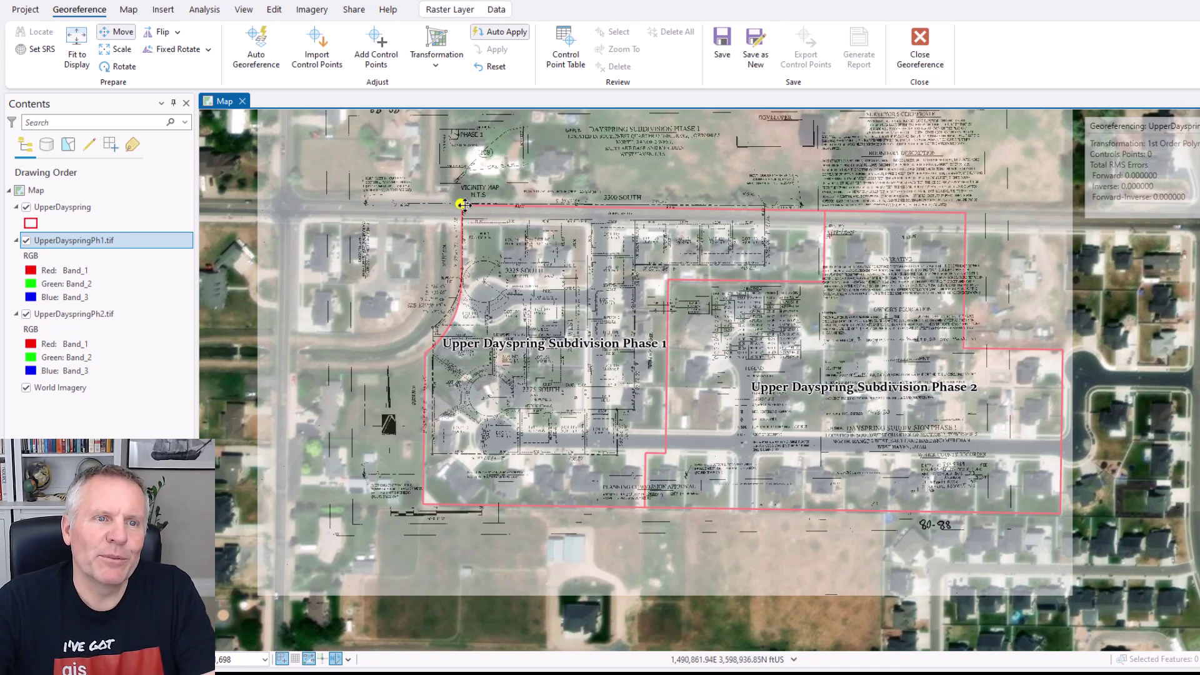
click(118, 50)
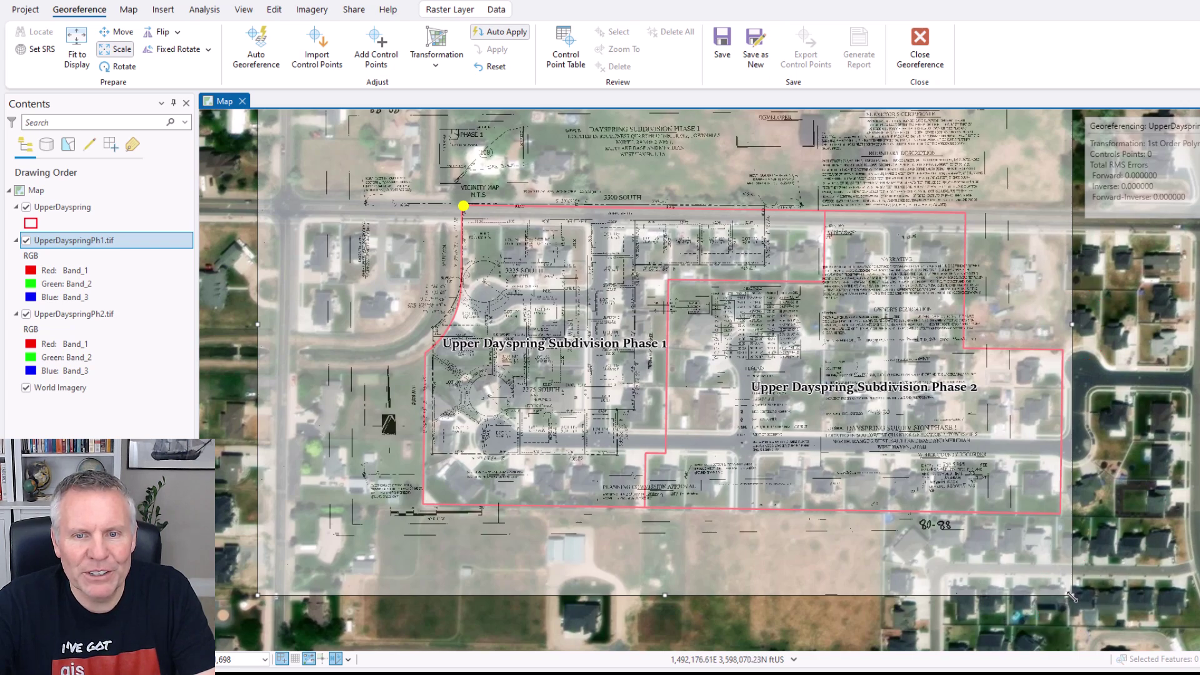
Scale the plat toward the boundary's size, then fit it to the display.
drag(1072, 597, 1122, 612)
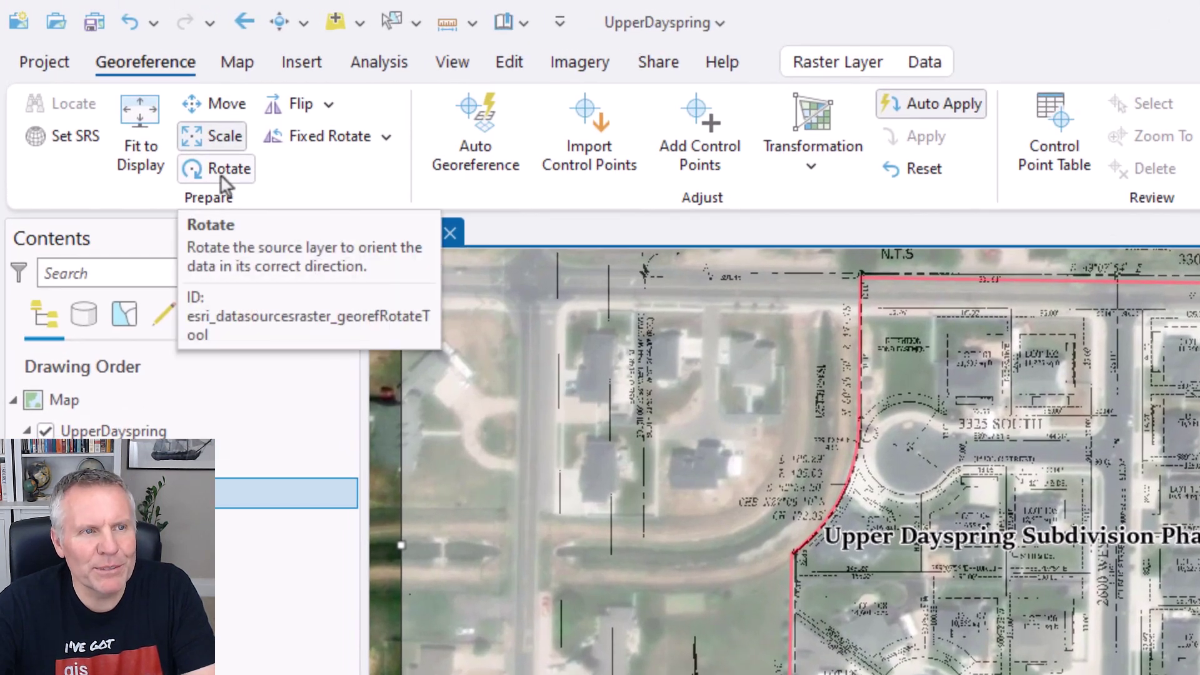
click(388, 137)
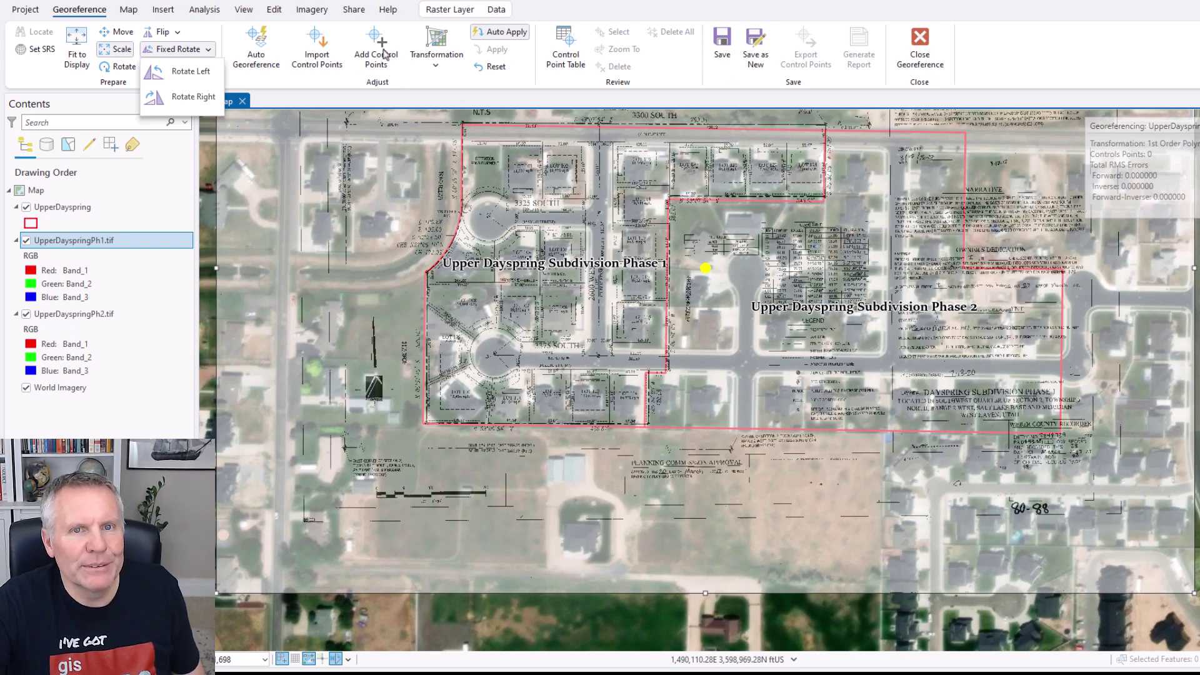
click(77, 44)
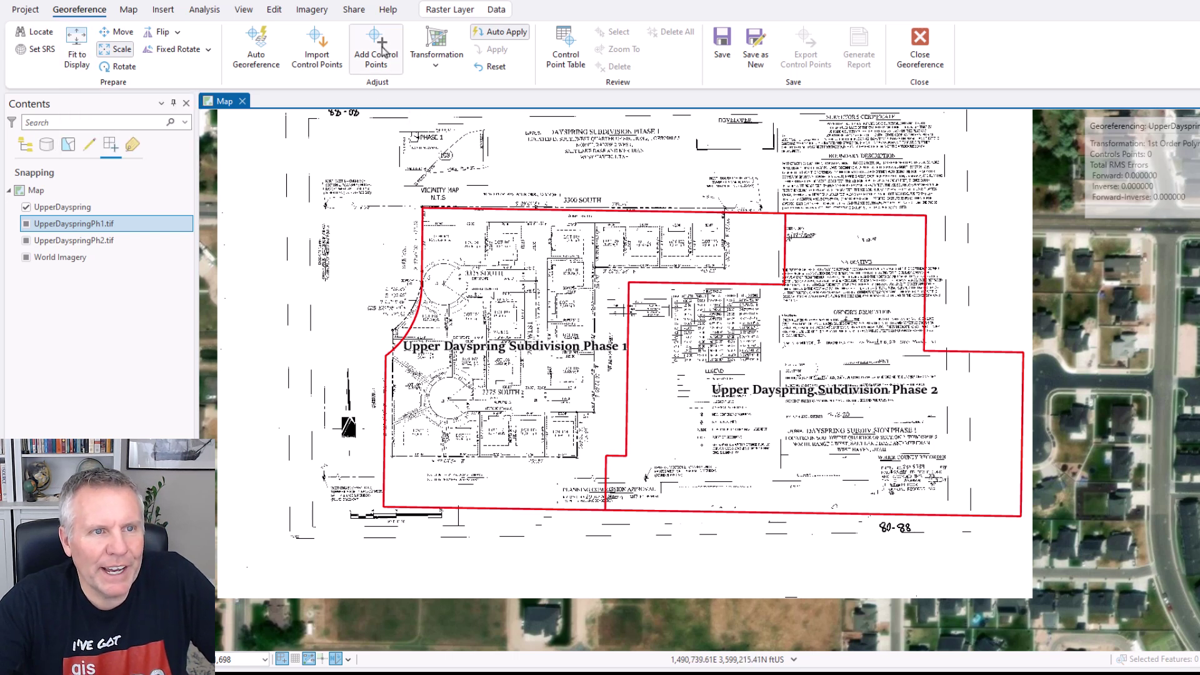
Tie the plat's first corner monument to the matching boundary corner.
click(403, 69)
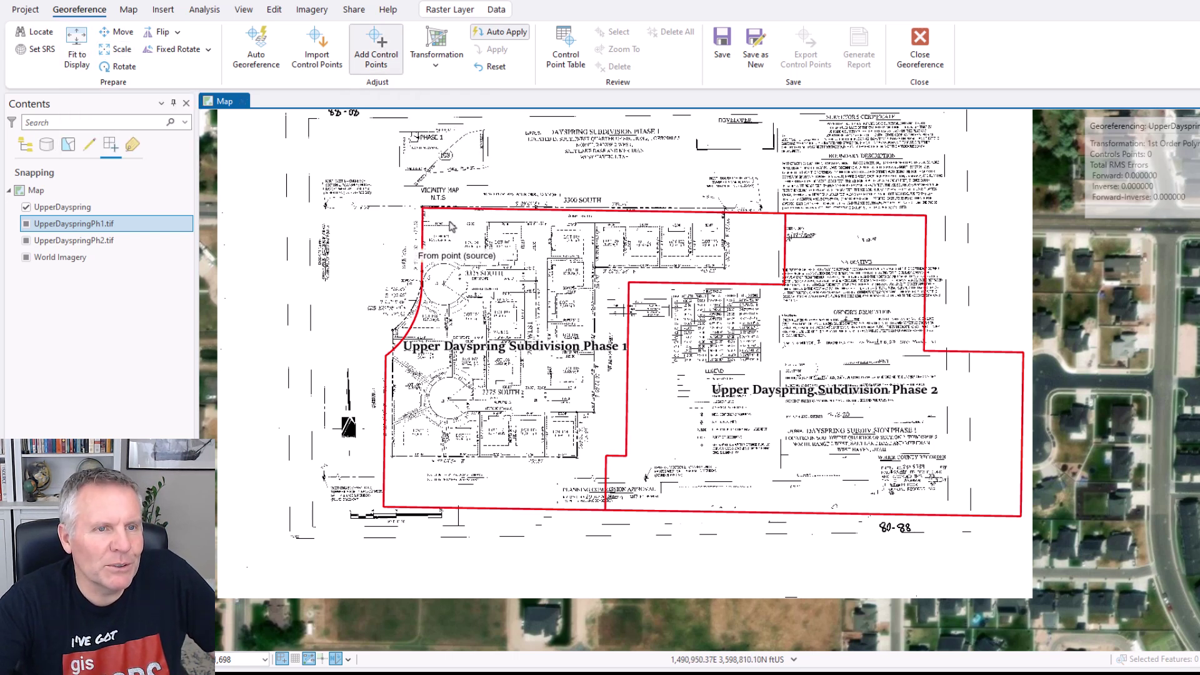
scroll(422, 223, up, 2)
scroll(422, 223, up, 5)
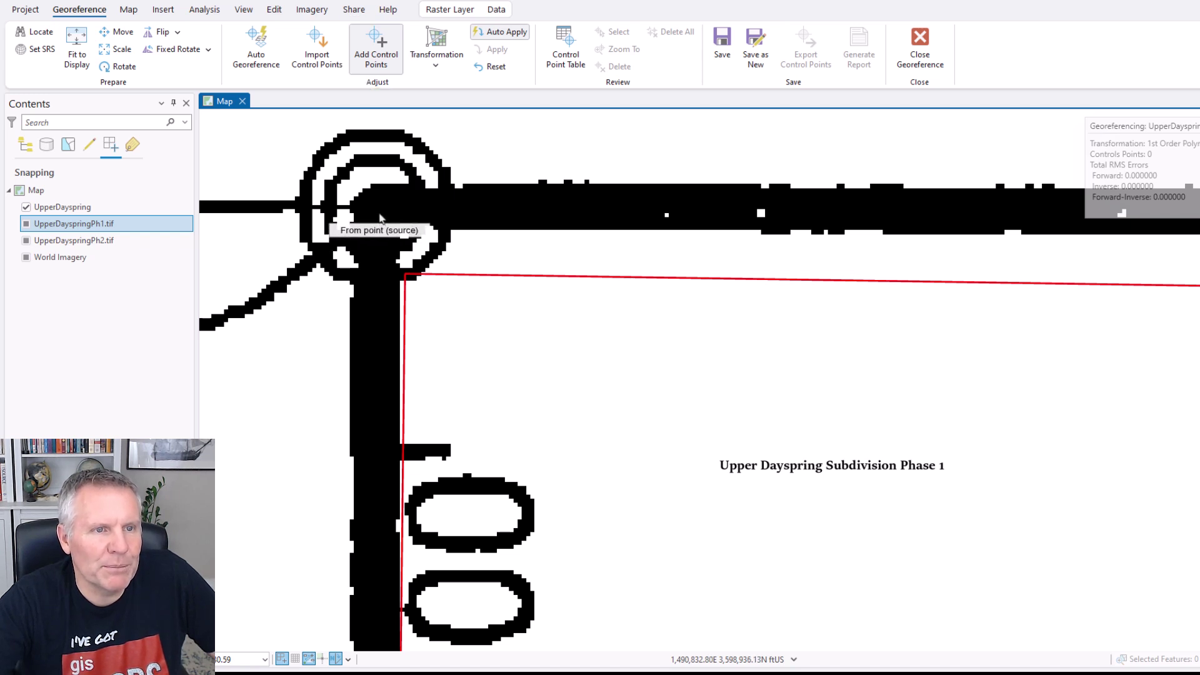
click(379, 211)
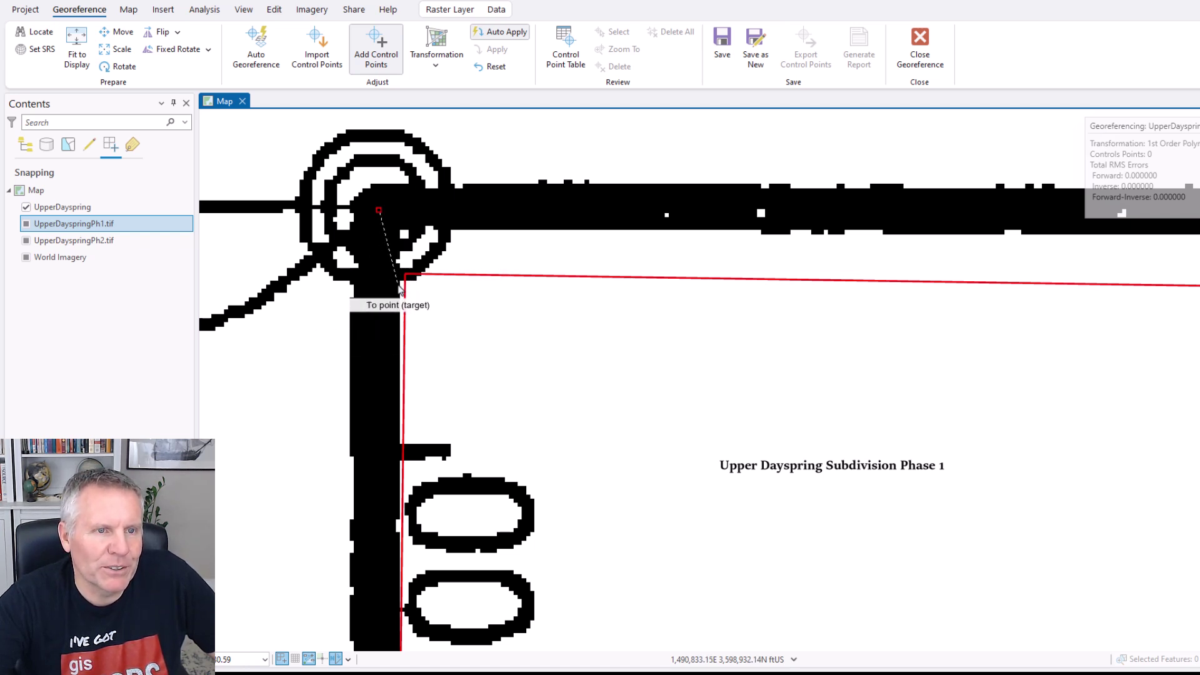
click(405, 274)
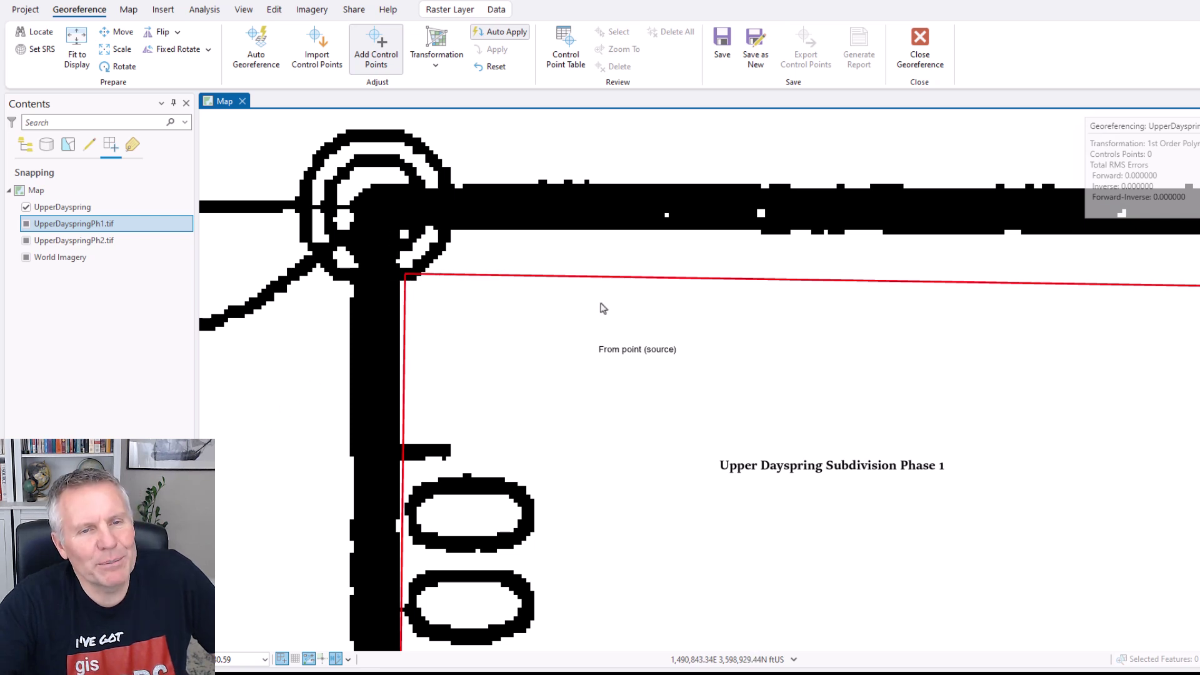
scroll(602, 388, down, 5)
scroll(562, 355, up, 5)
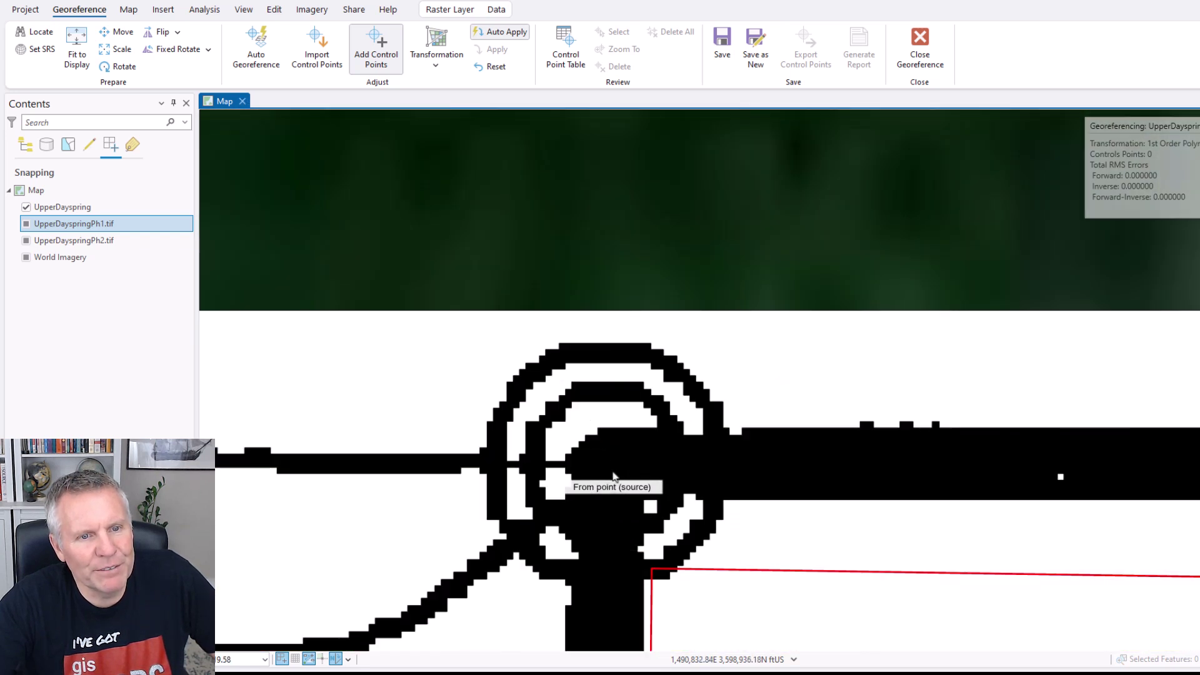
Pin a second plat corner monument to the Phase 1 boundary corner.
click(611, 469)
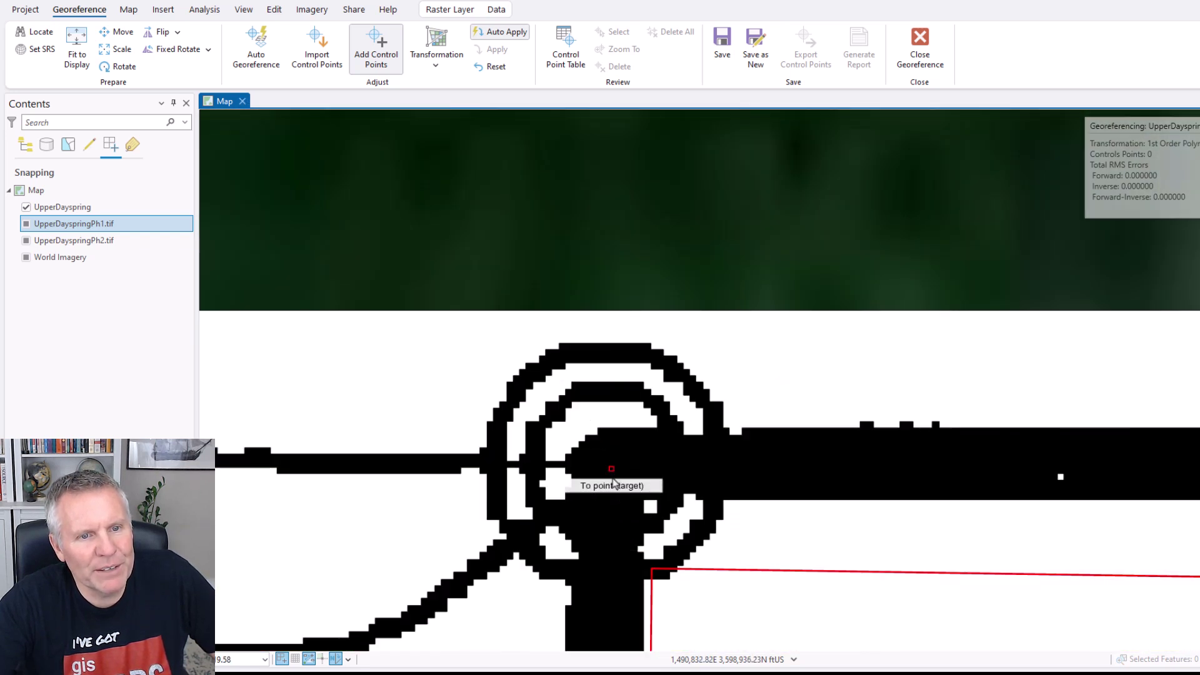
click(651, 569)
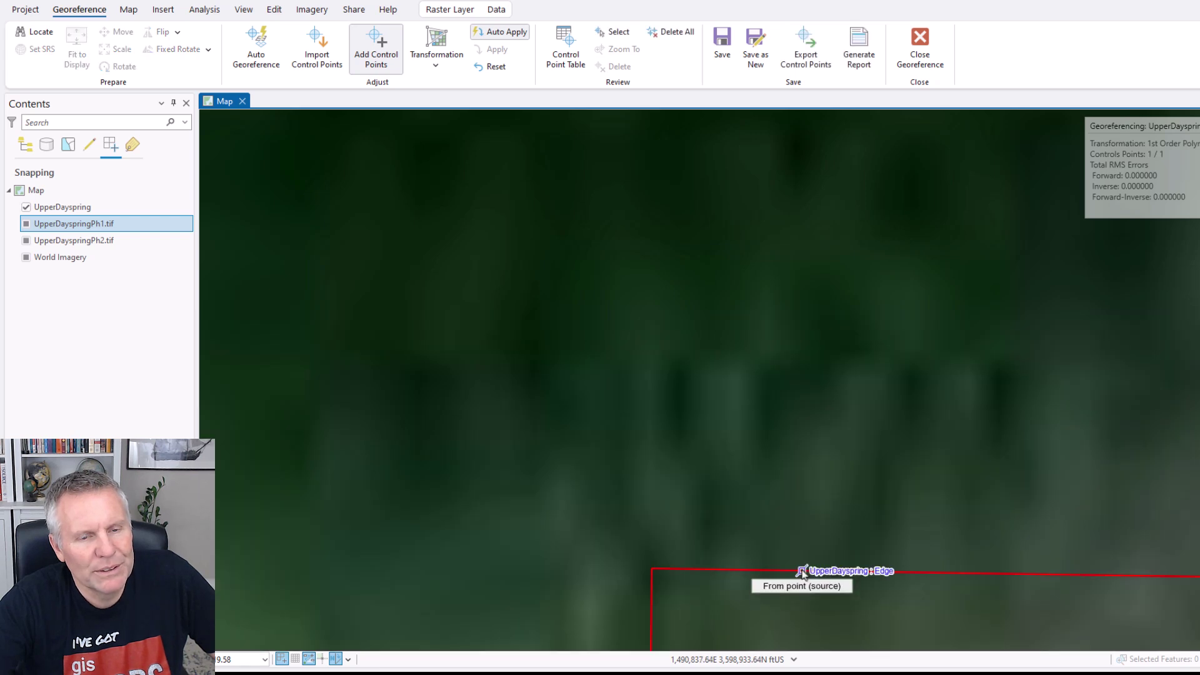
scroll(746, 470, up, 3)
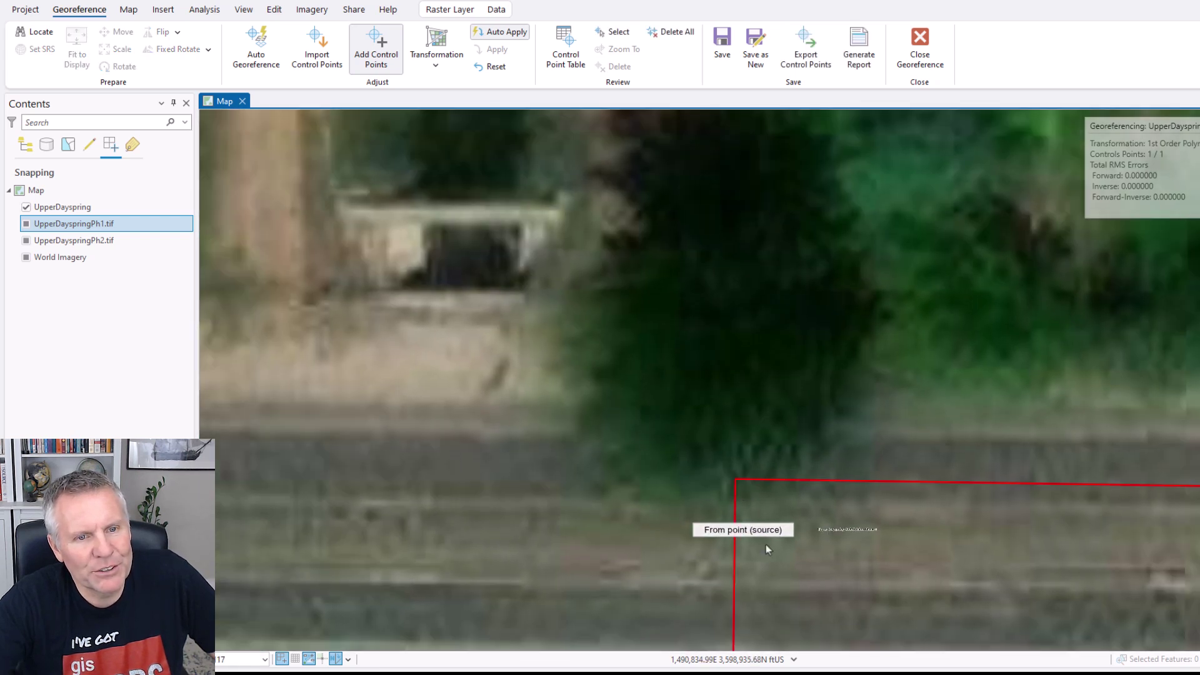
drag(808, 524, 431, 311)
scroll(483, 420, down, 3)
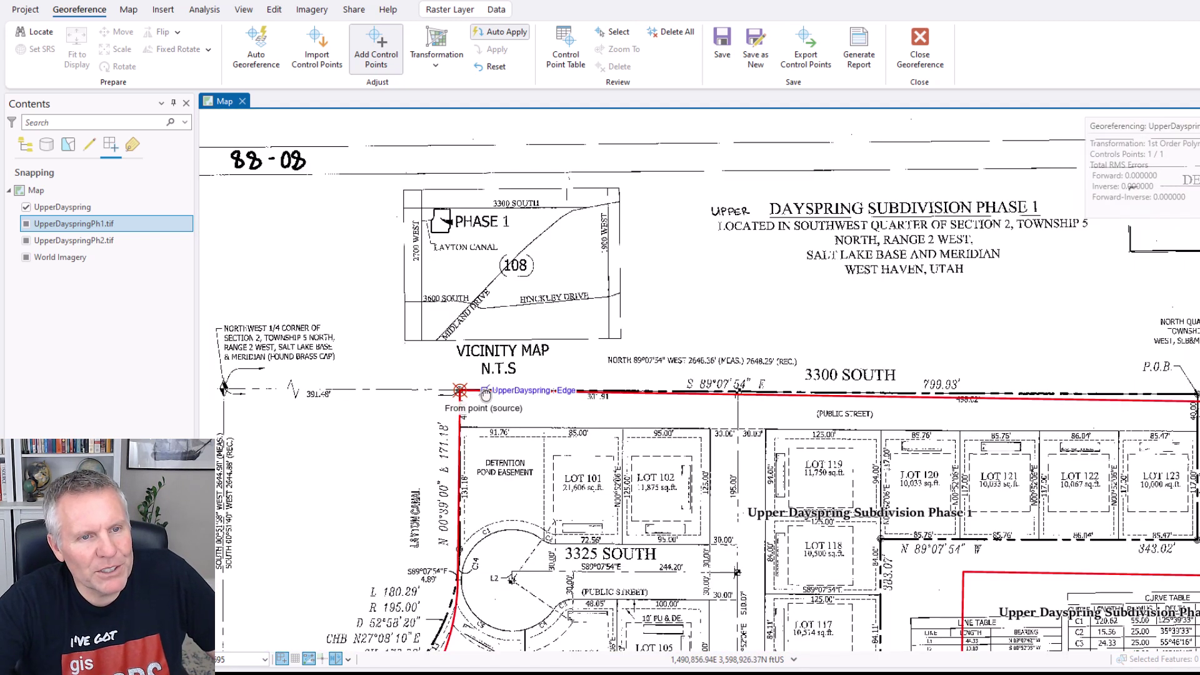
scroll(459, 396, up, 5)
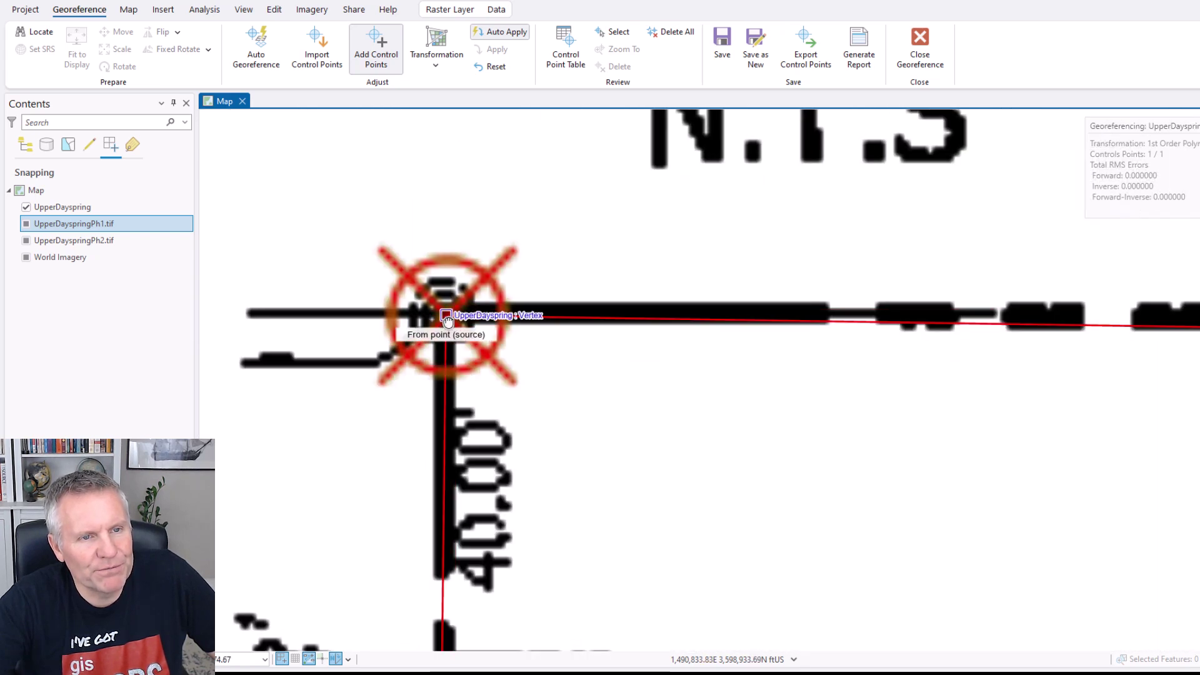
scroll(607, 426, down, 1)
scroll(606, 426, down, 4)
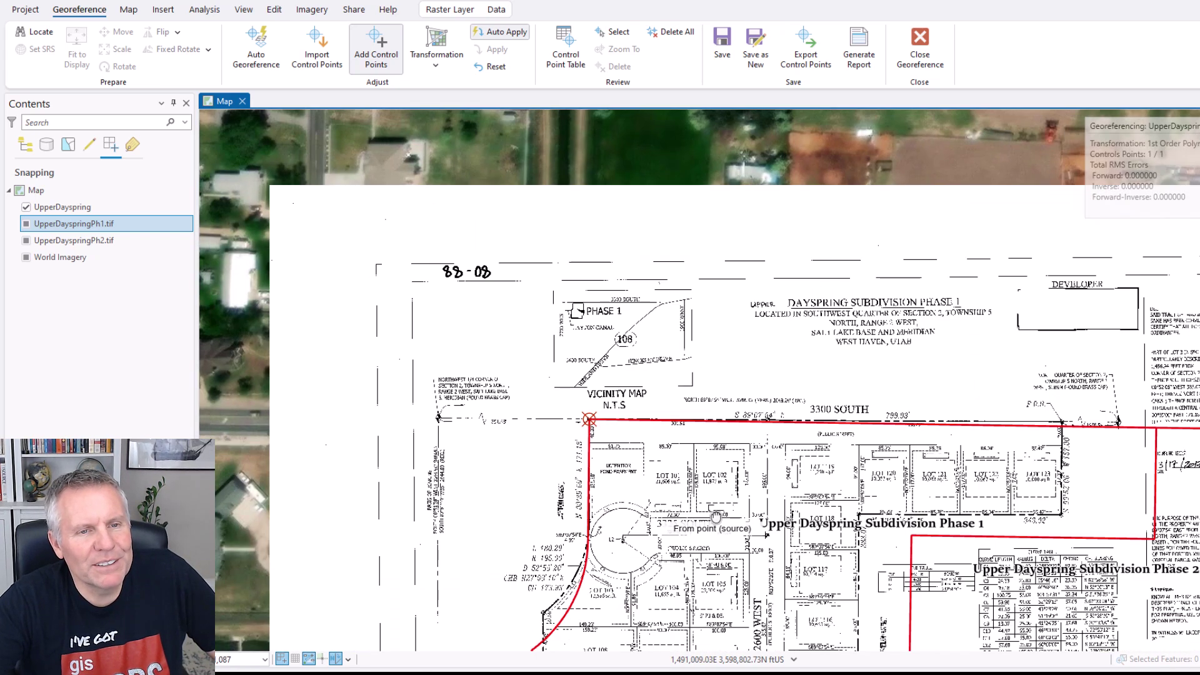
Link the plat's road intersection to the boundary polygon's corner vertex.
drag(715, 516, 424, 276)
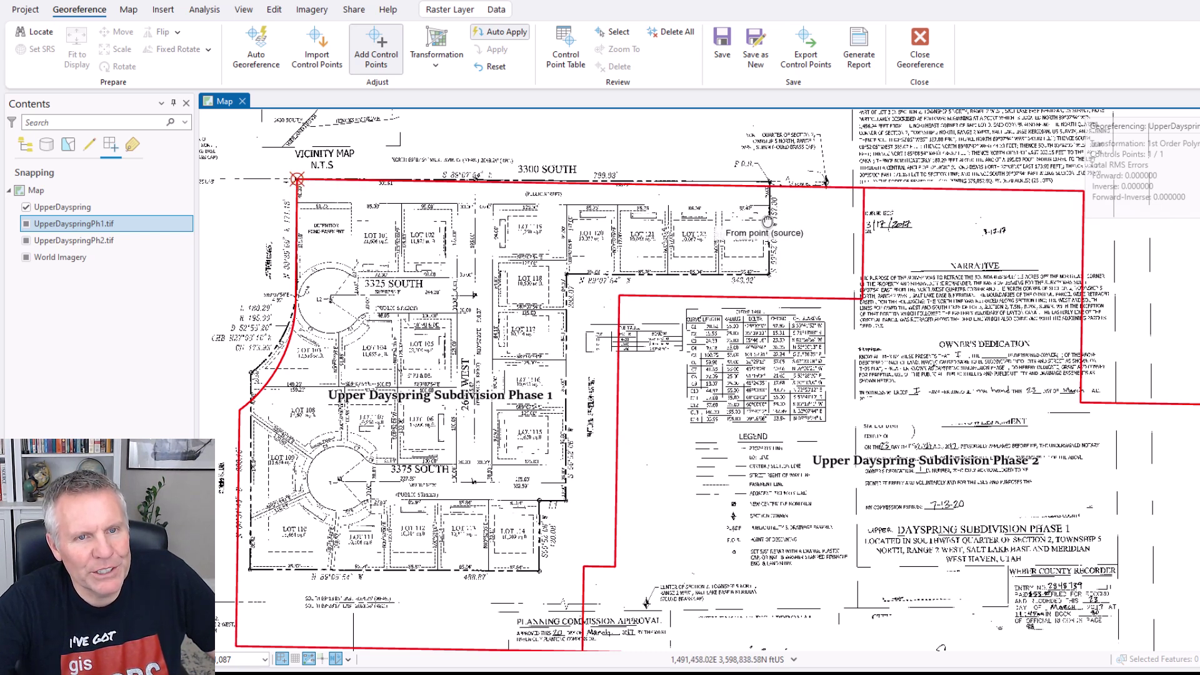
scroll(769, 216, up, 6)
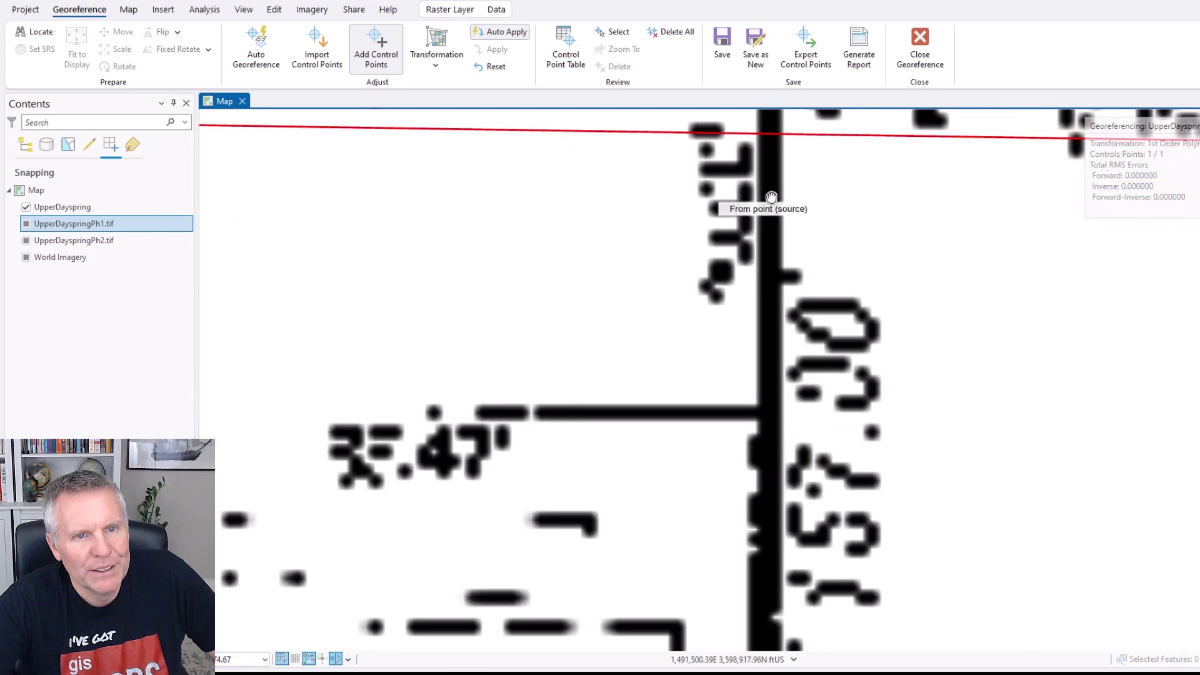
key(Up)
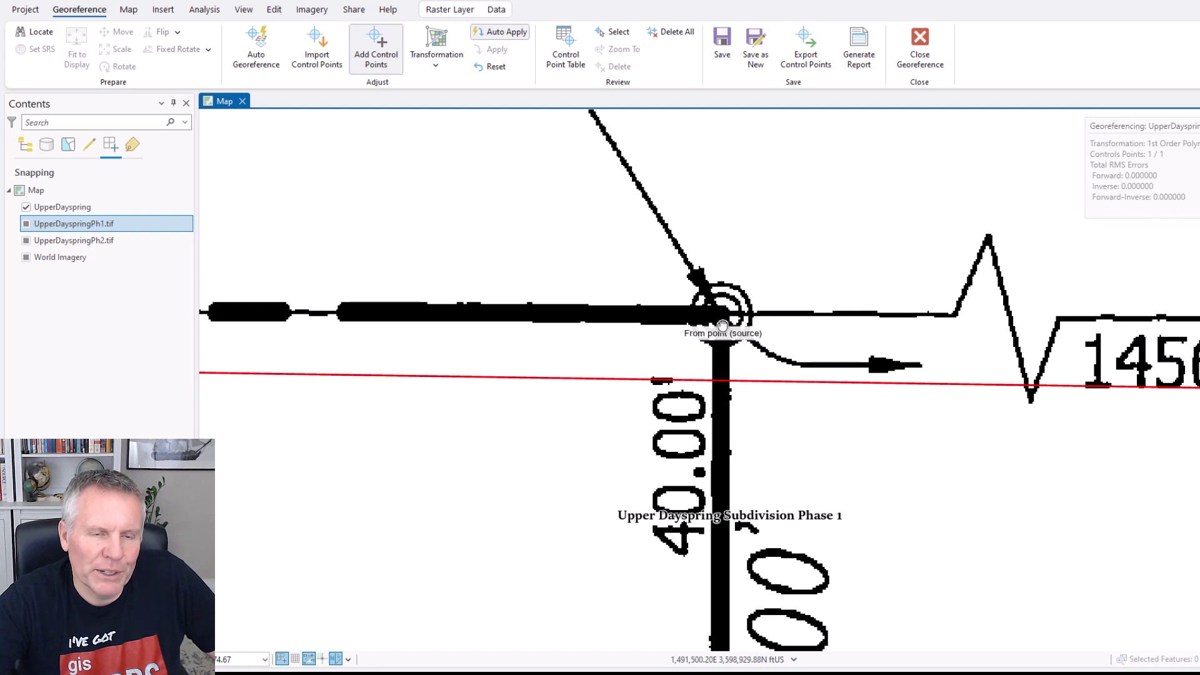
scroll(725, 321, up, 4)
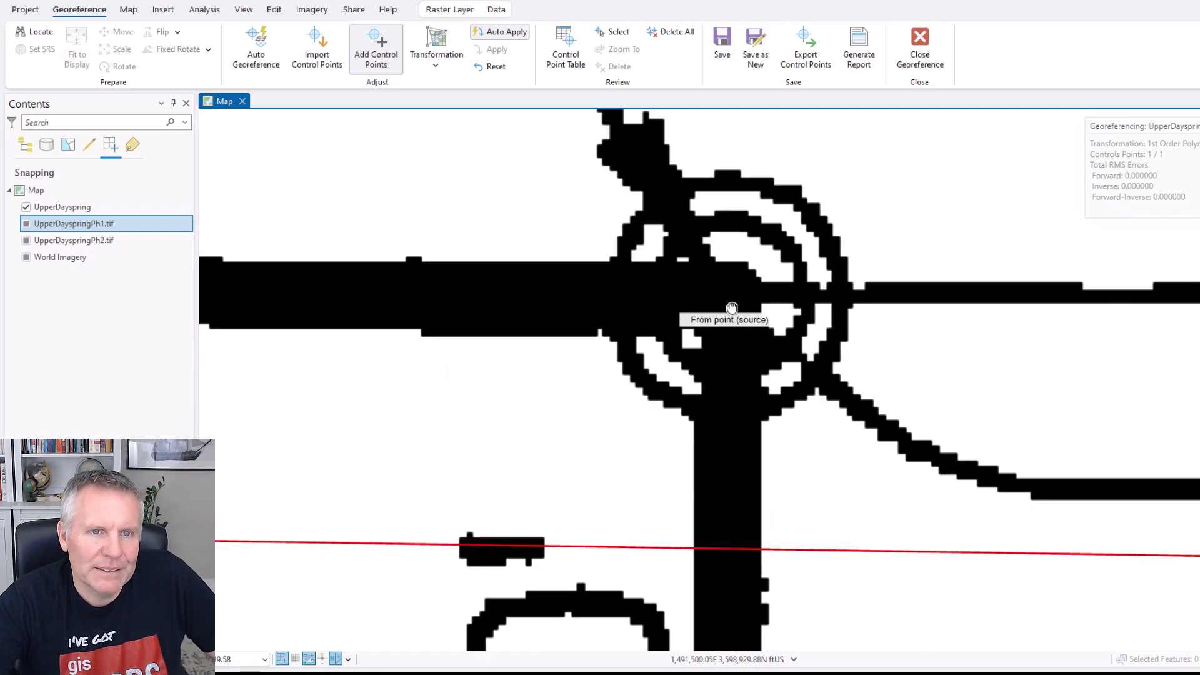
click(732, 309)
scroll(804, 527, down, 6)
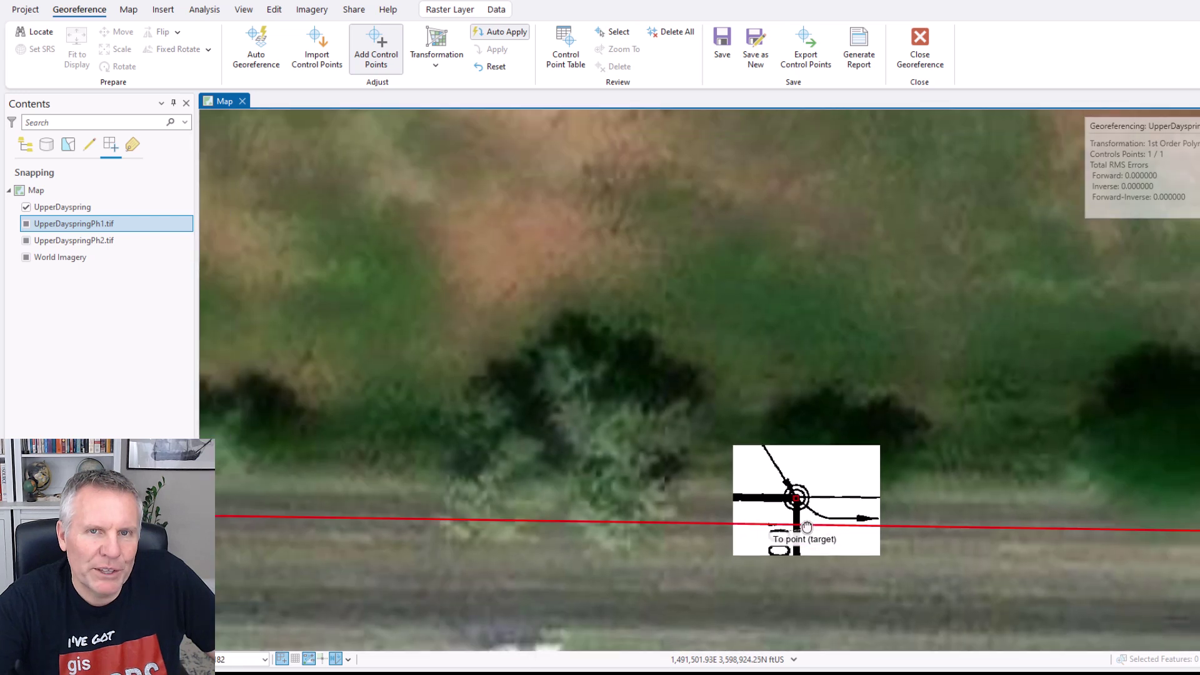
scroll(806, 526, down, 5)
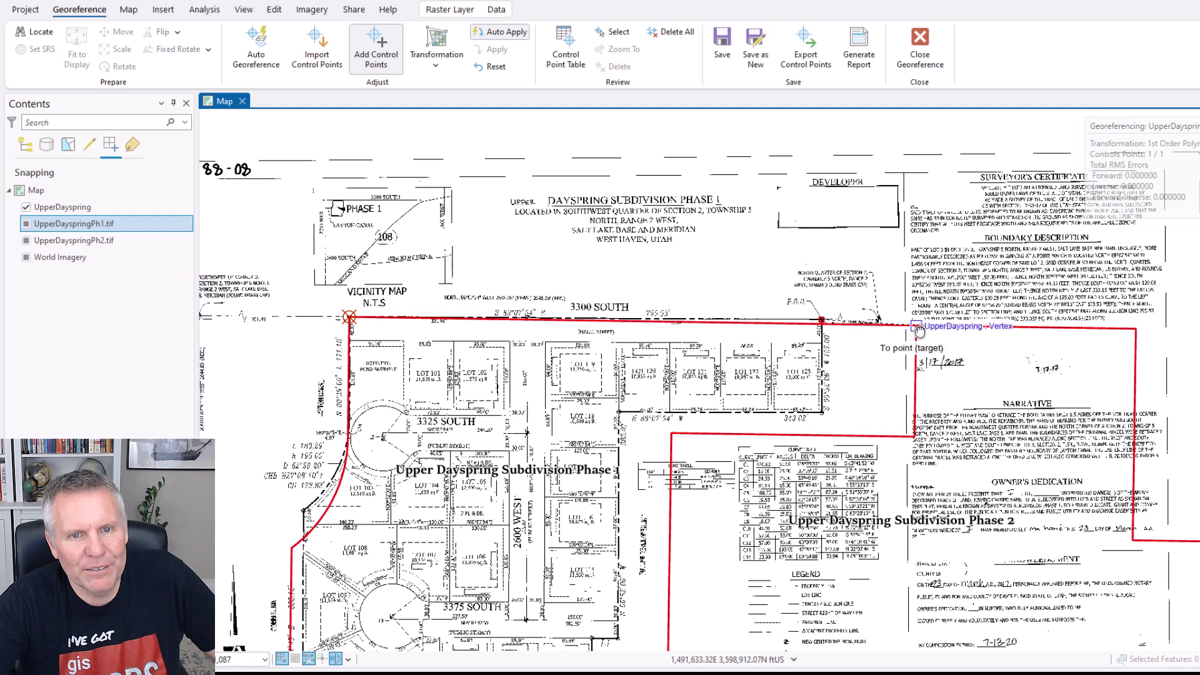
click(919, 330)
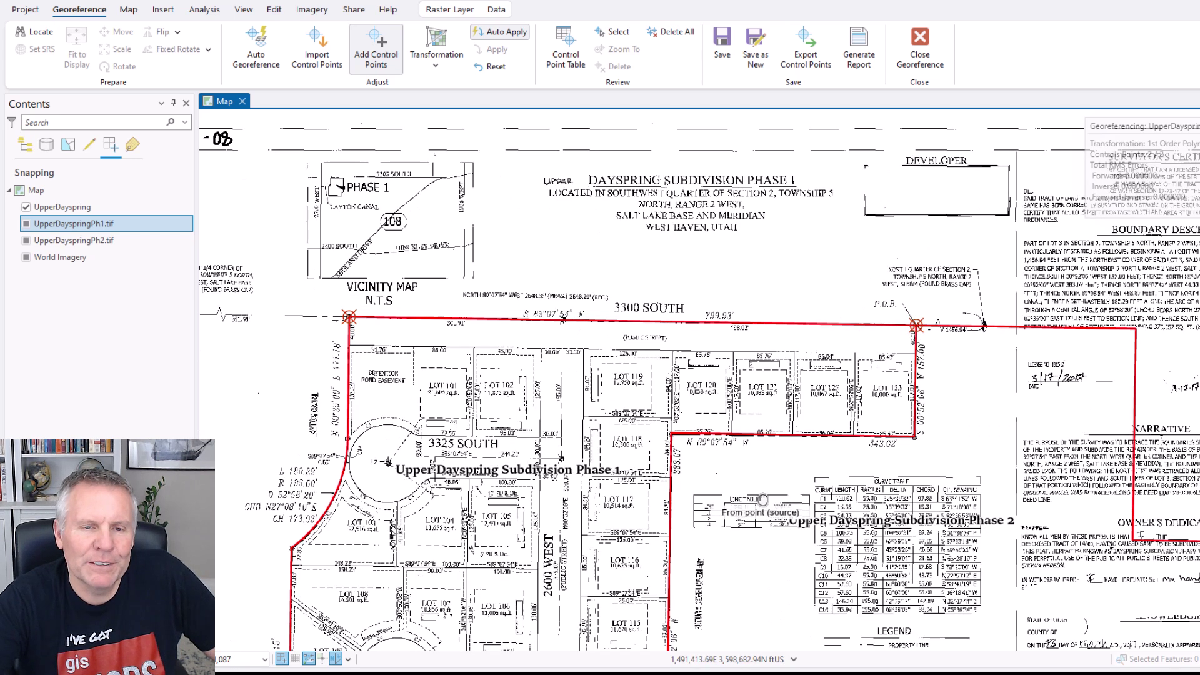
Link the plat's southeast lot corner circle to the boundary's southeast vertex.
drag(762, 500, 803, 390)
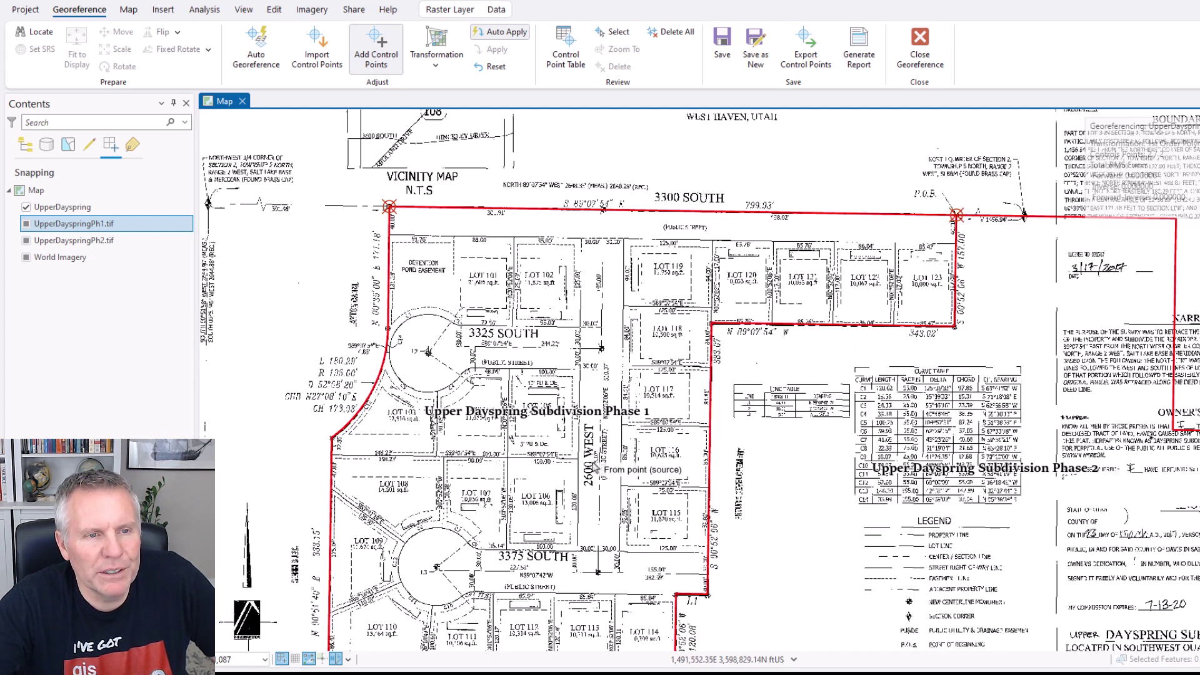
drag(574, 441, 670, 201)
scroll(494, 350, up, 10)
scroll(563, 394, down, 8)
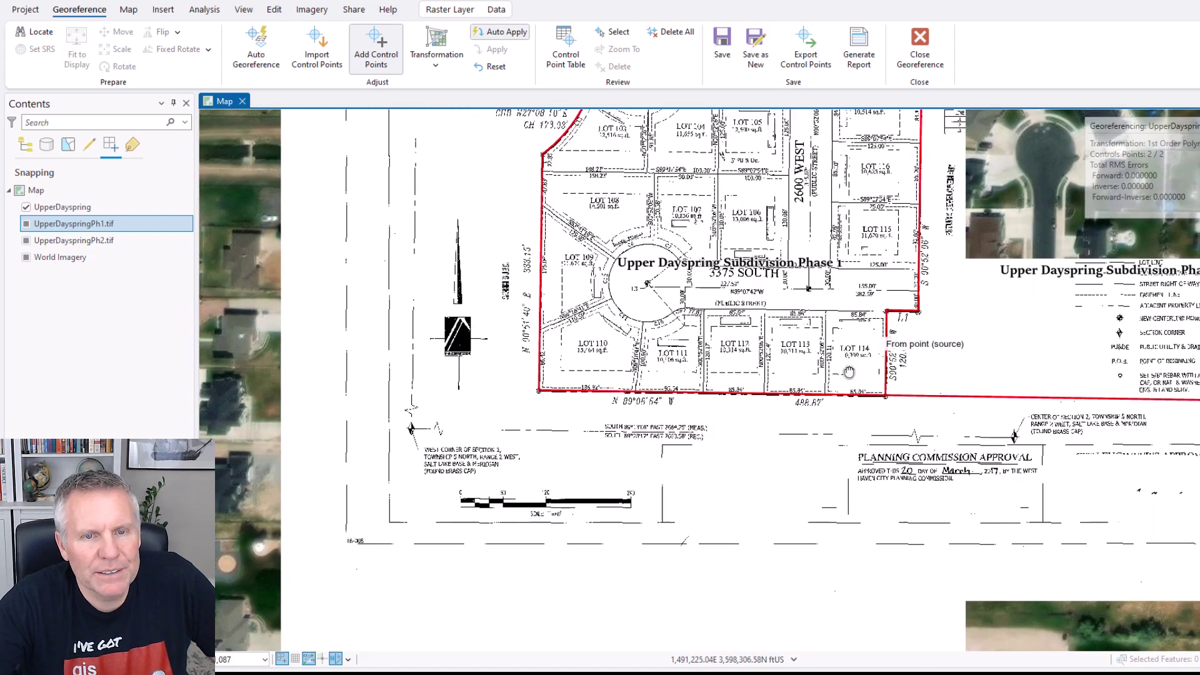
scroll(574, 484, up, 3)
scroll(573, 484, up, 5)
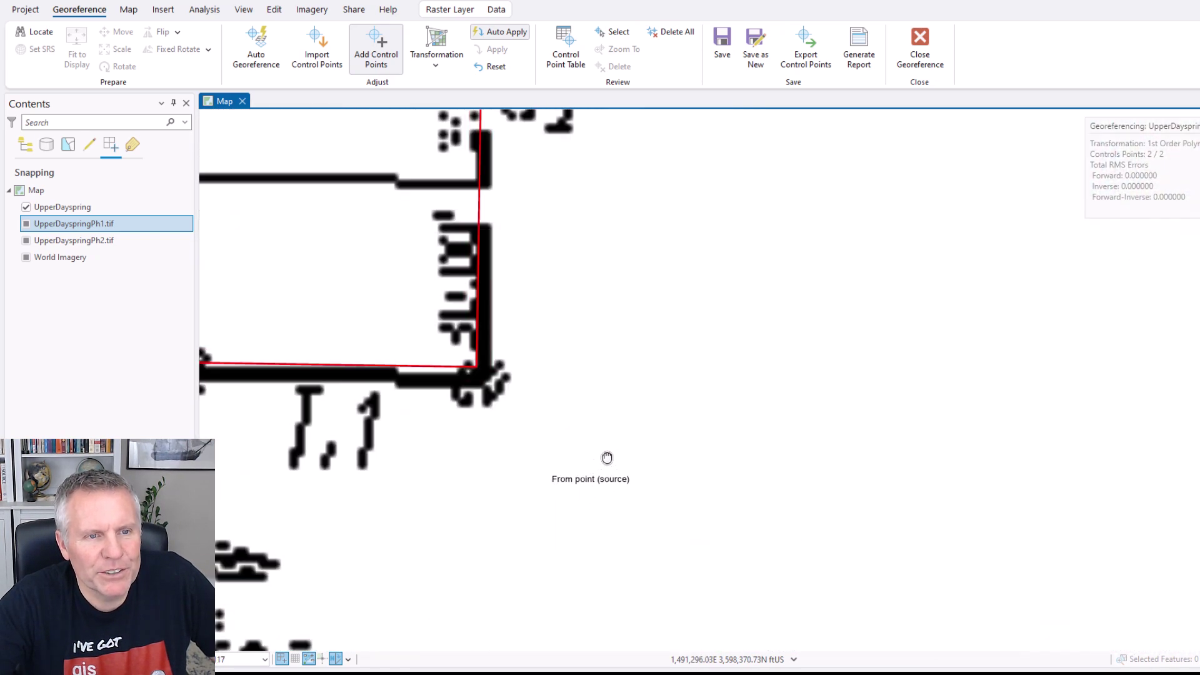
drag(489, 455, 759, 464)
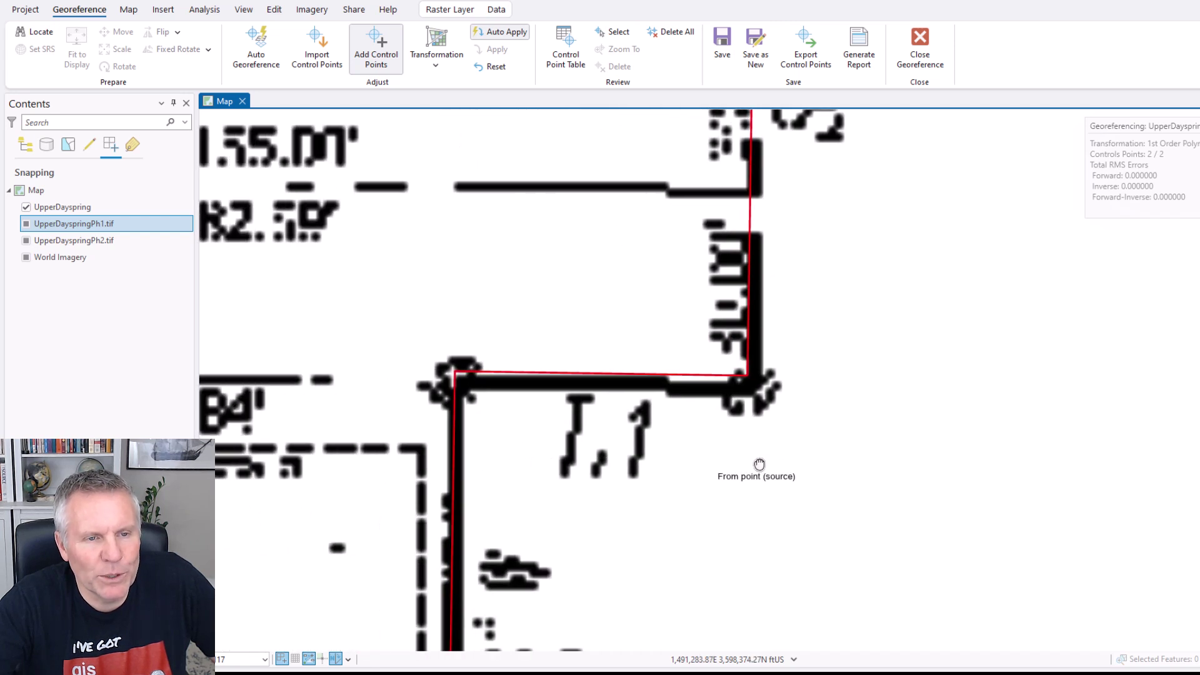
scroll(759, 465, down, 3)
scroll(812, 479, up, 6)
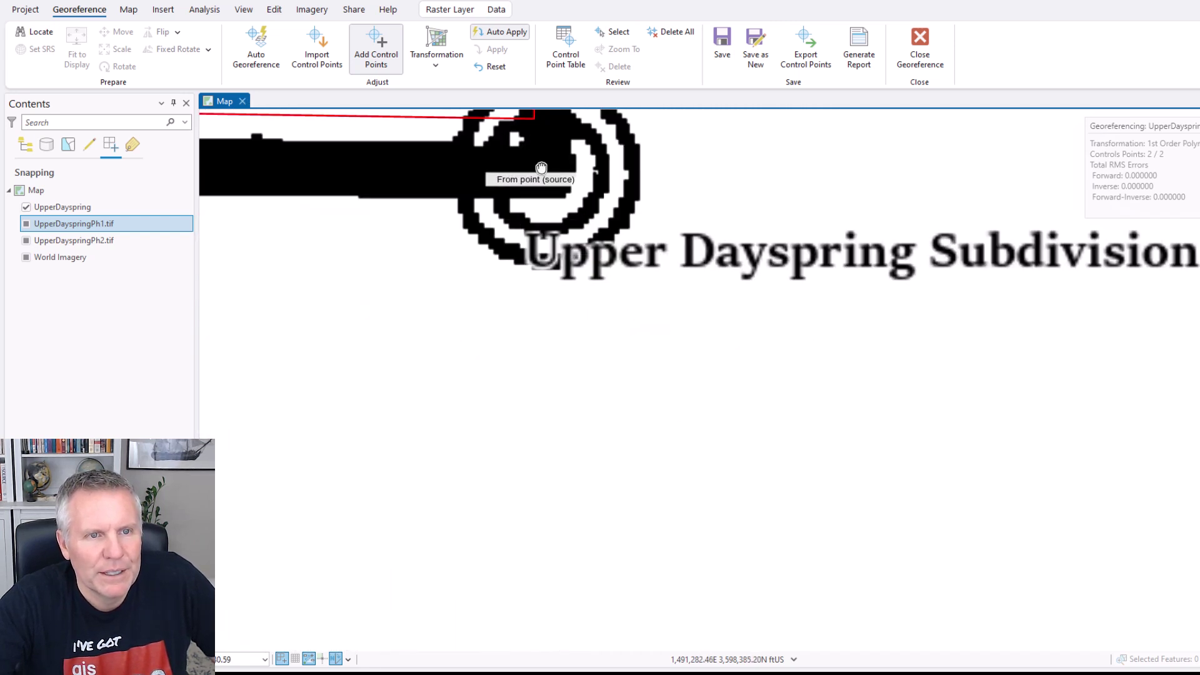
click(543, 171)
scroll(509, 432, down, 5)
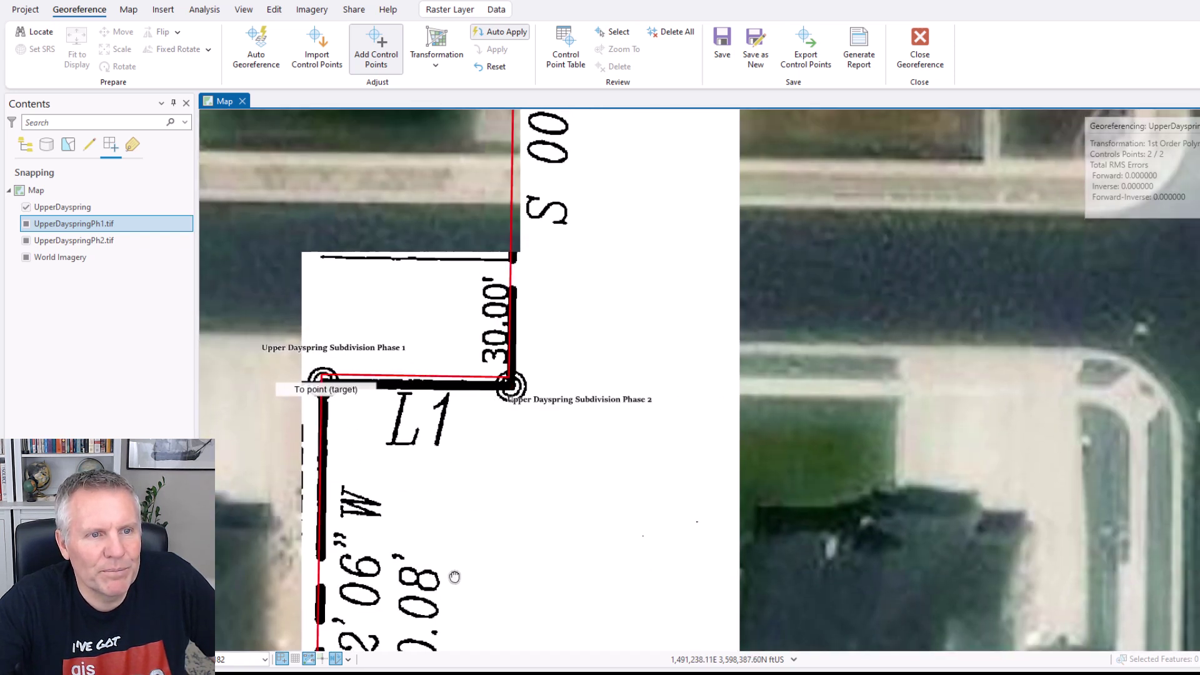
click(323, 378)
scroll(454, 577, down, 3)
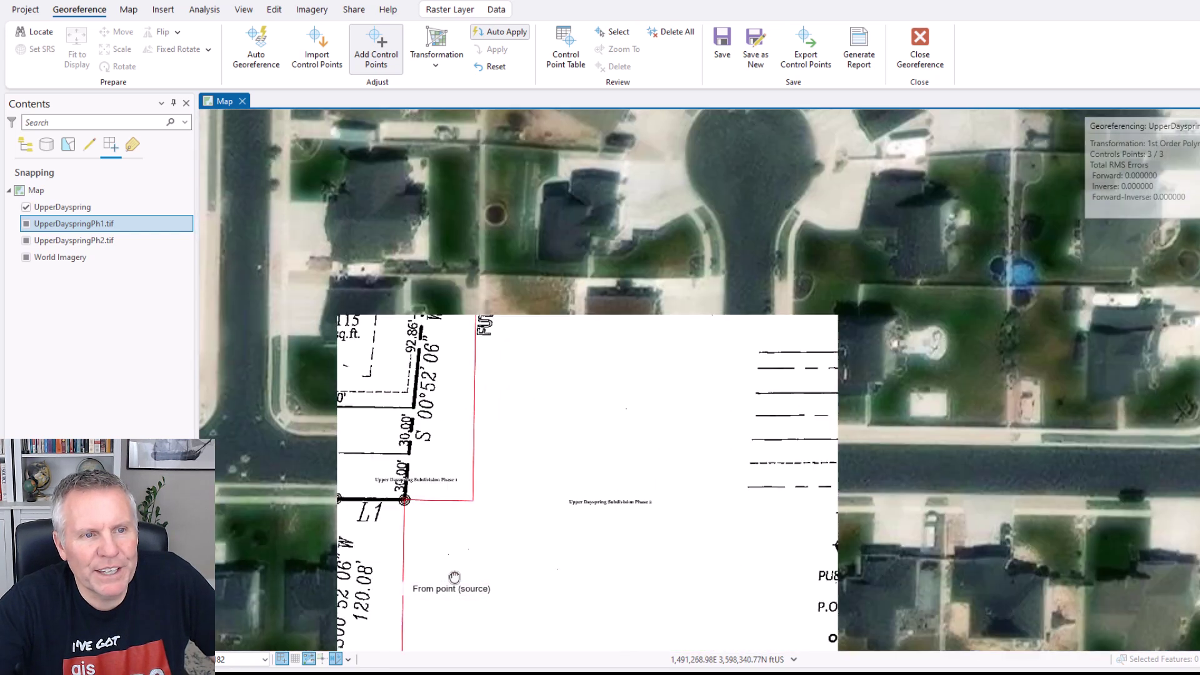
scroll(454, 577, down, 2)
scroll(636, 433, down, 5)
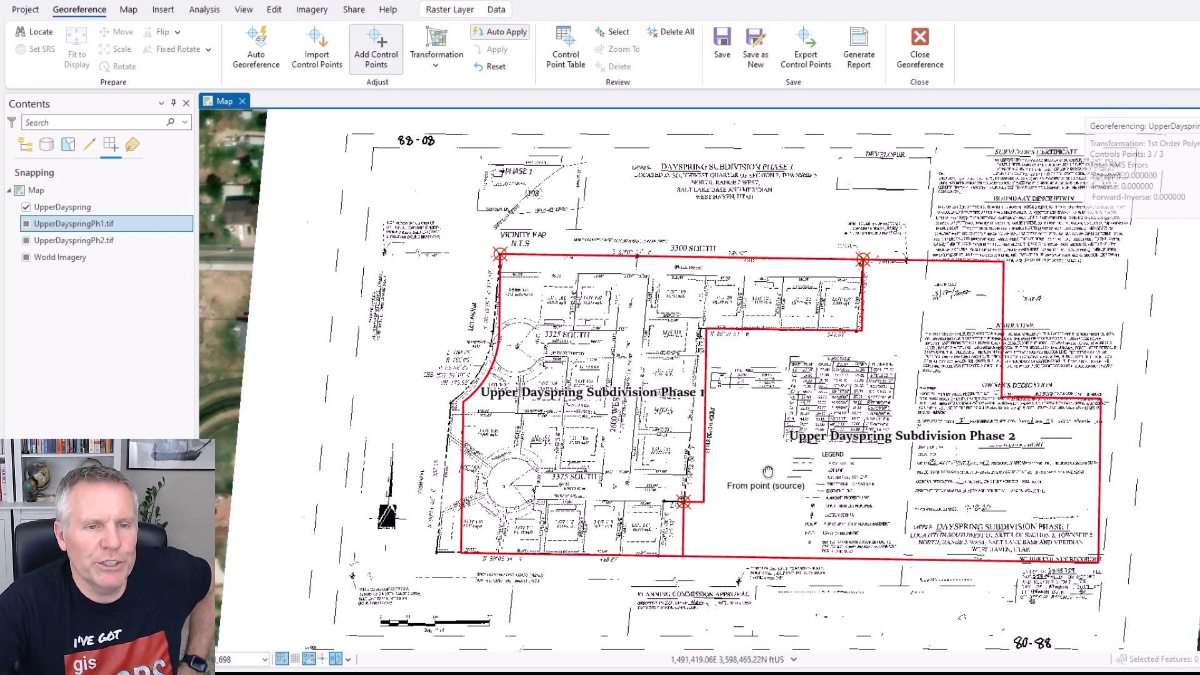
scroll(685, 504, up, 2)
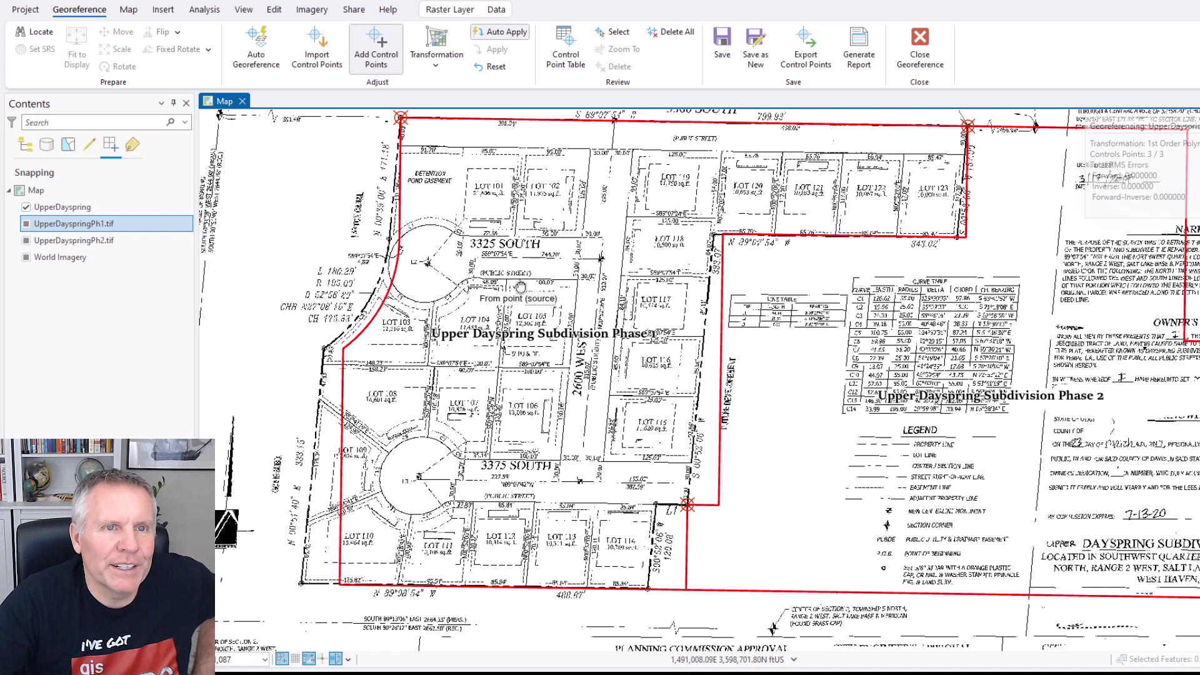
Select the misplaced southeast control point and delete it.
click(618, 36)
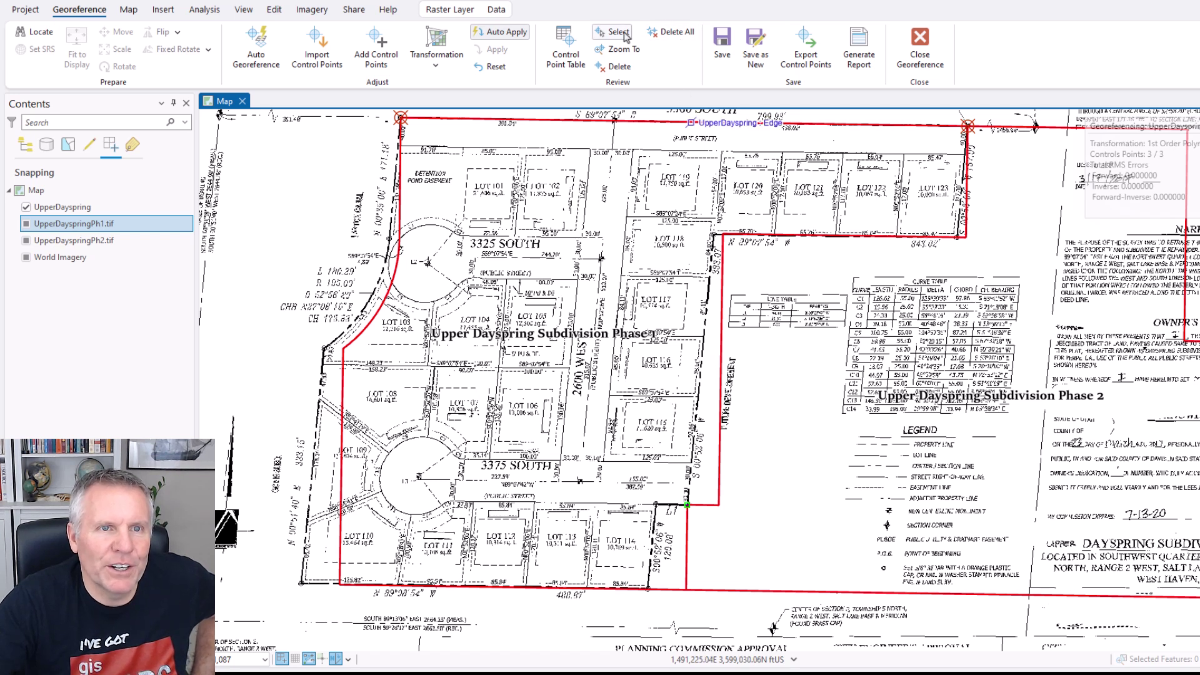
click(618, 68)
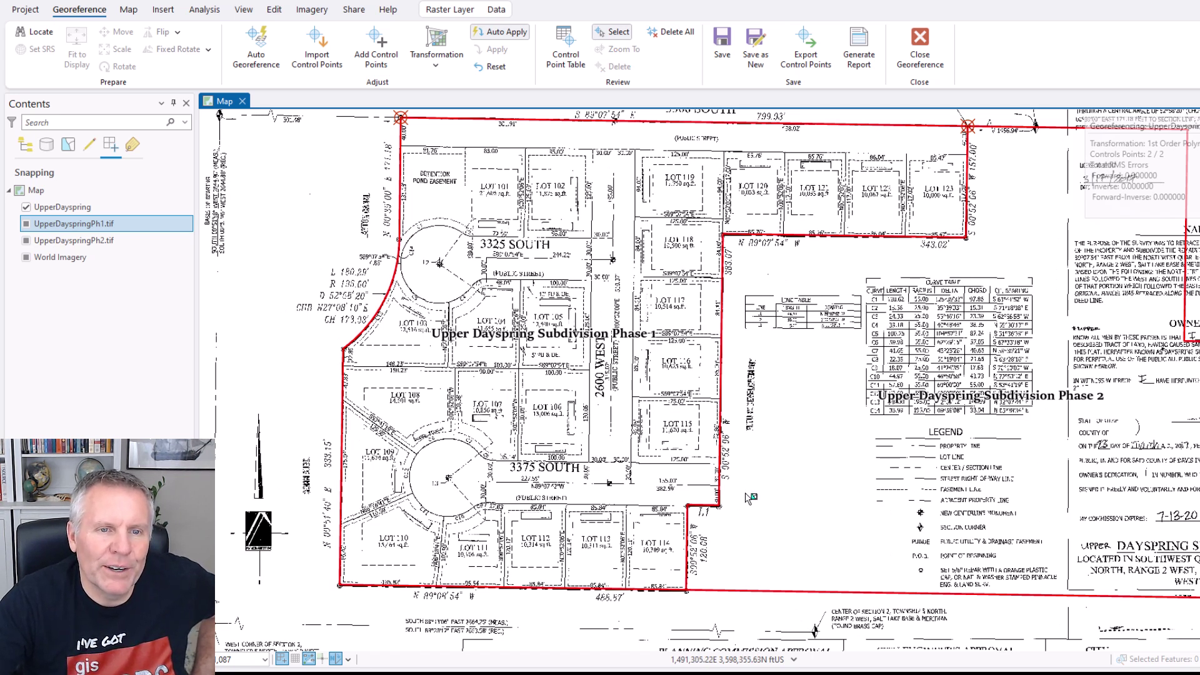
Re-add the southeast control point from the L1 corner circle to the boundary vertex.
scroll(725, 528, up, 6)
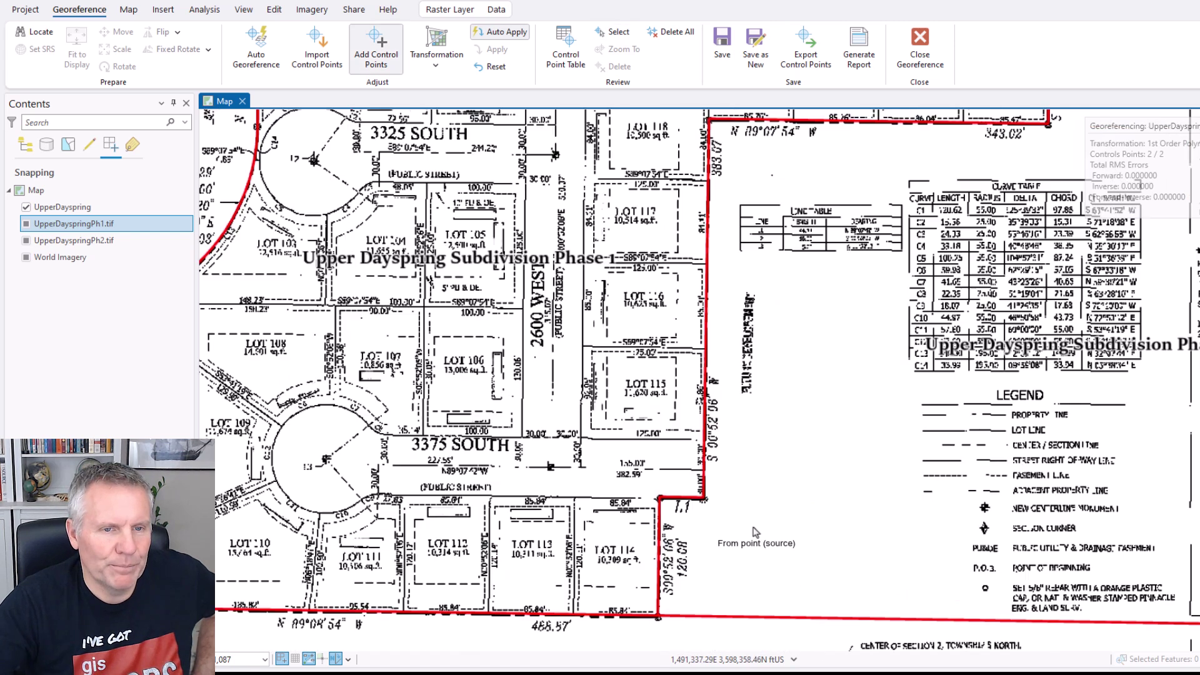
drag(343, 344, 835, 425)
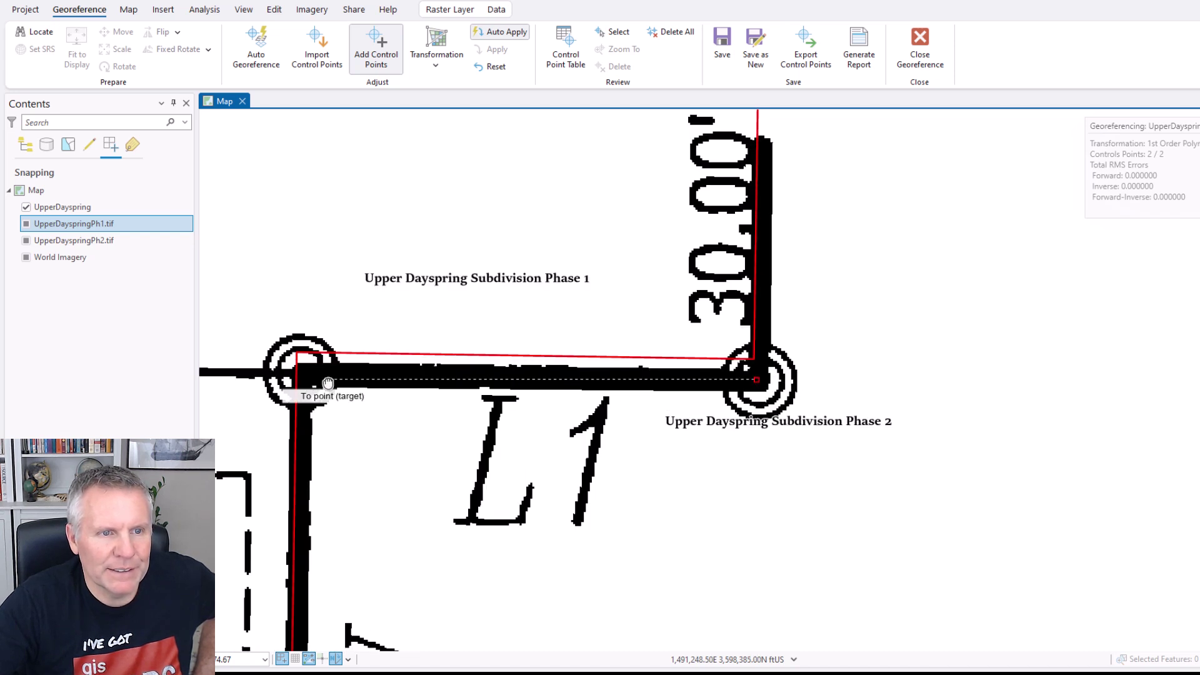
click(297, 353)
click(297, 353)
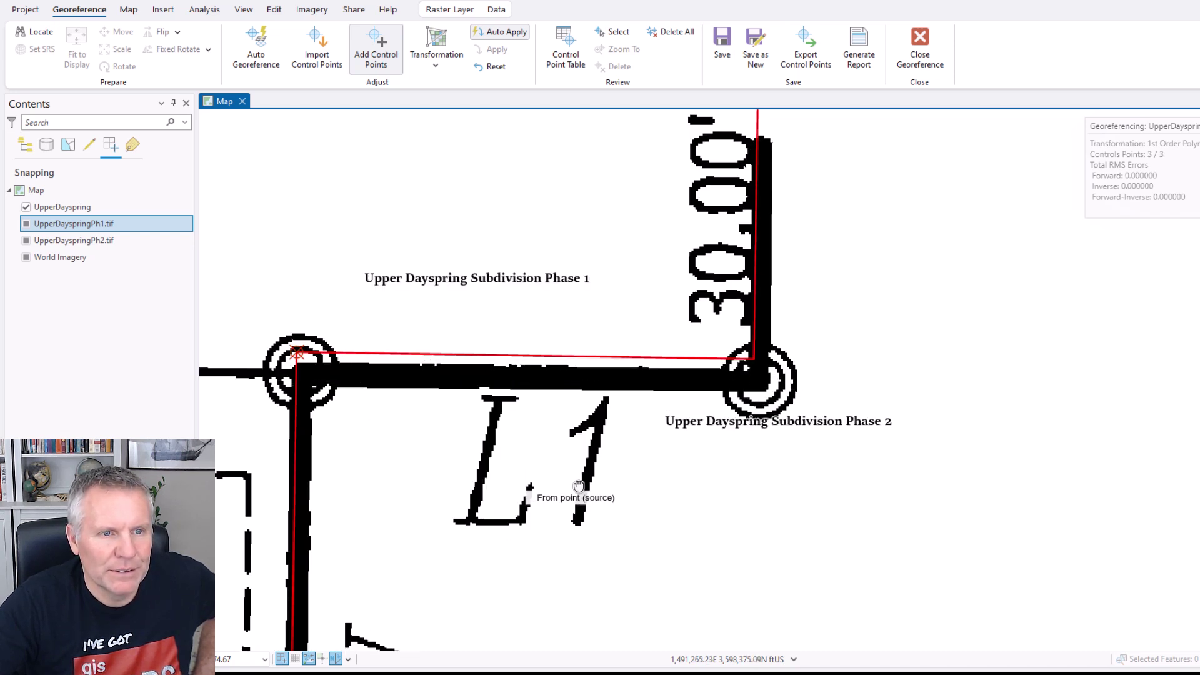
scroll(579, 486, down, 5)
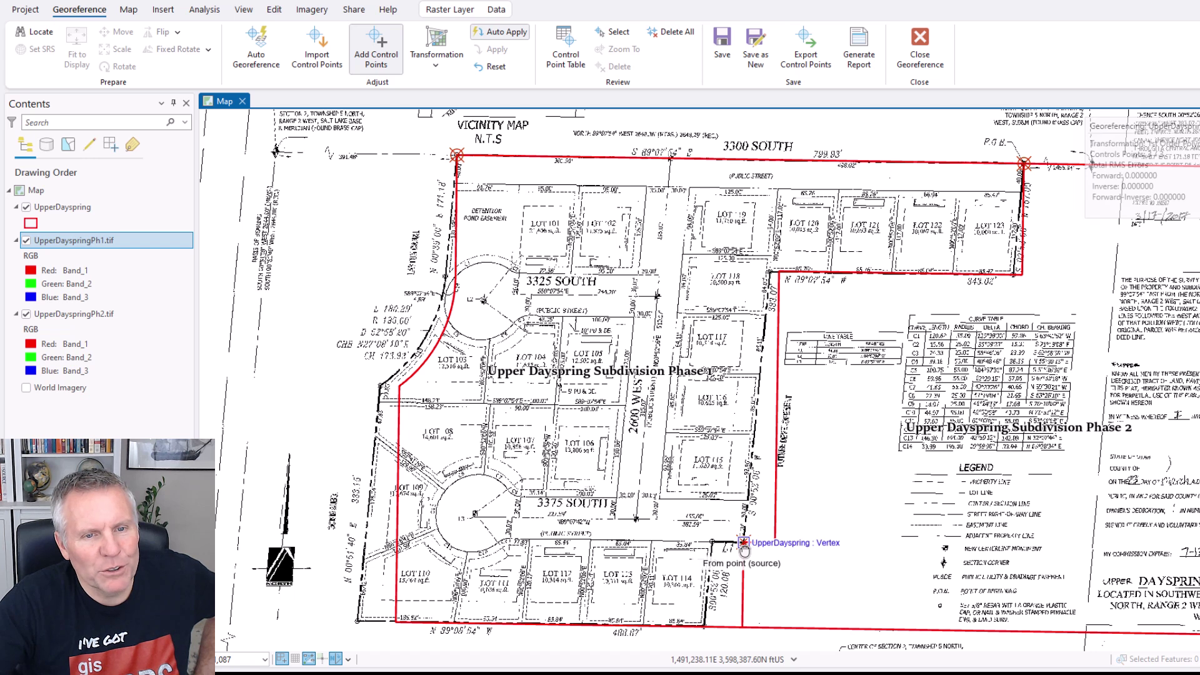
click(743, 543)
click(744, 543)
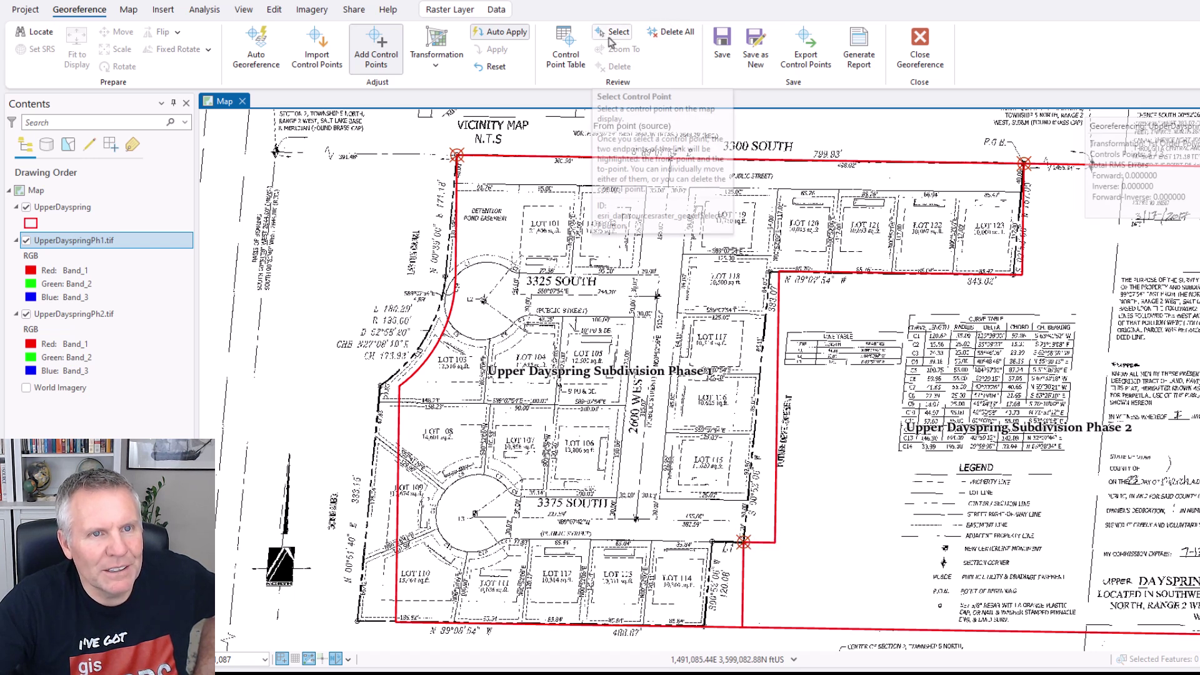
Check links 2 and 4 in the Control Point Table, then delete link 4.
click(566, 43)
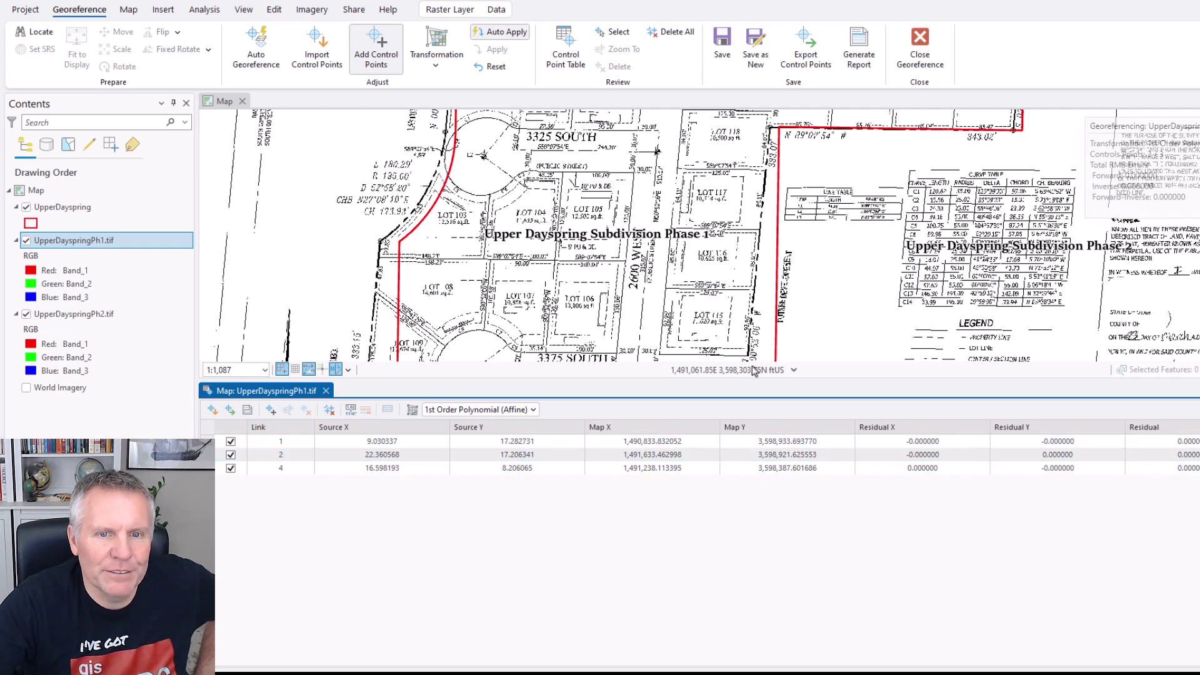
scroll(729, 338, down, 2)
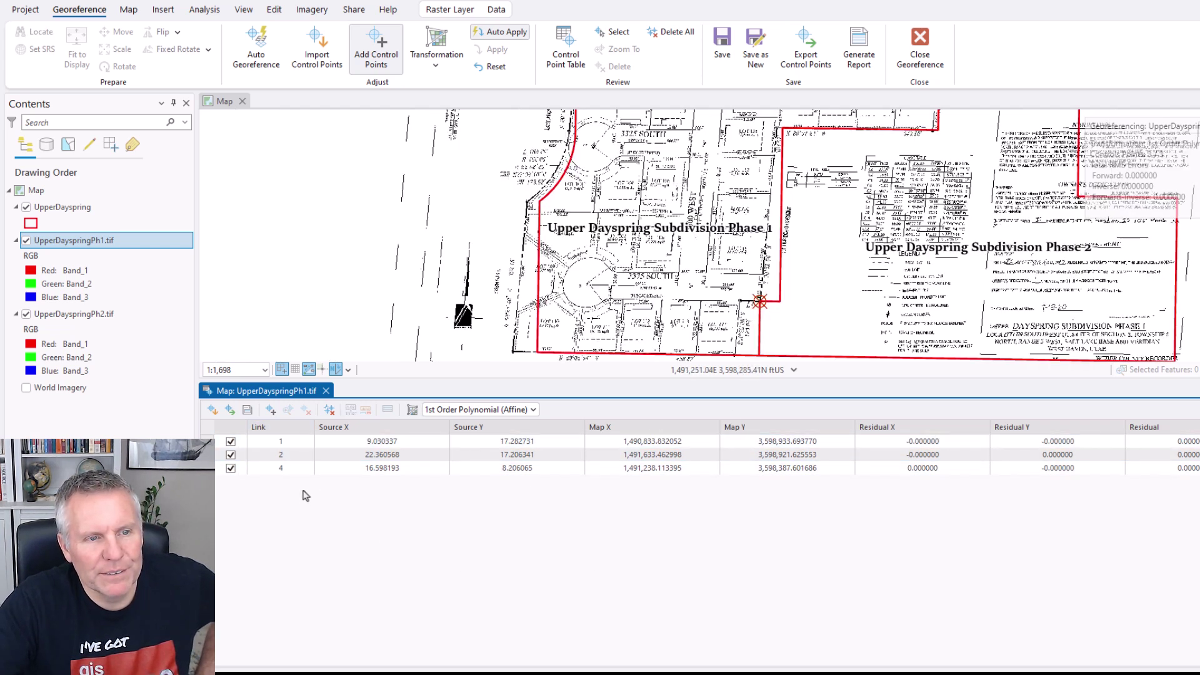
scroll(718, 281, up, 2)
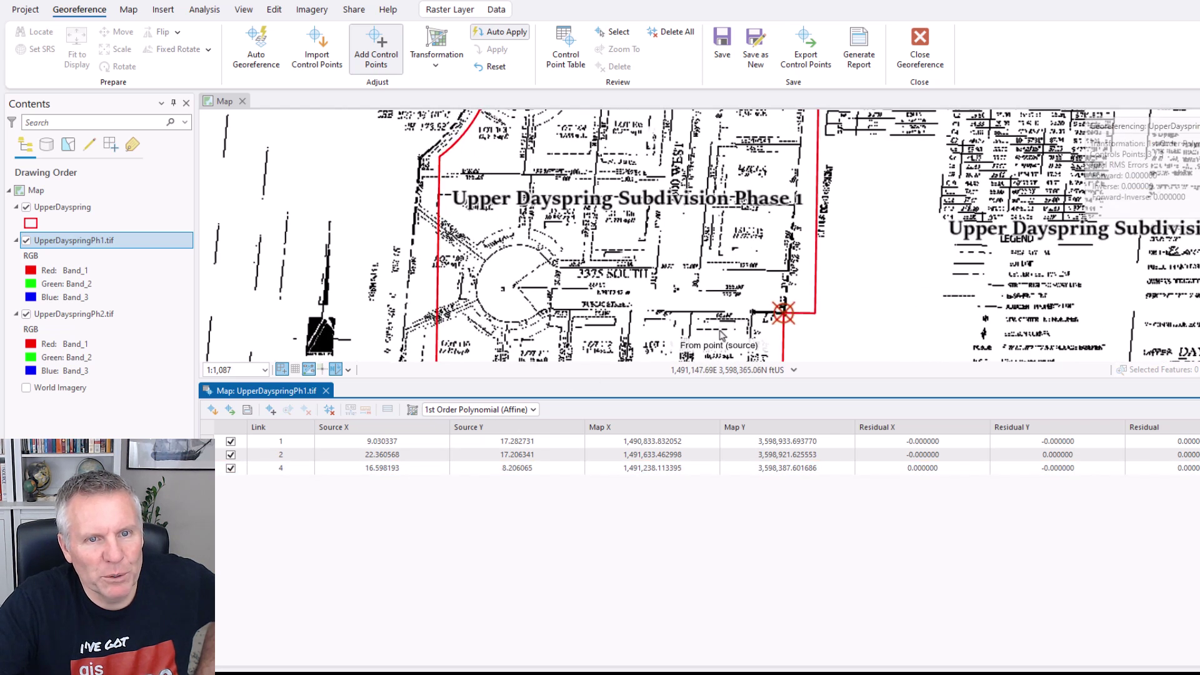
click(265, 467)
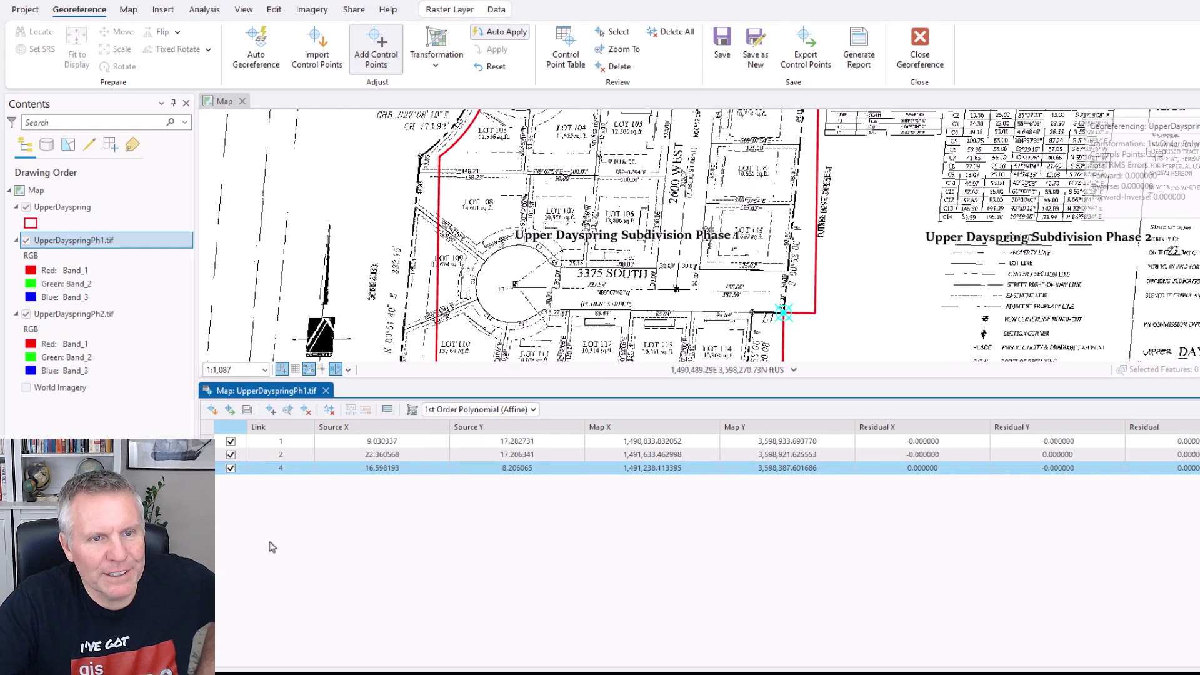
ctrl+click(493, 454)
click(390, 468)
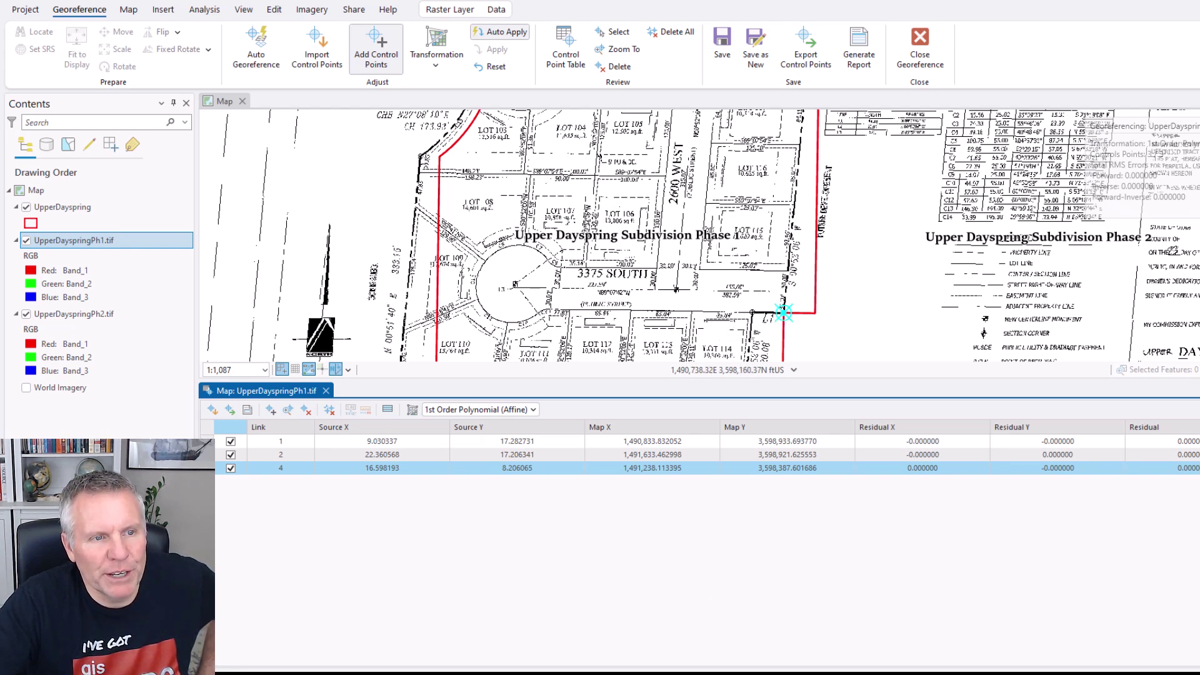
click(376, 454)
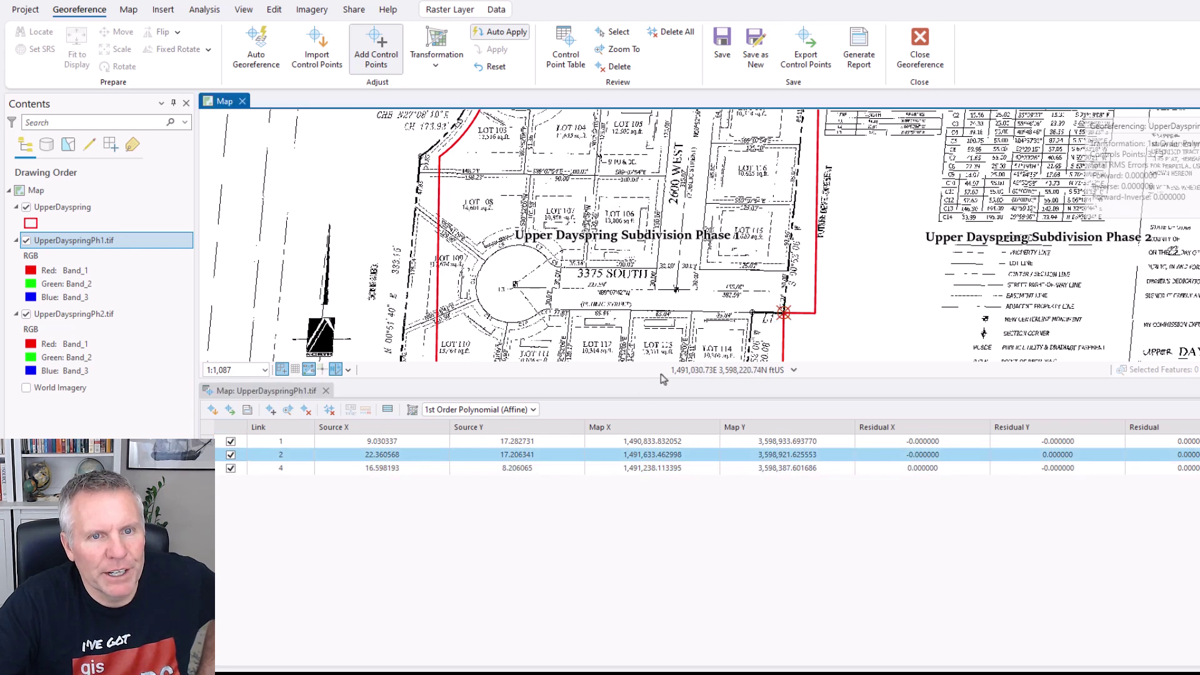
drag(675, 335, 940, 204)
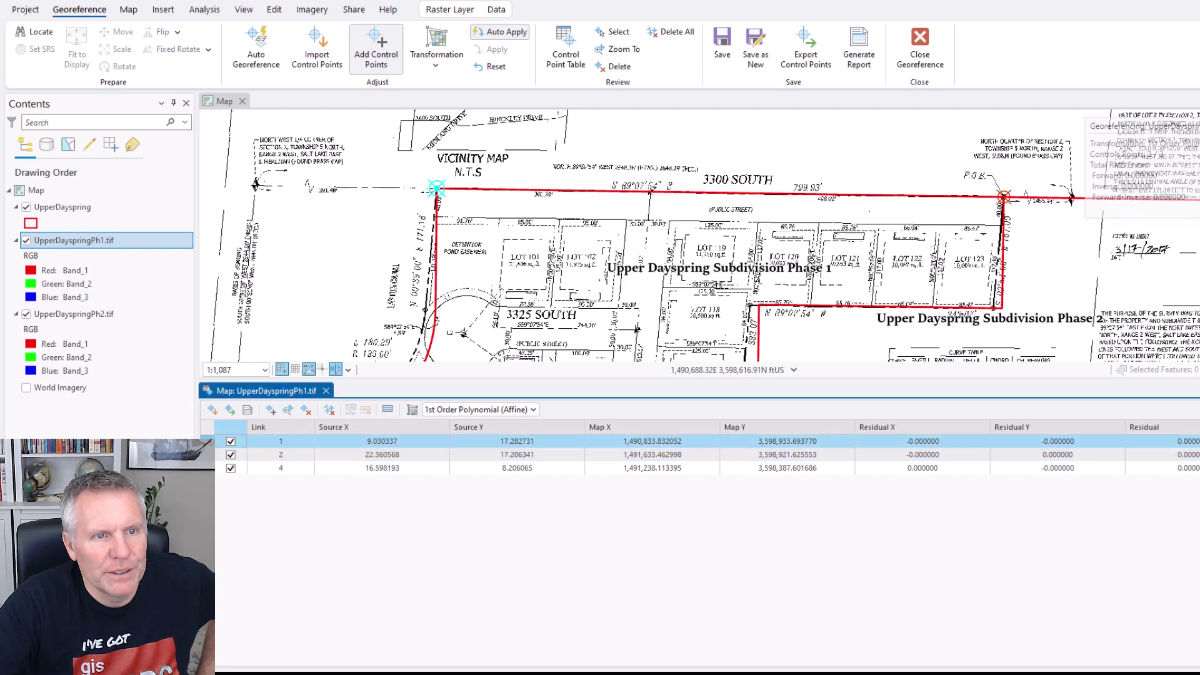
click(375, 467)
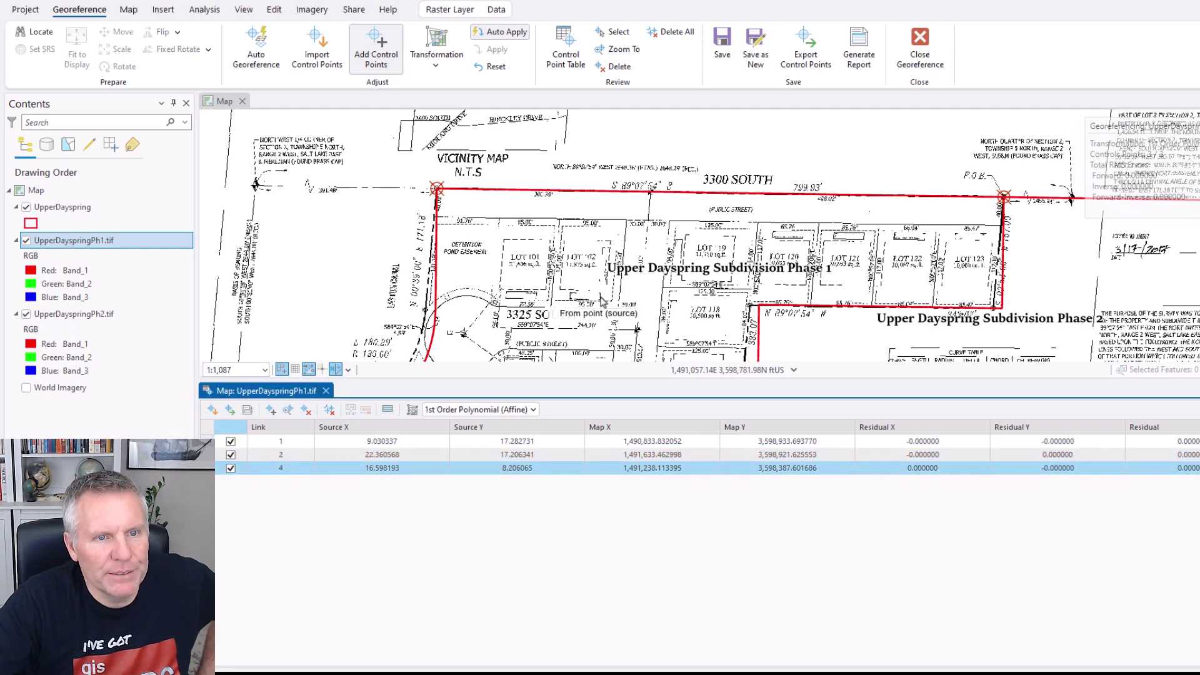
key(Down)
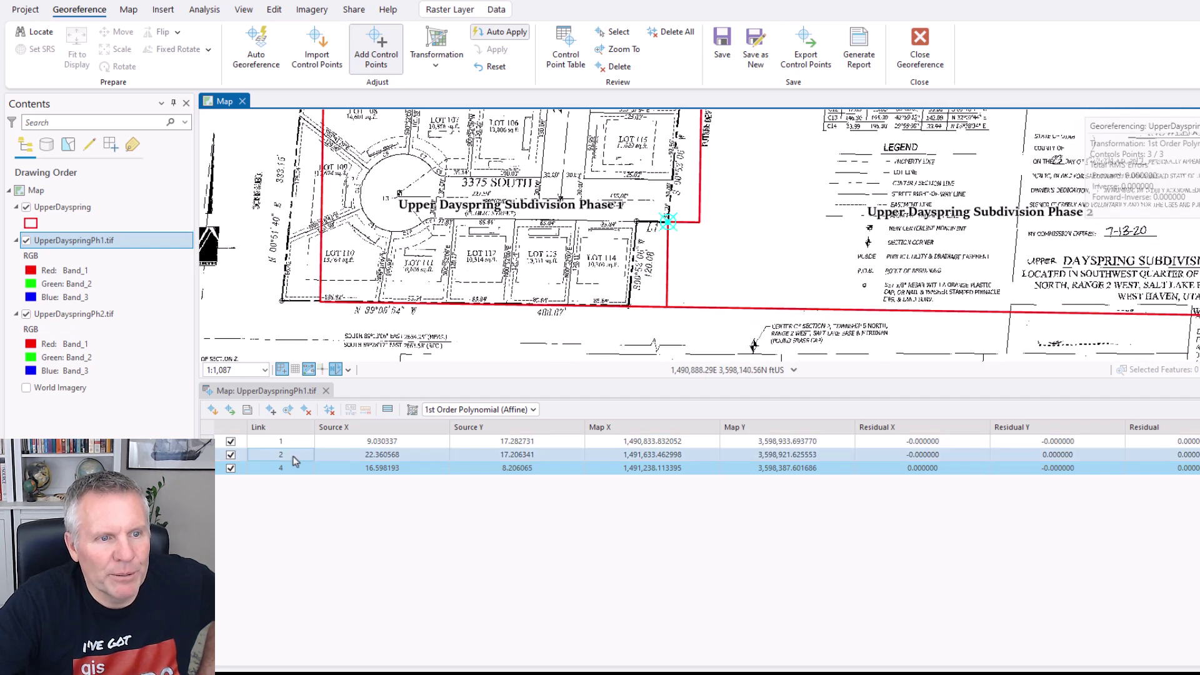
click(219, 468)
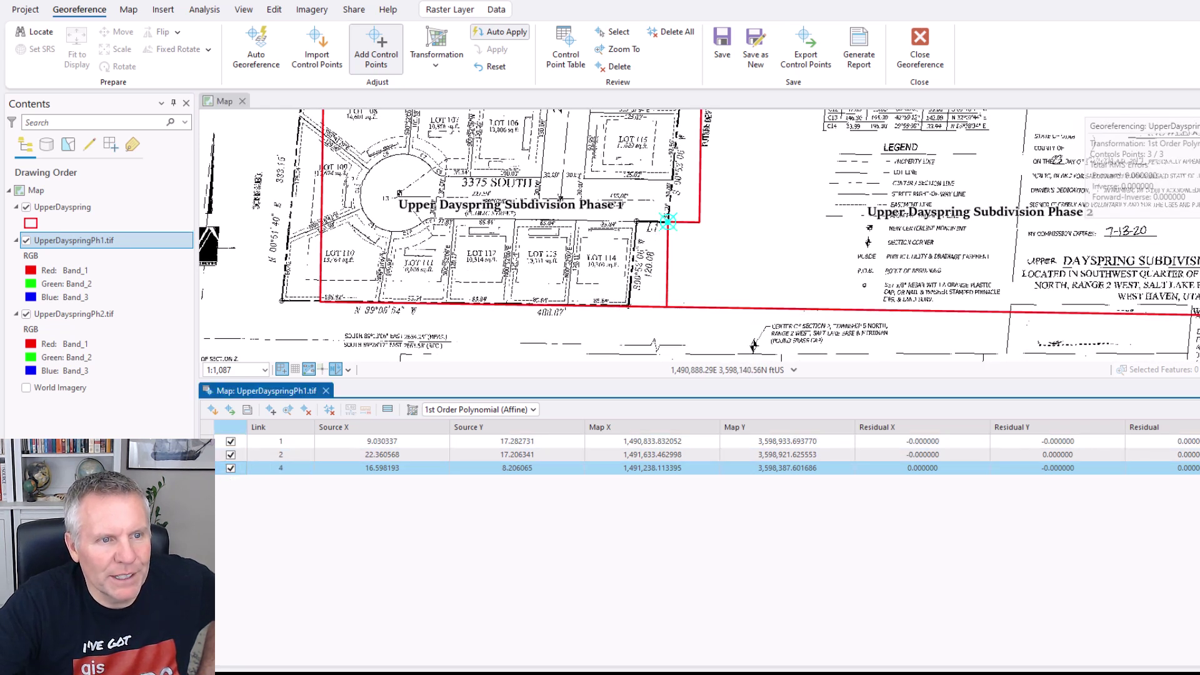
click(306, 411)
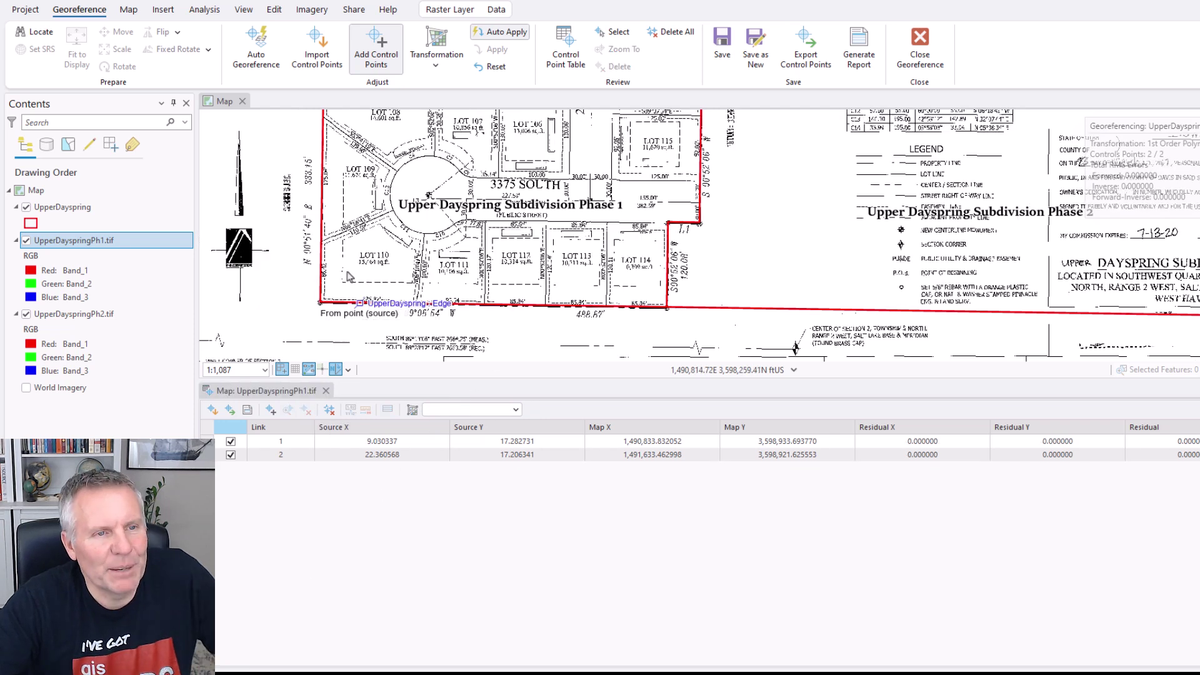
Close the Control Point Table and link the plat's lower-left corner monument to the boundary vertex.
scroll(321, 300, up, 10)
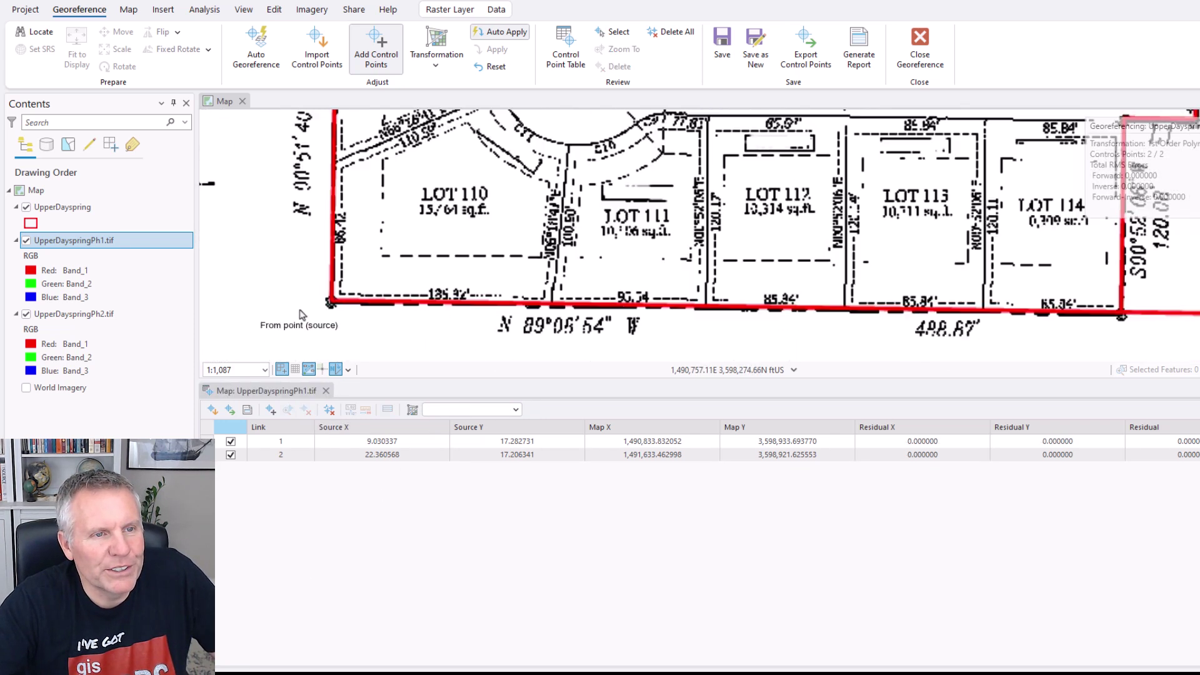
click(278, 393)
click(326, 391)
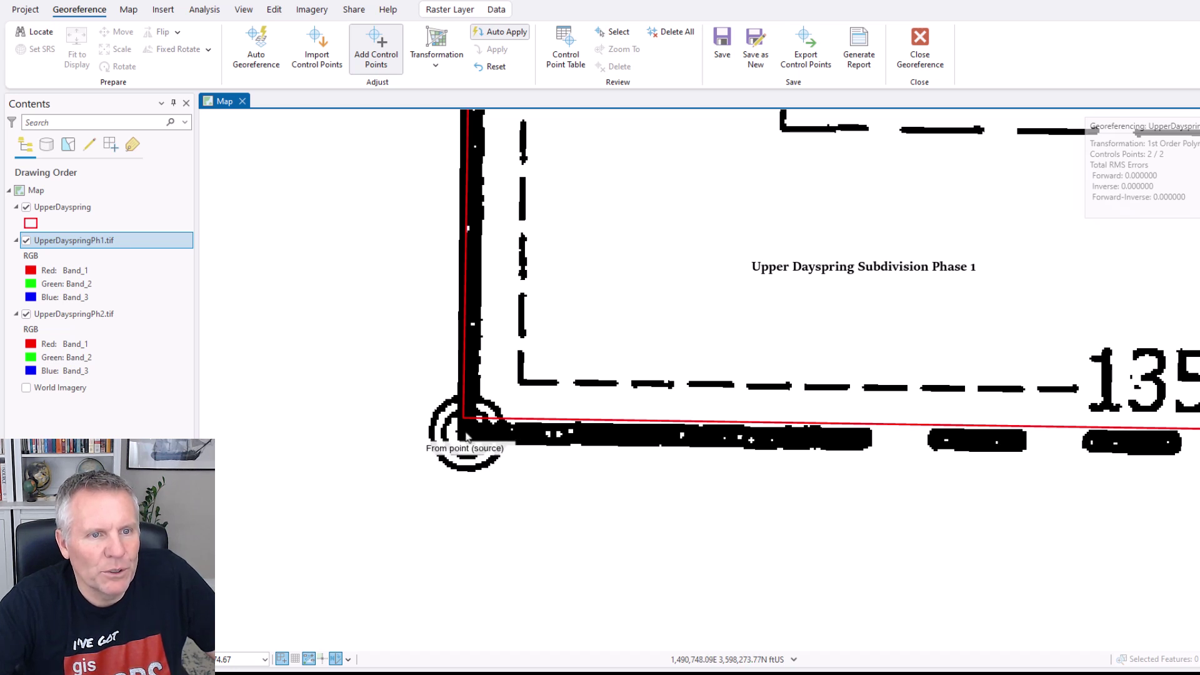
click(468, 433)
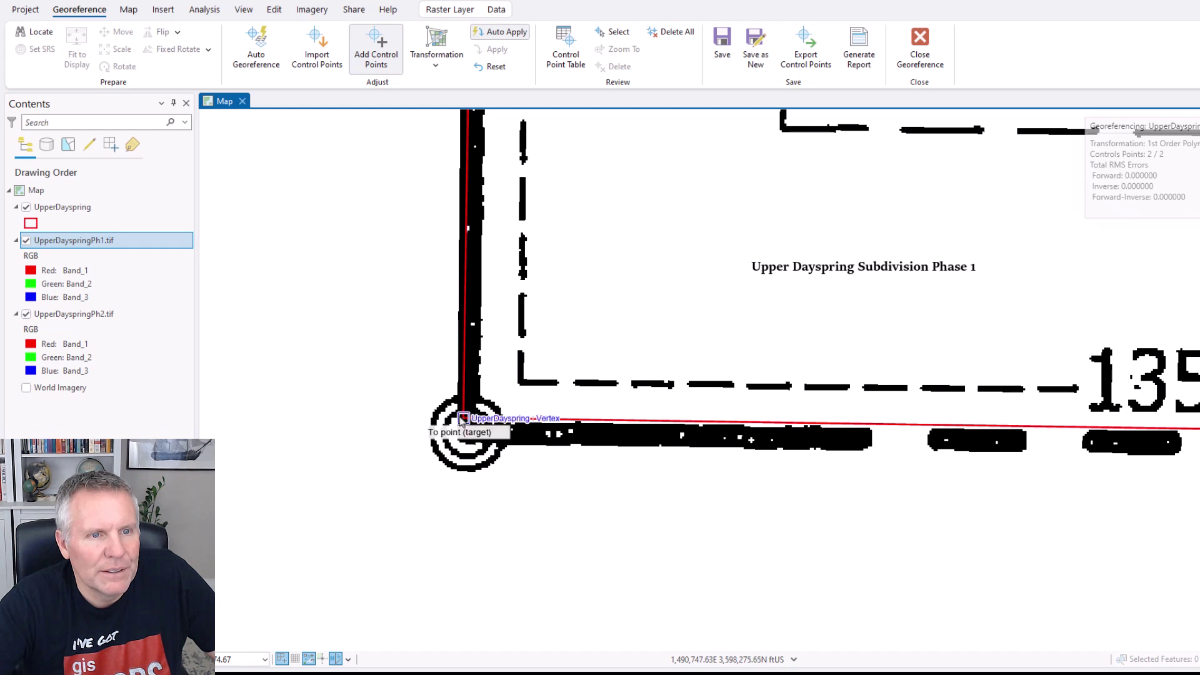
click(449, 441)
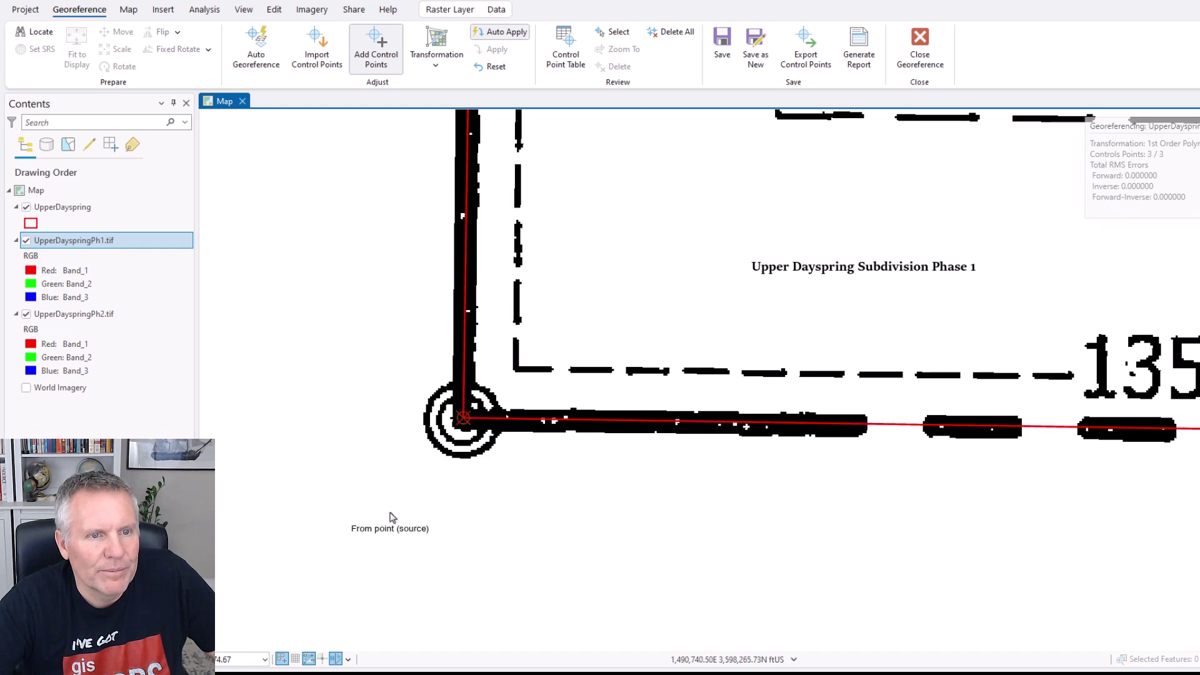
scroll(759, 499, down, 5)
scroll(757, 505, up, 5)
drag(944, 352, 591, 386)
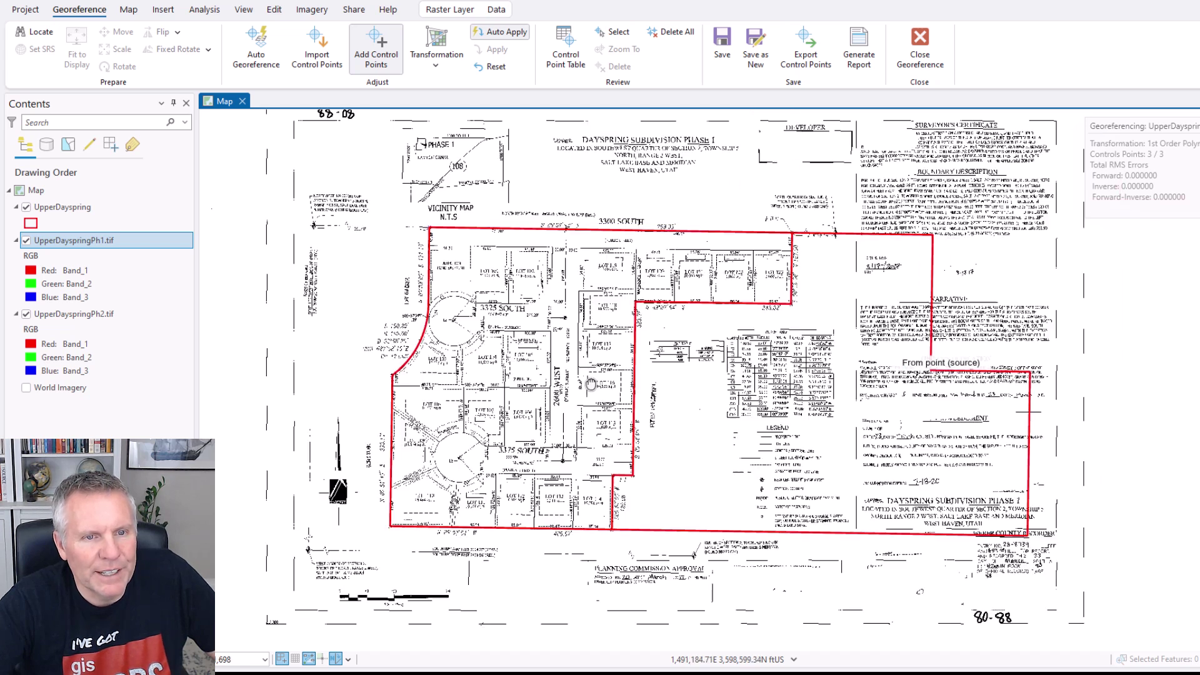
Keep 1st Order Polynomial (Affine) and add a fourth control point at the shared Phase 1/Phase 2 corner.
click(437, 65)
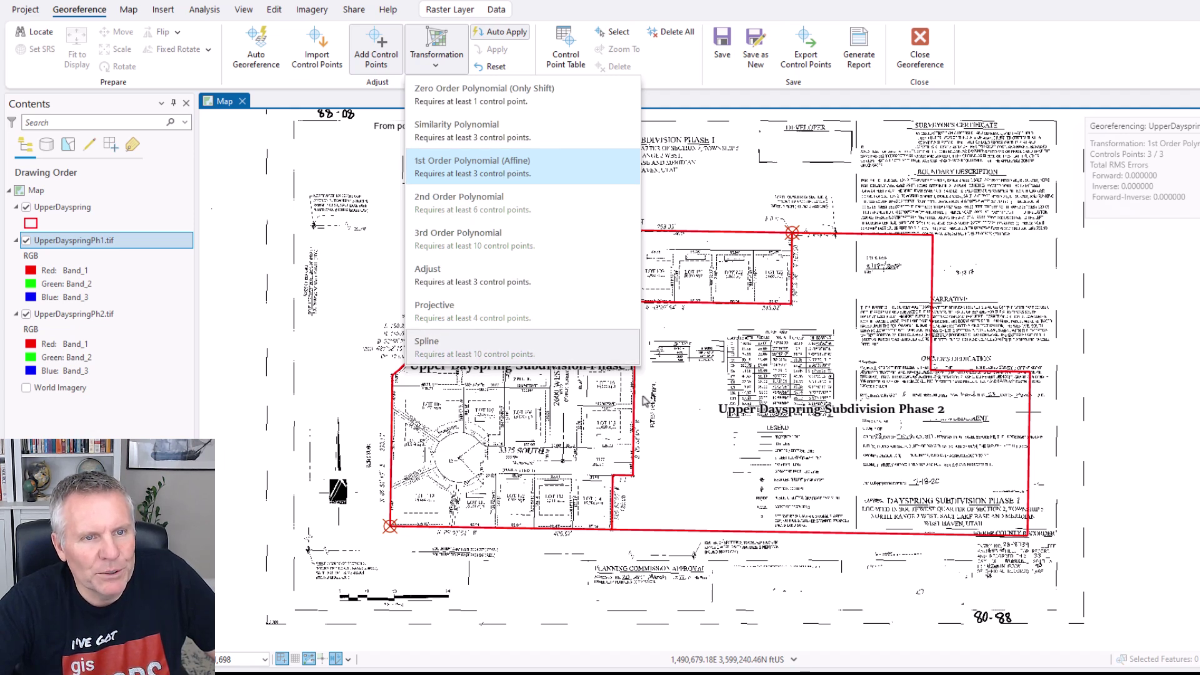
click(997, 75)
scroll(563, 544, up, 6)
scroll(719, 410, up, 5)
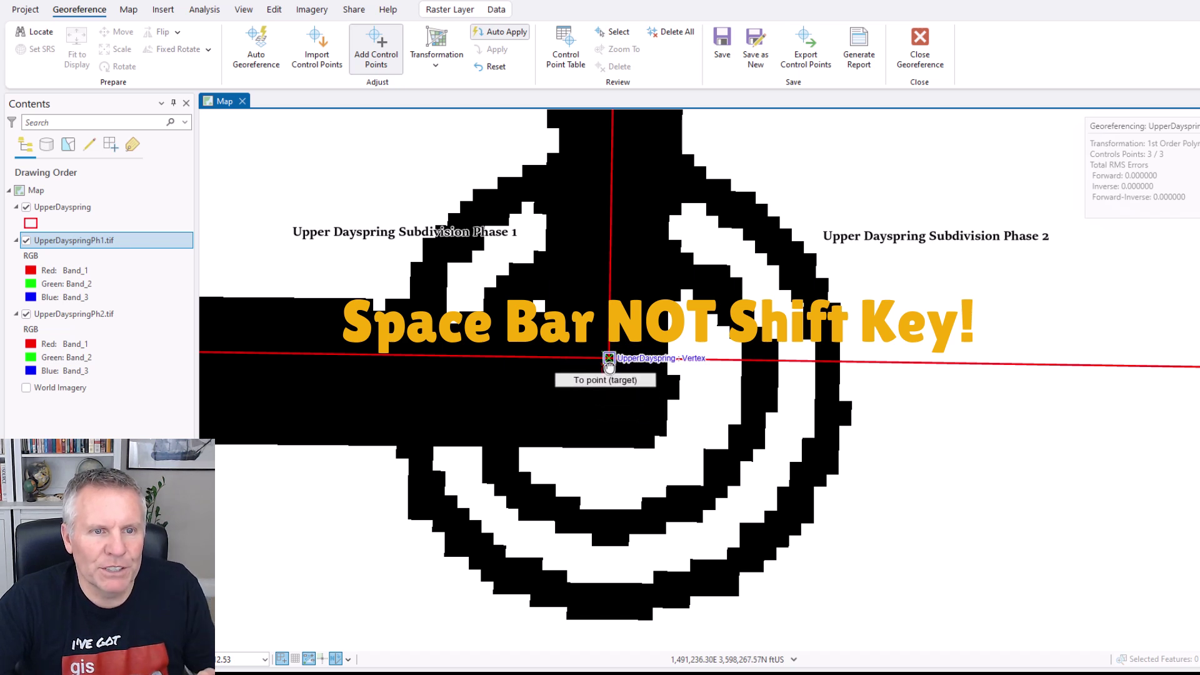
click(612, 372)
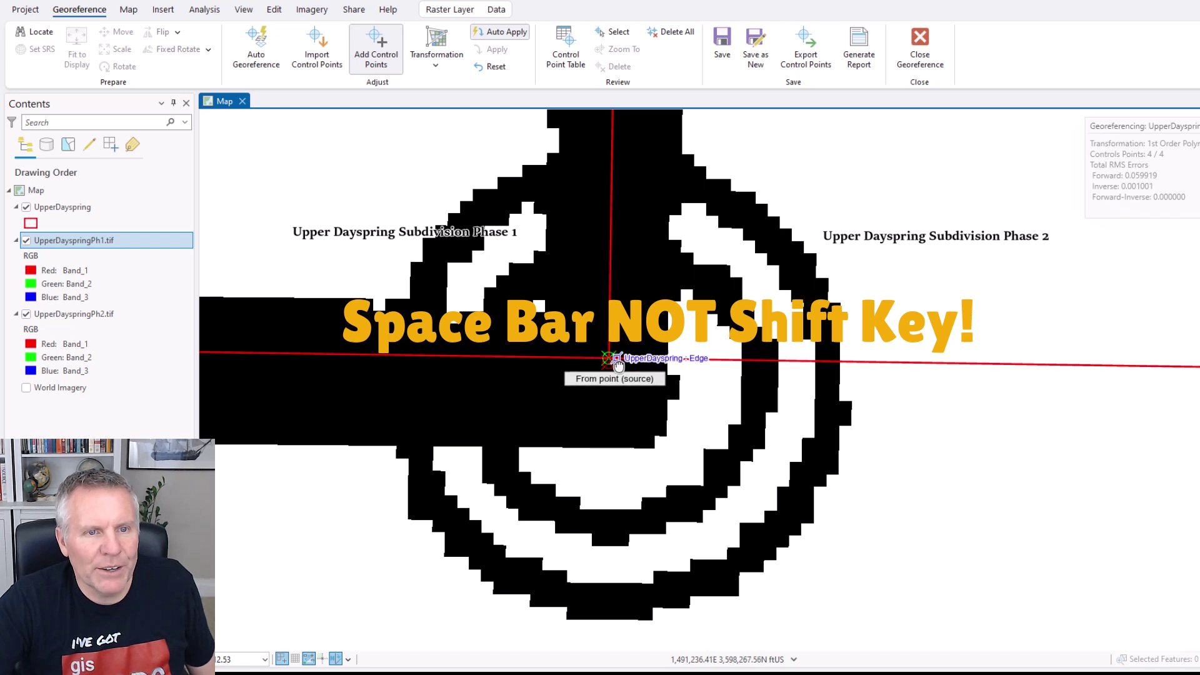
scroll(609, 356, up, 5)
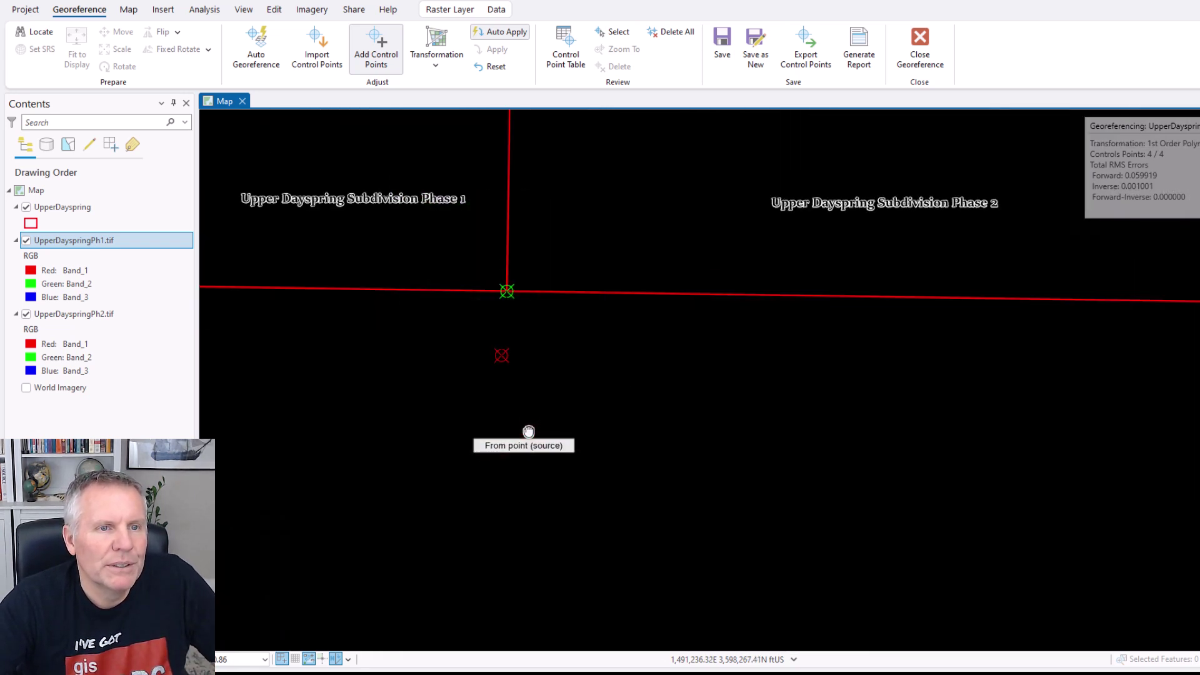
scroll(675, 475, up, 3)
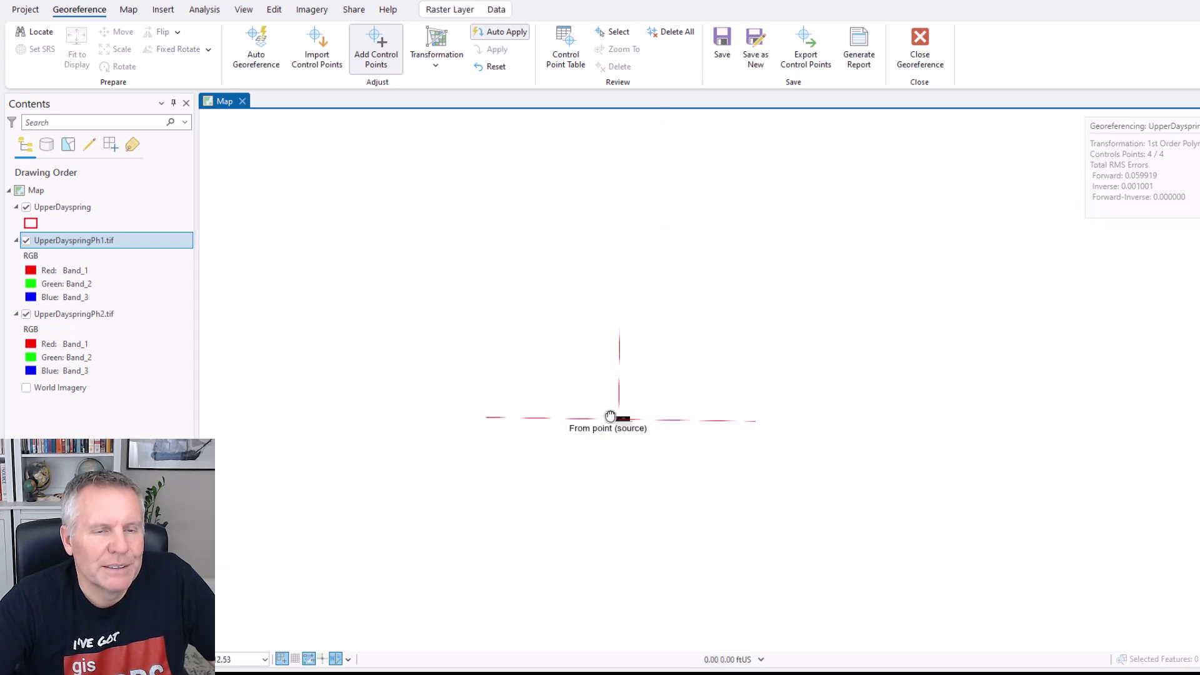
click(566, 39)
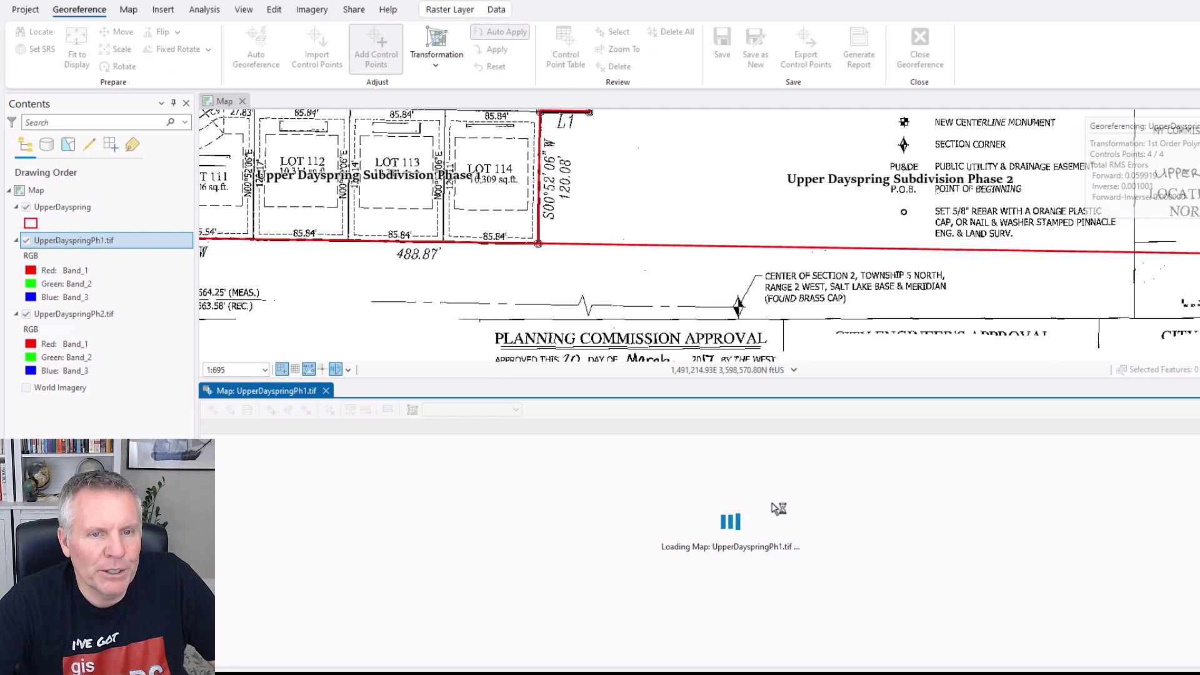
click(957, 471)
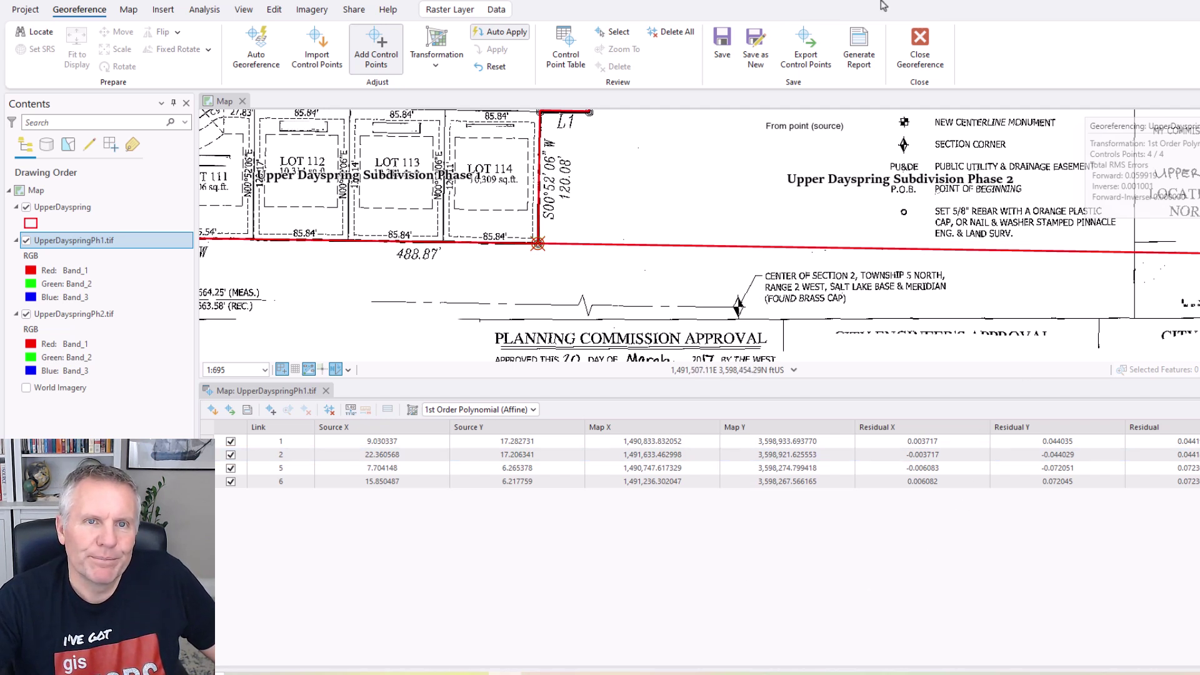
scroll(519, 228, down, 3)
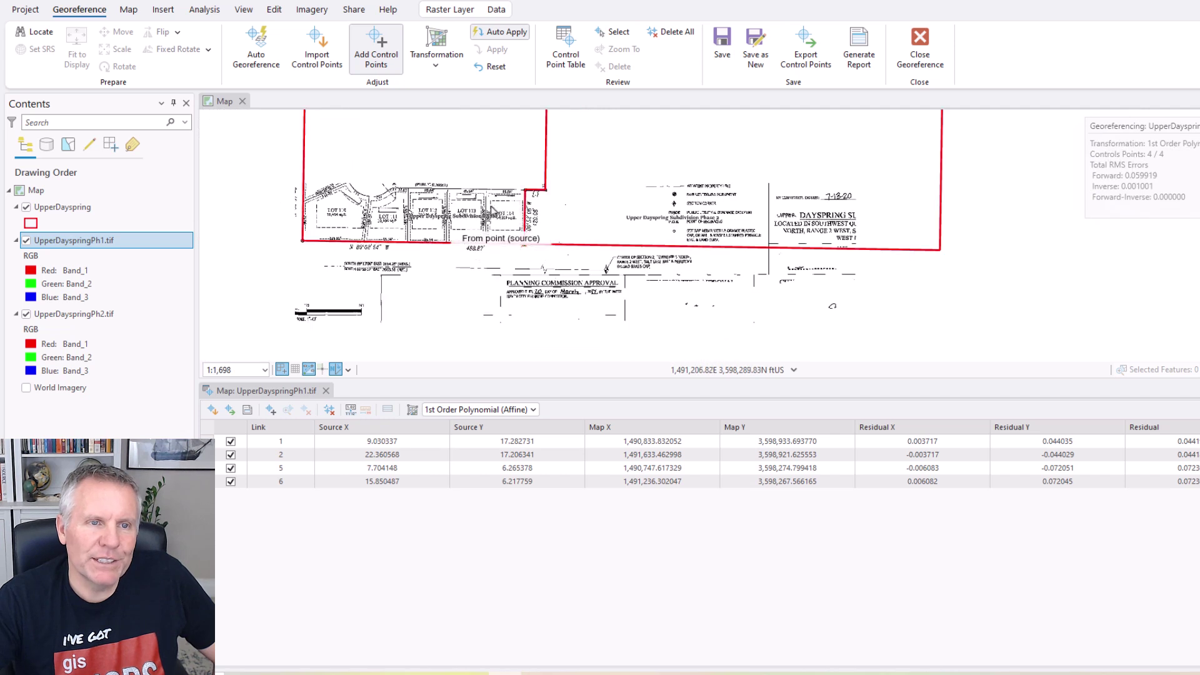
drag(519, 228, 687, 263)
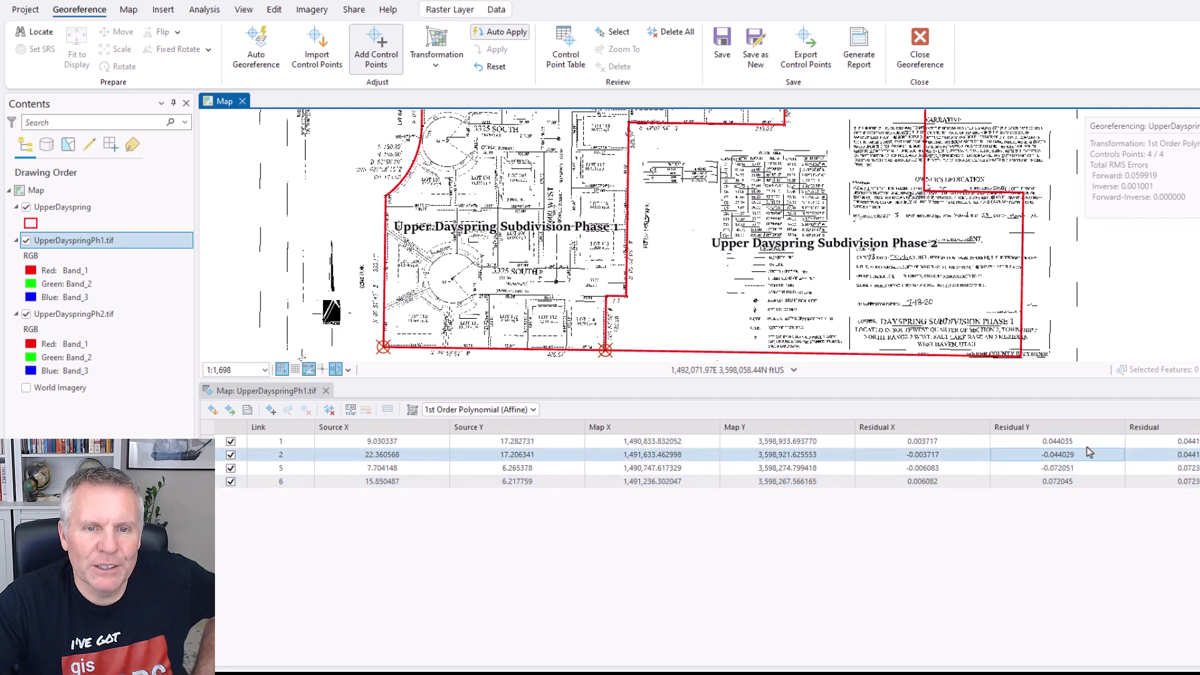
click(1140, 442)
click(1140, 455)
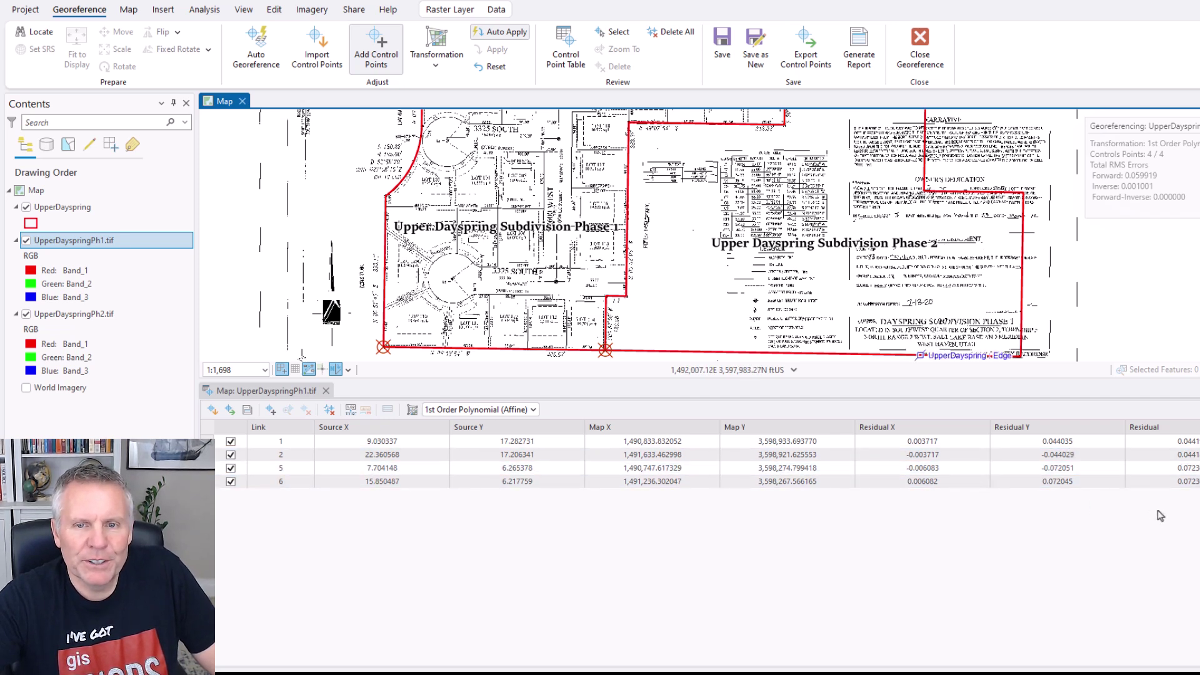
click(300, 482)
click(296, 502)
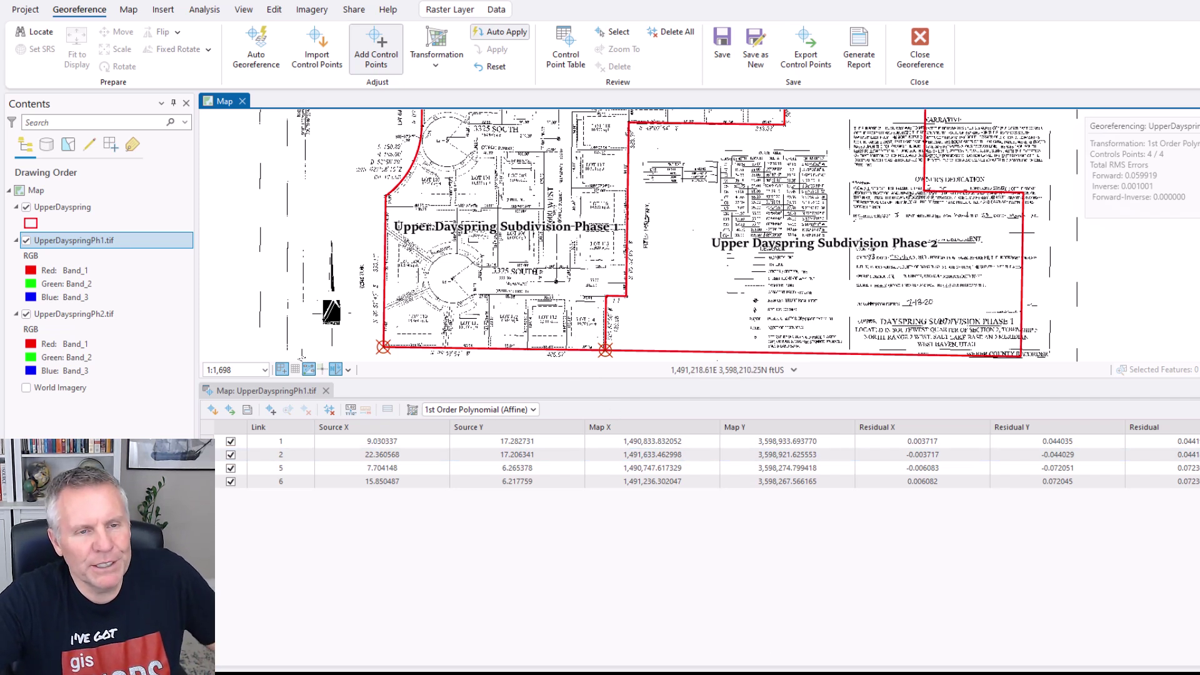
click(761, 483)
click(716, 508)
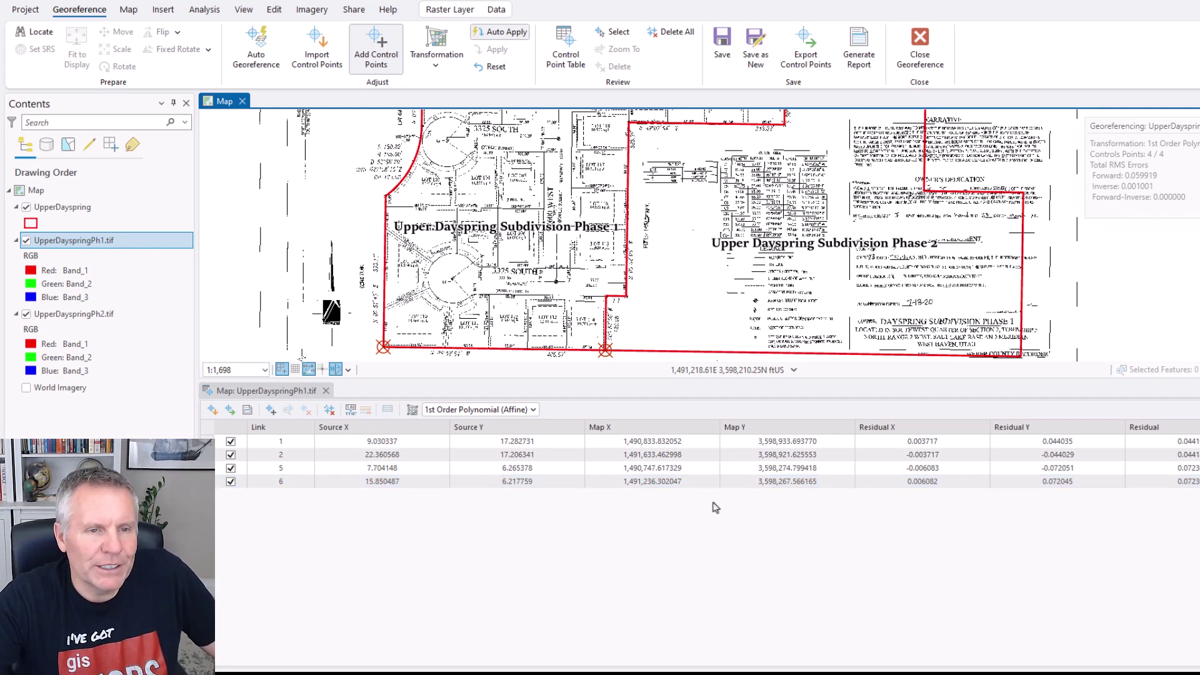
click(763, 455)
click(628, 506)
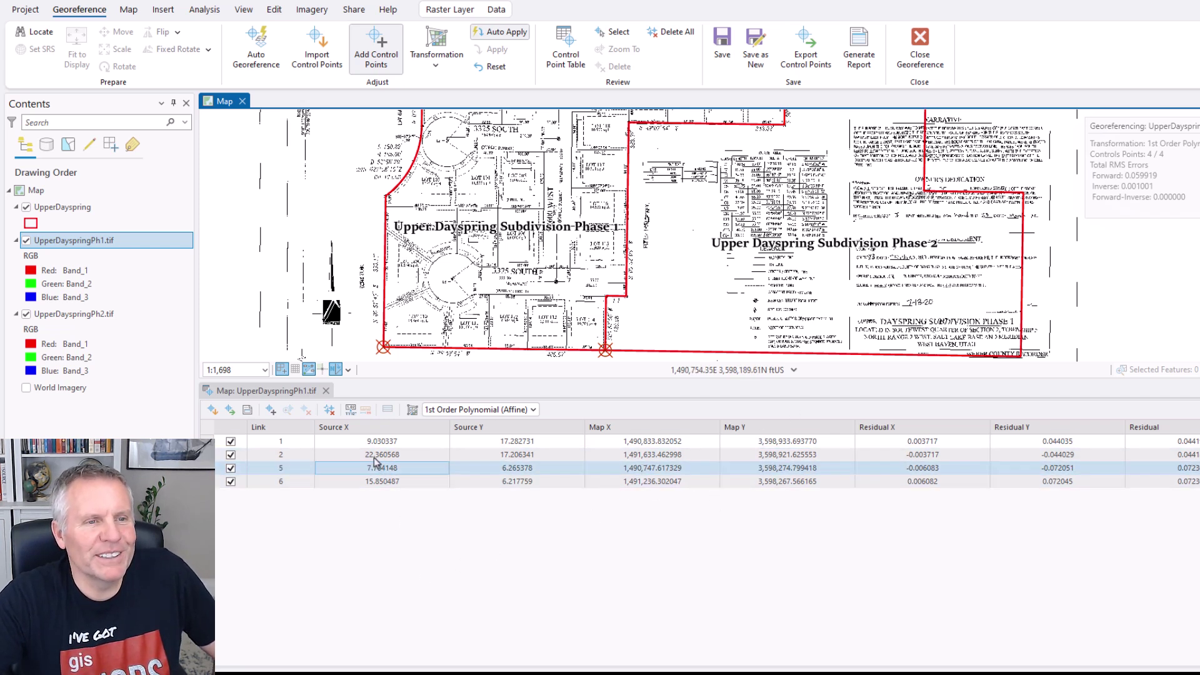
click(325, 391)
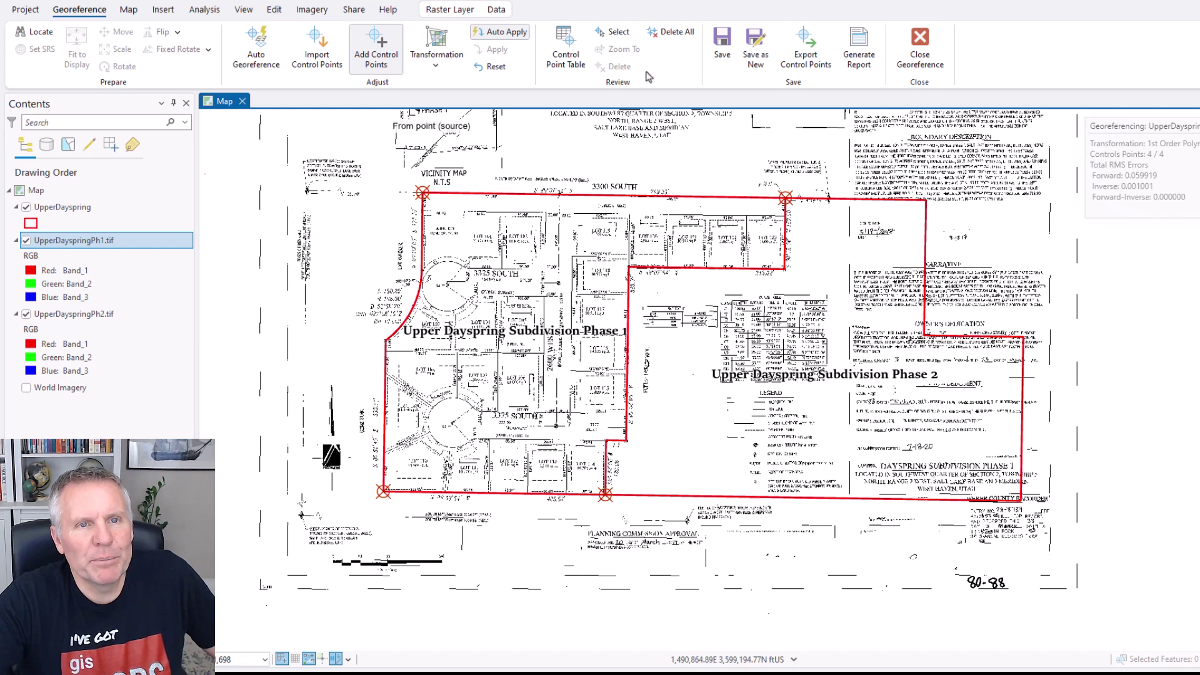
Save the Phase 1 georeferencing so UpperDayspringPh1.tfwx and .aux.xml files are written.
click(723, 41)
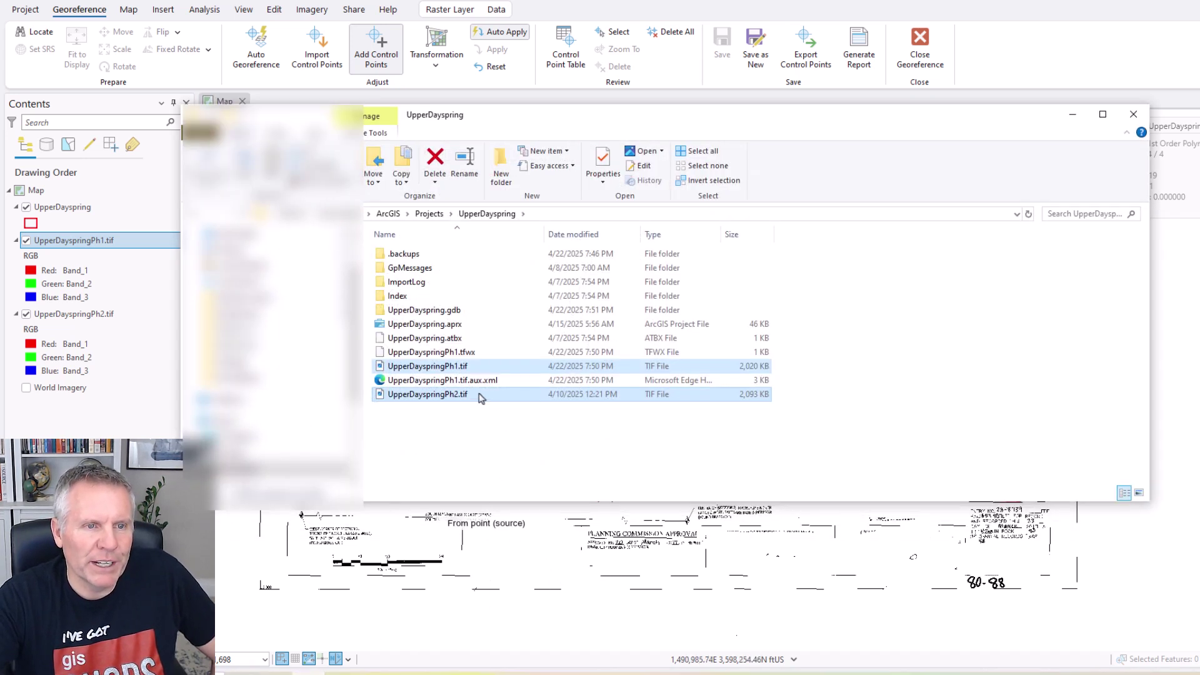
Inspect the new UpperDayspringPh1.tfwx world file and UpperDayspringPh1.tif.aux.xml in the UpperDayspring folder.
ctrl+click(478, 394)
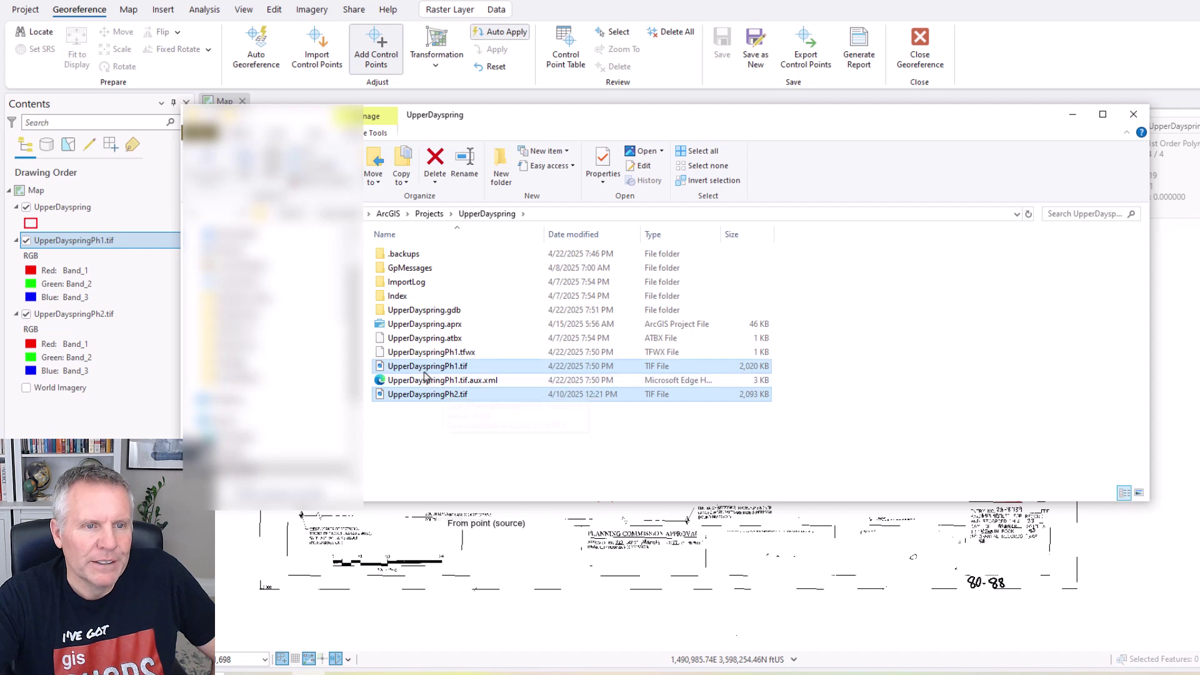
click(429, 367)
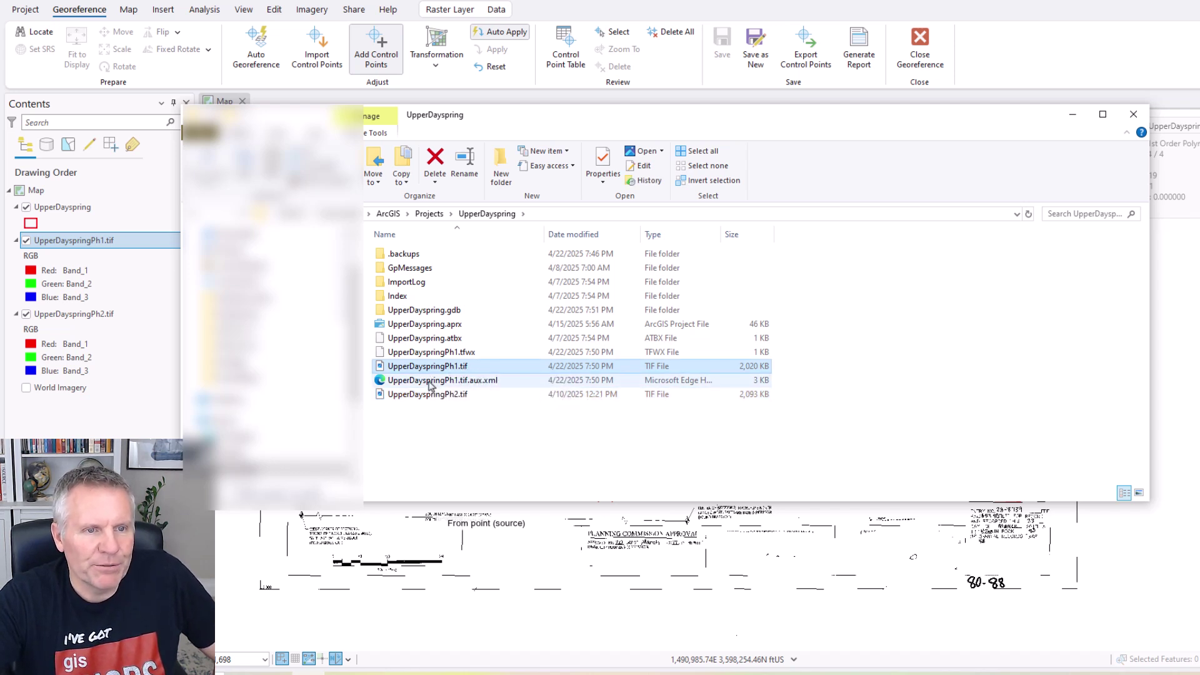
click(429, 354)
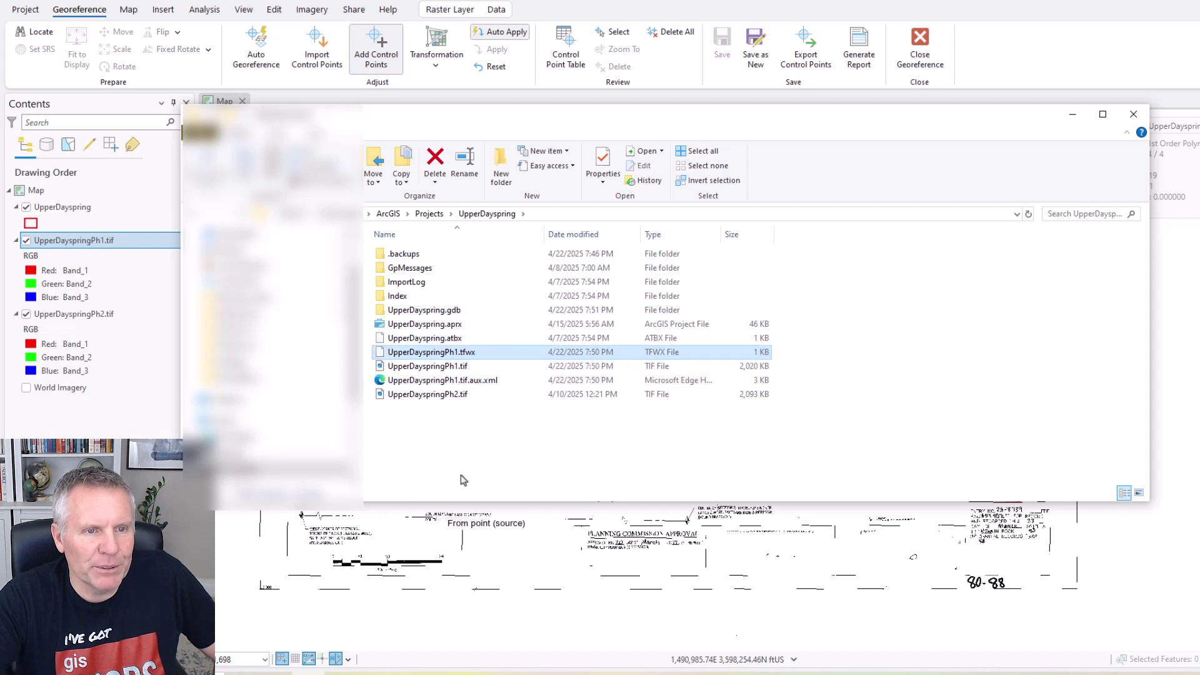
click(451, 383)
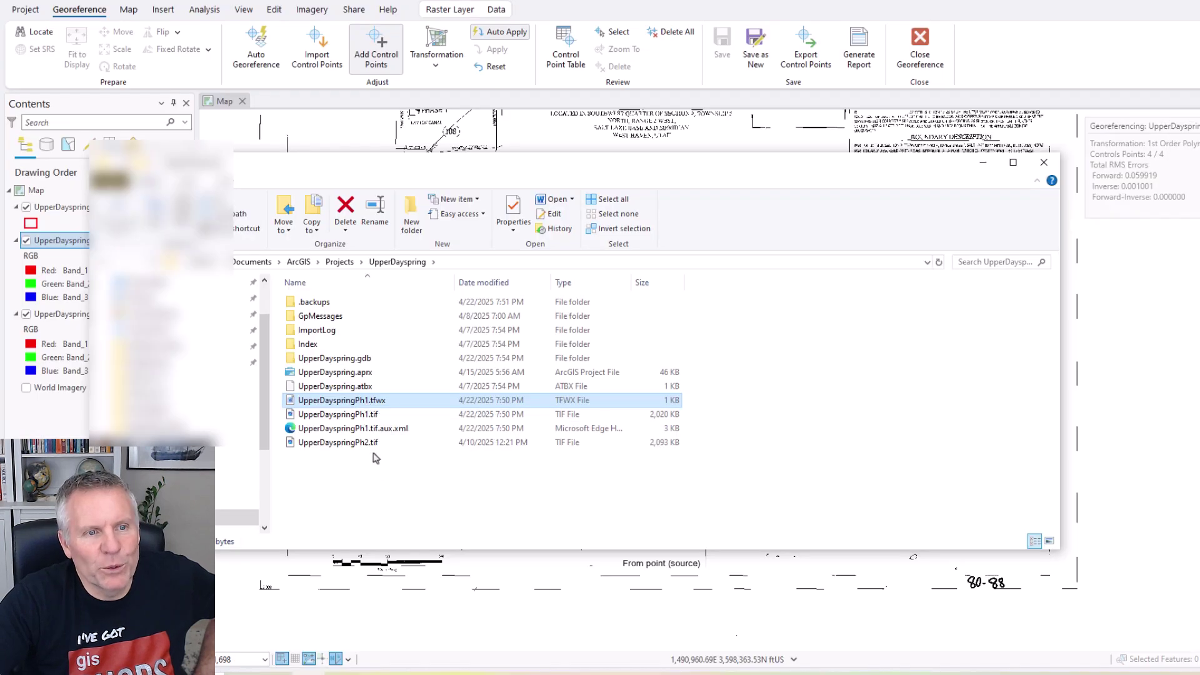
Cancel the accidental world-file rename and close File Explorer to return to the map.
key(F2)
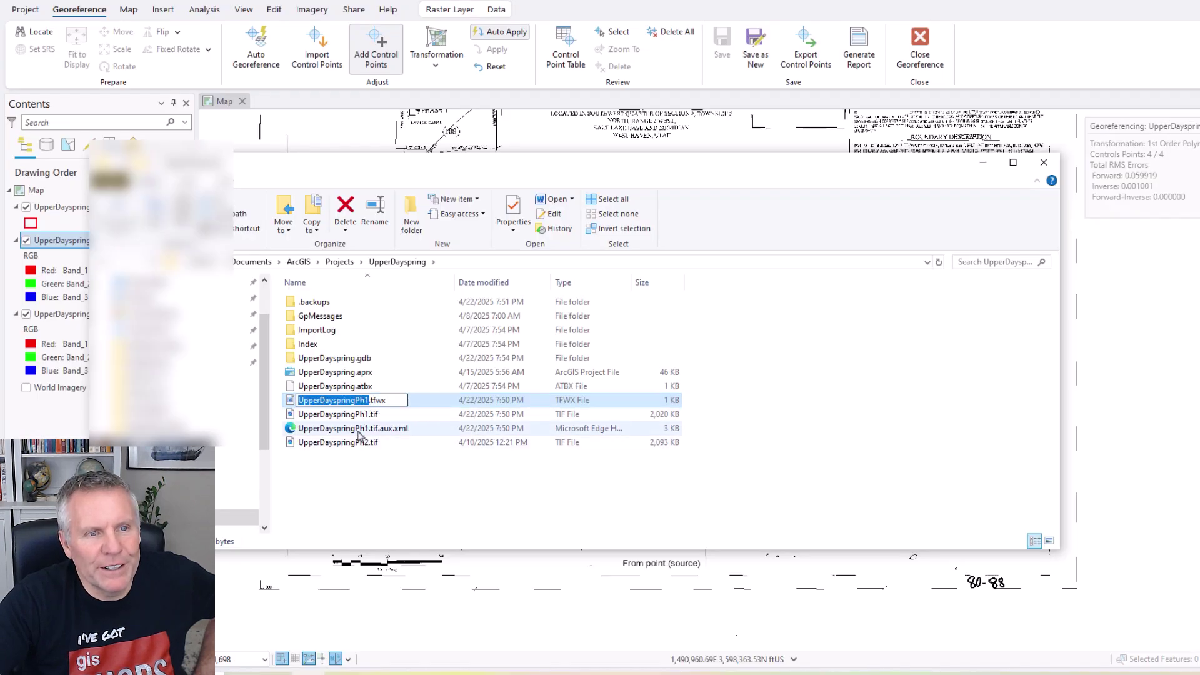
click(361, 431)
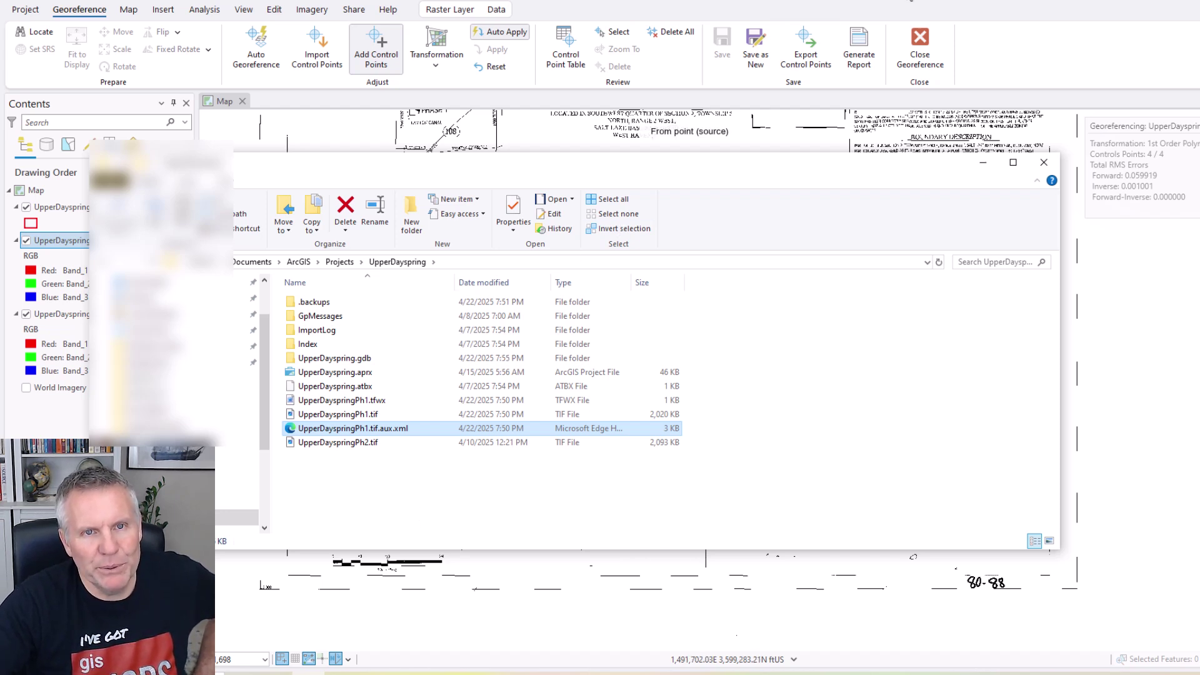
click(666, 131)
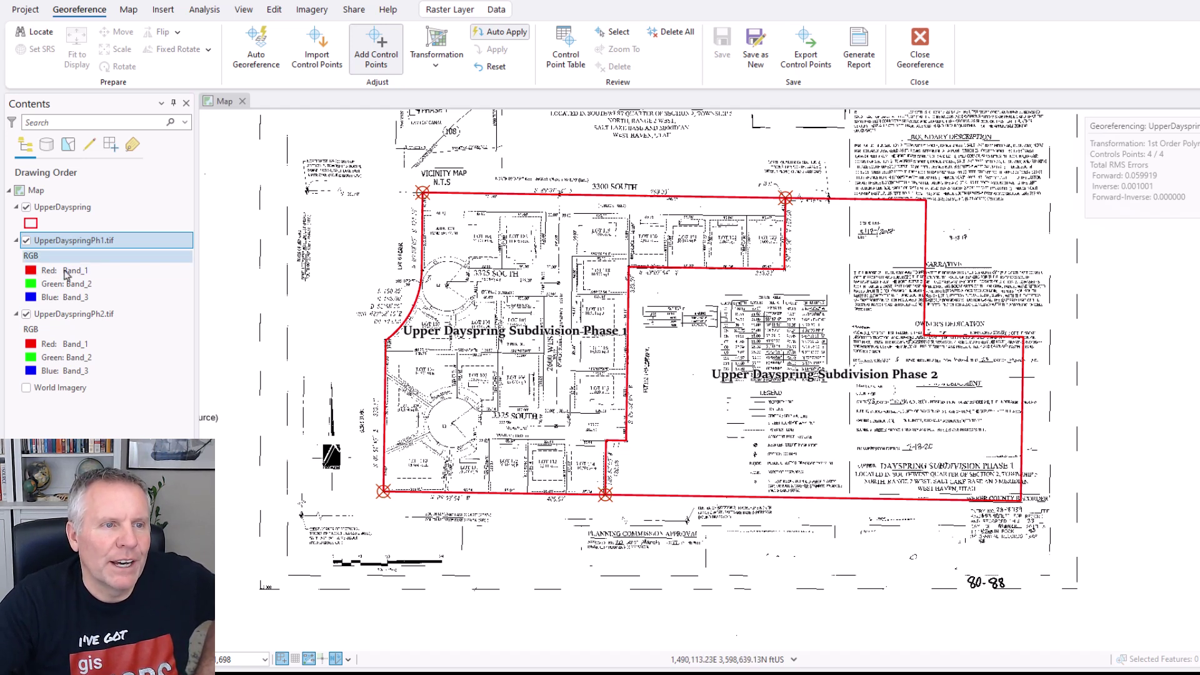
Select UpperDayspringPh2.tif, end the Phase 1 session, and begin georeferencing the Phase 2 plat.
click(75, 314)
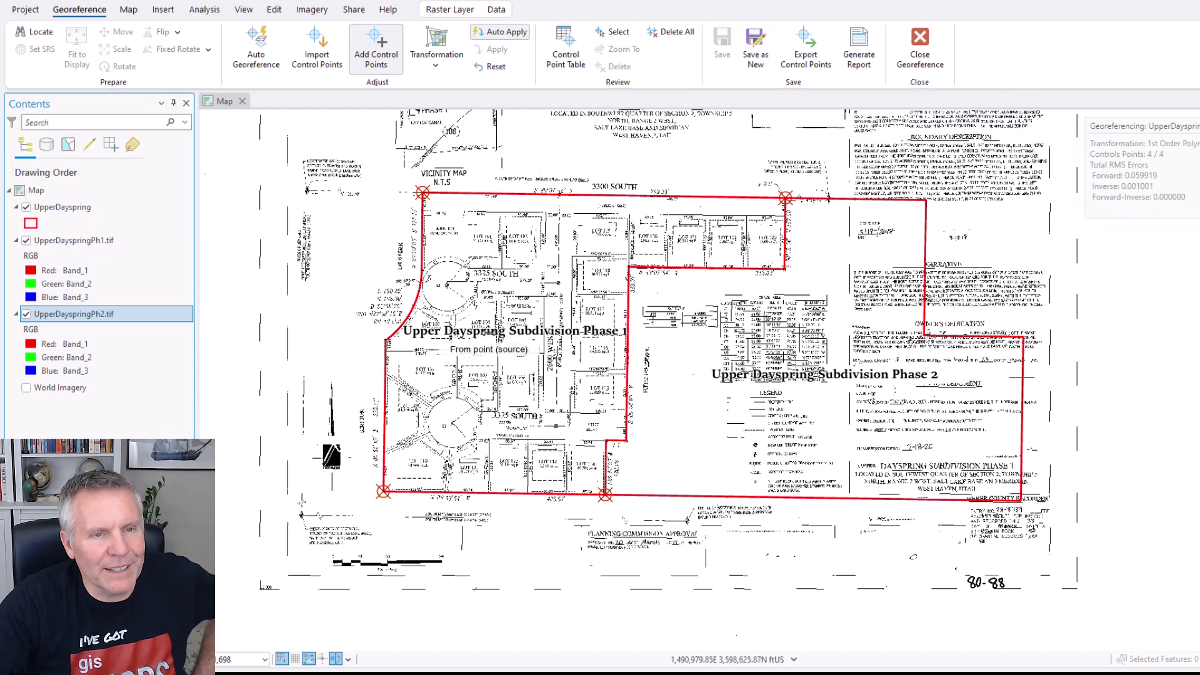
click(920, 50)
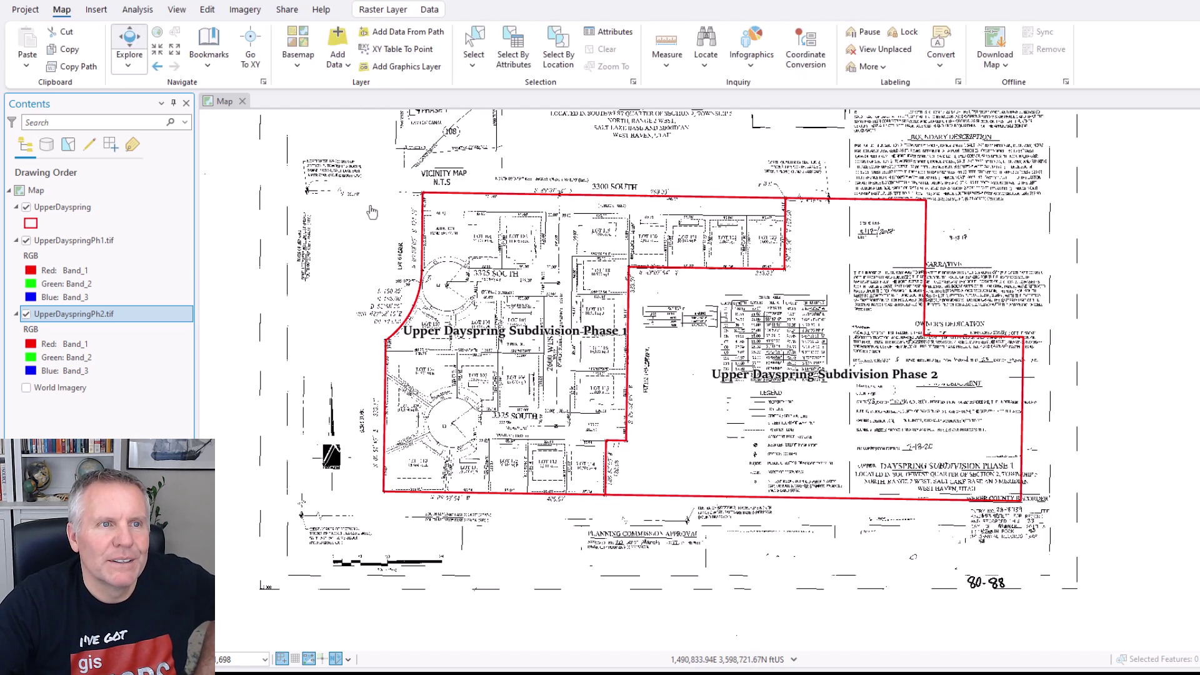
click(243, 10)
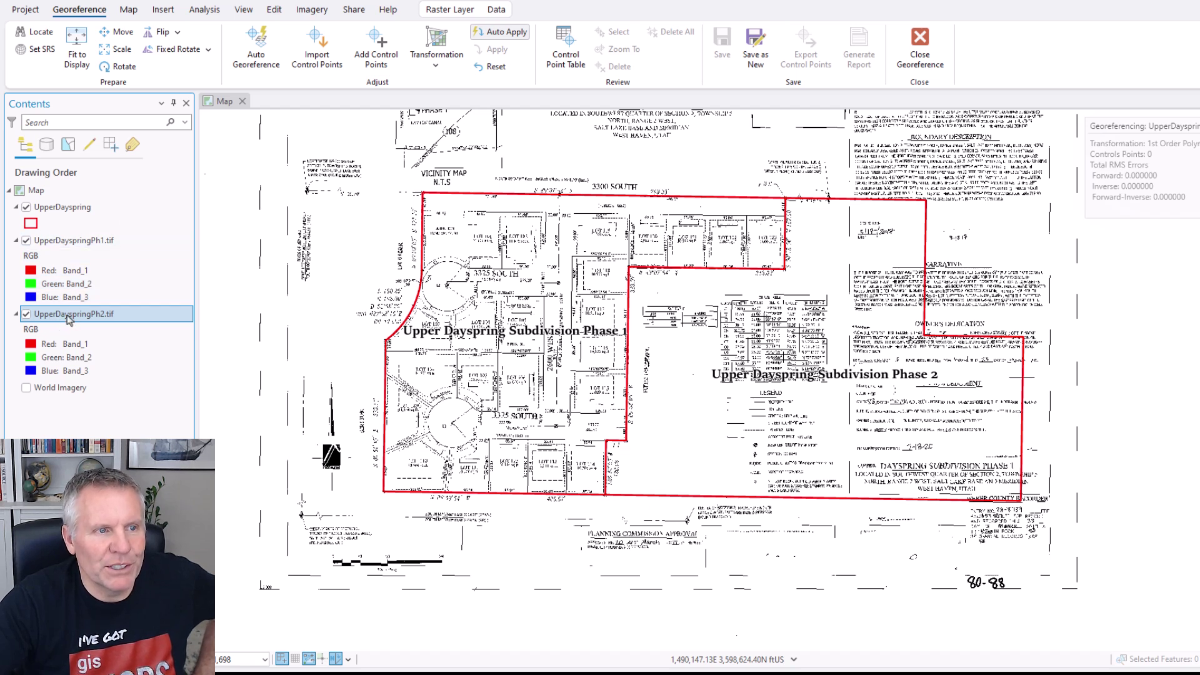
Hide the Phase 1 plat and fit the Phase 2 plat into the current view.
click(26, 240)
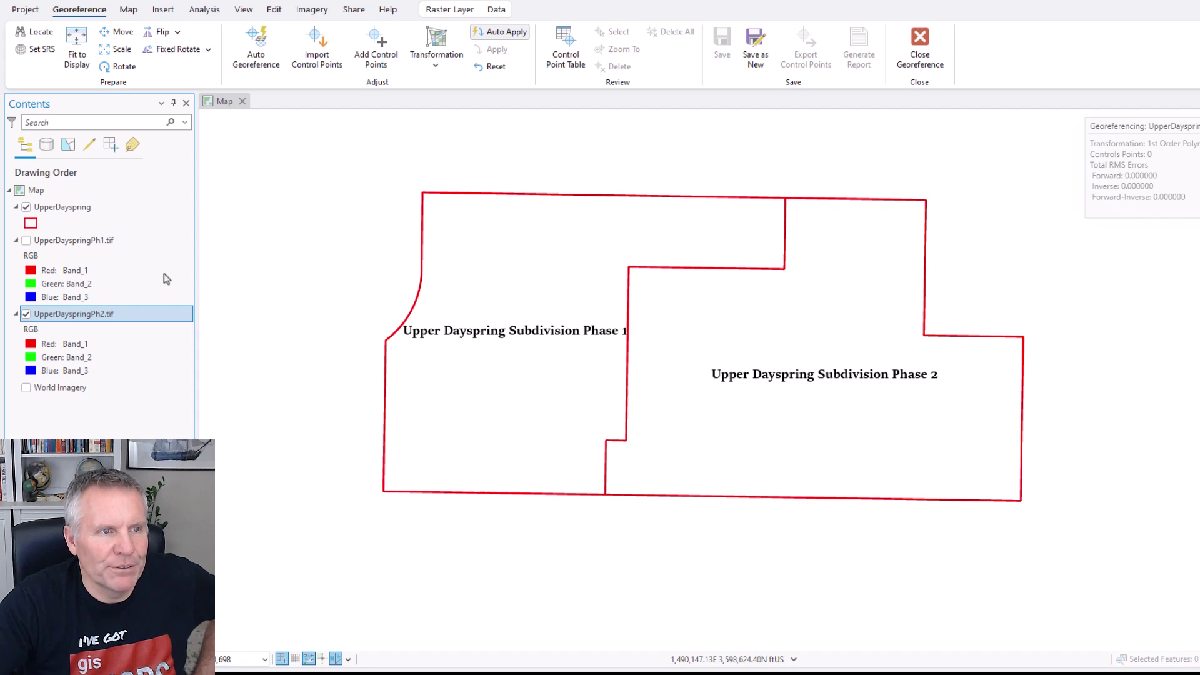
click(77, 47)
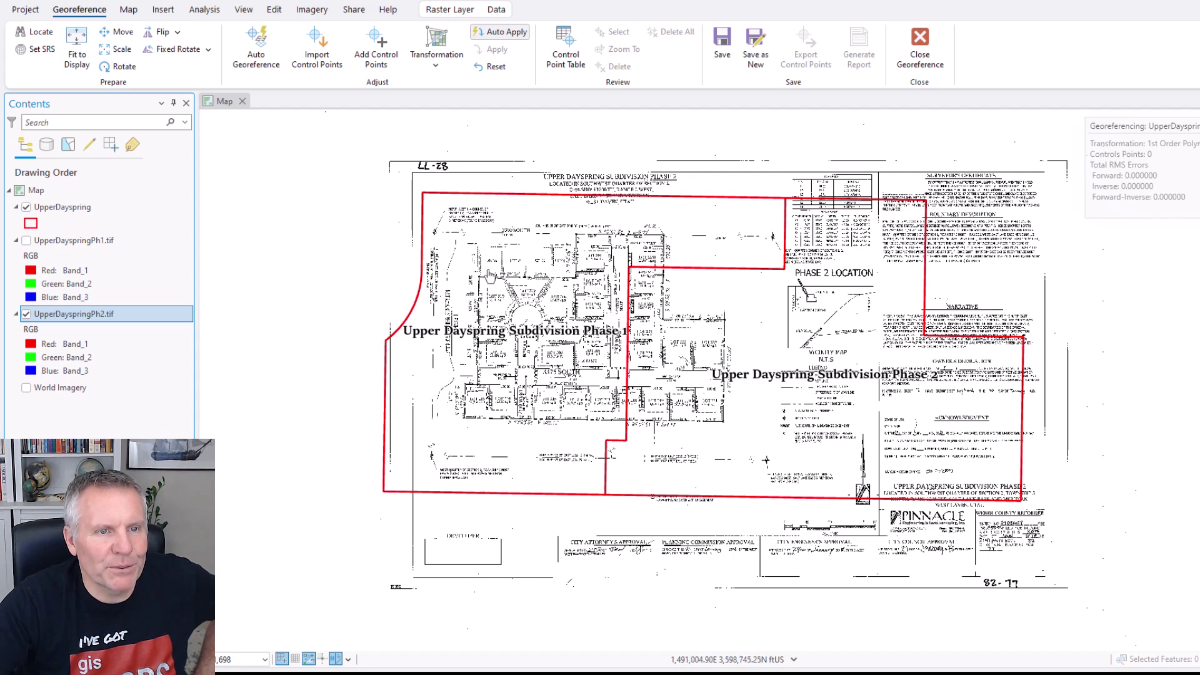
scroll(491, 262, up, 10)
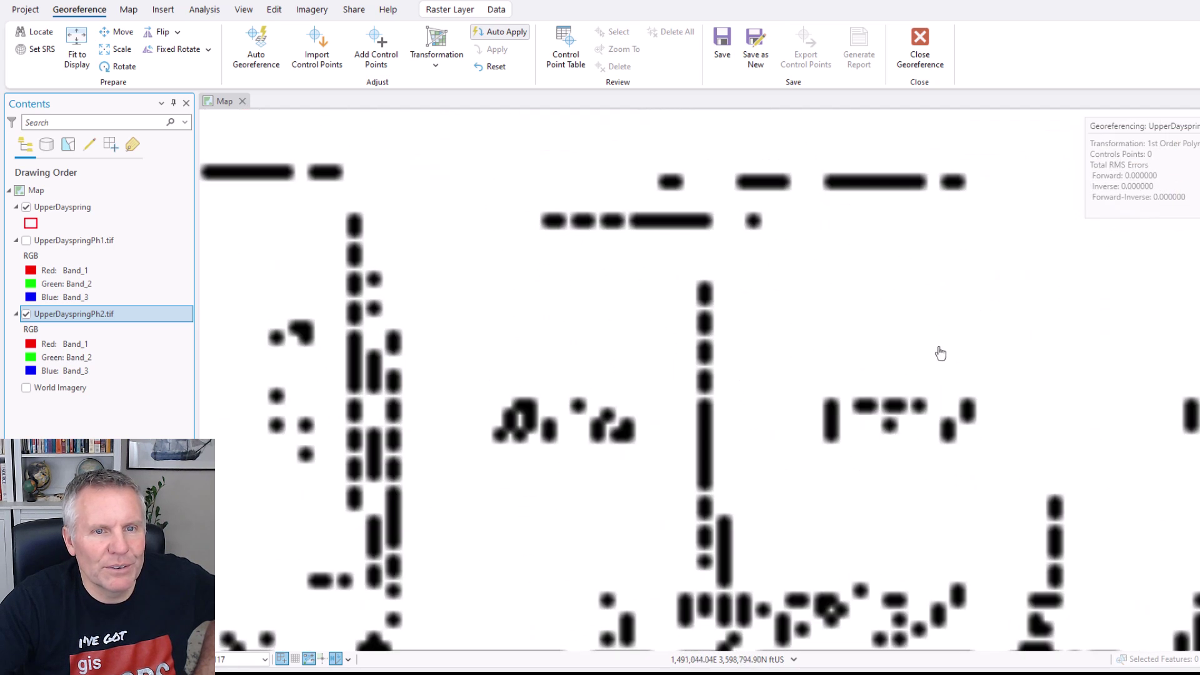
scroll(941, 354, down, 10)
scroll(729, 228, up, 8)
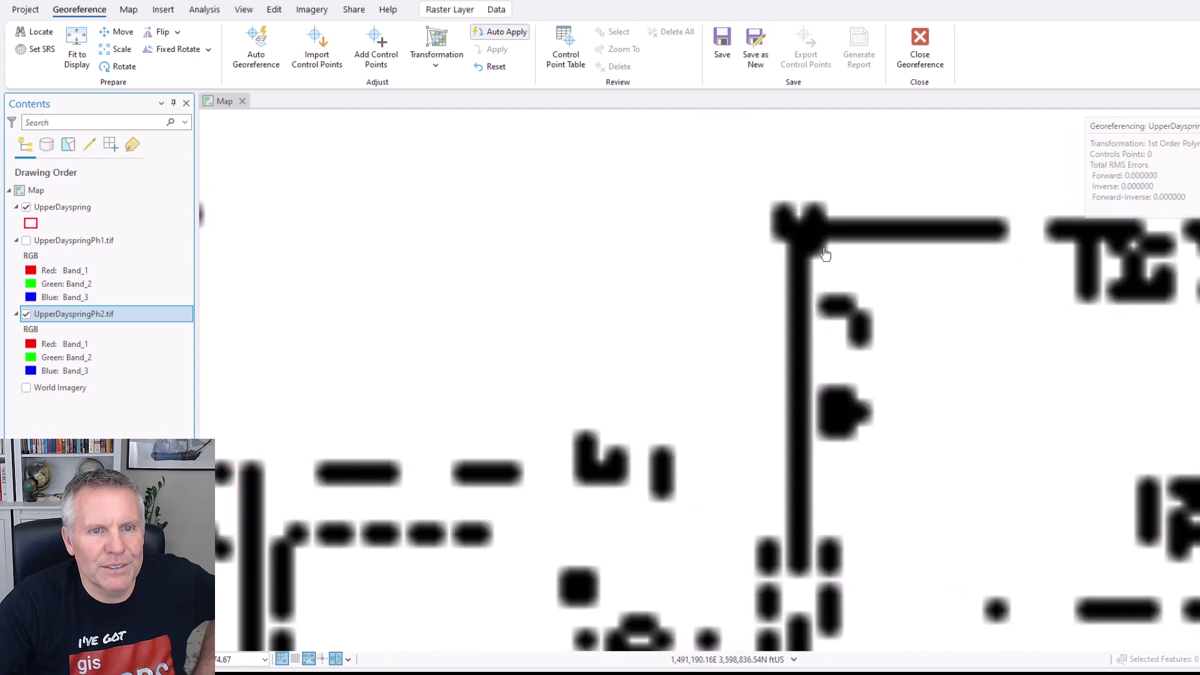
Link the plat's corner circle to its matching polygon vertex as the first control point.
click(376, 45)
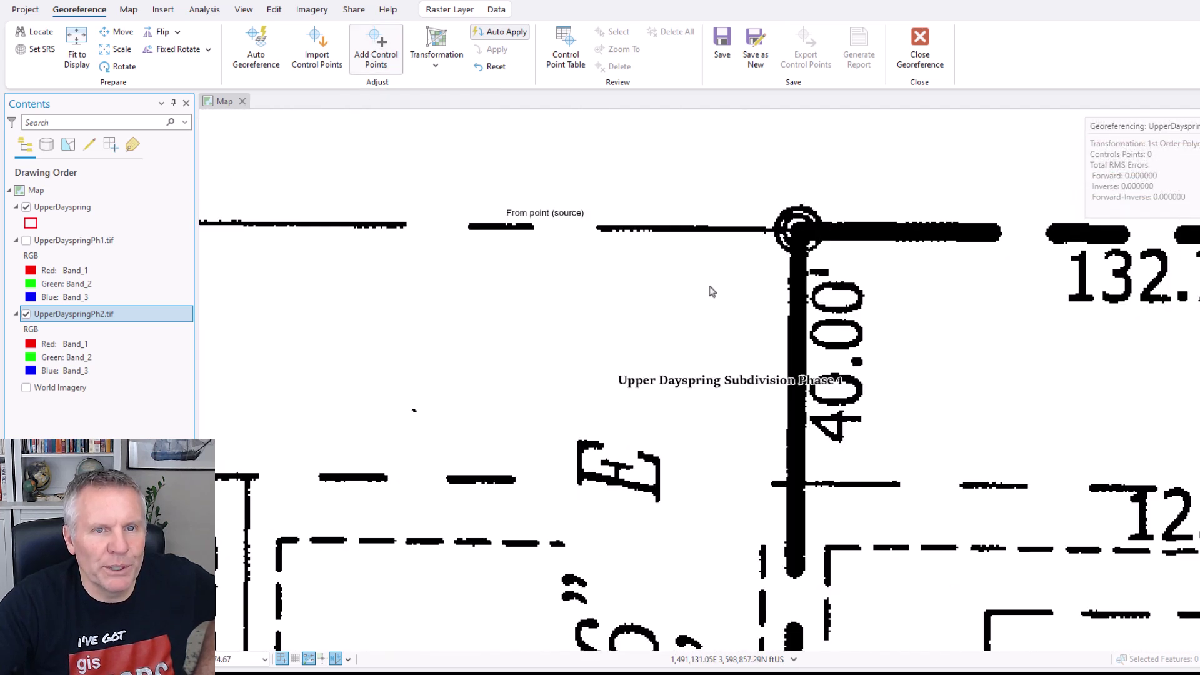
scroll(797, 232, up, 8)
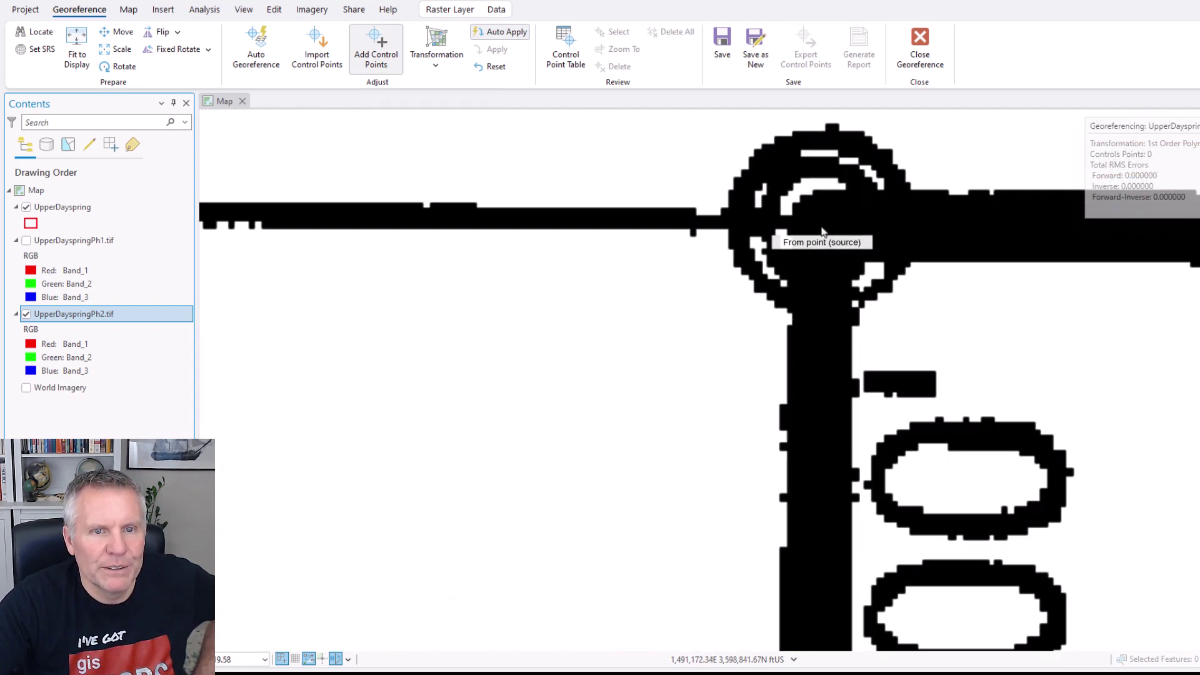
click(824, 228)
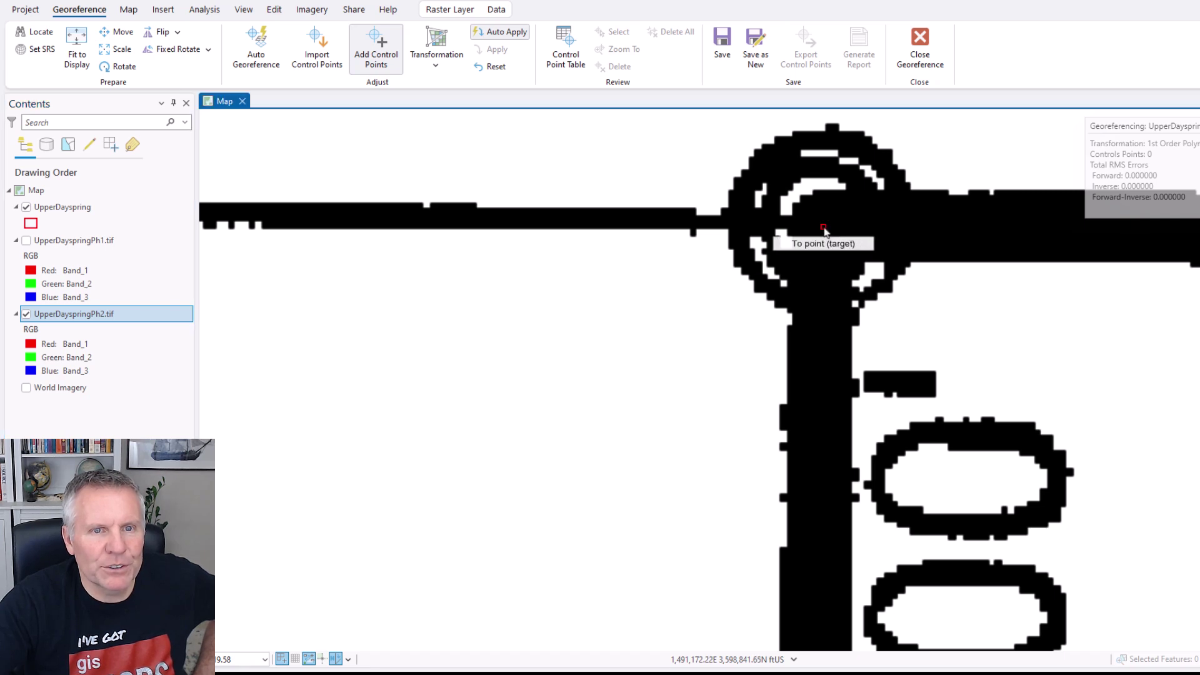
scroll(823, 230, down, 5)
drag(1112, 454, 674, 348)
scroll(674, 349, down, 5)
click(835, 255)
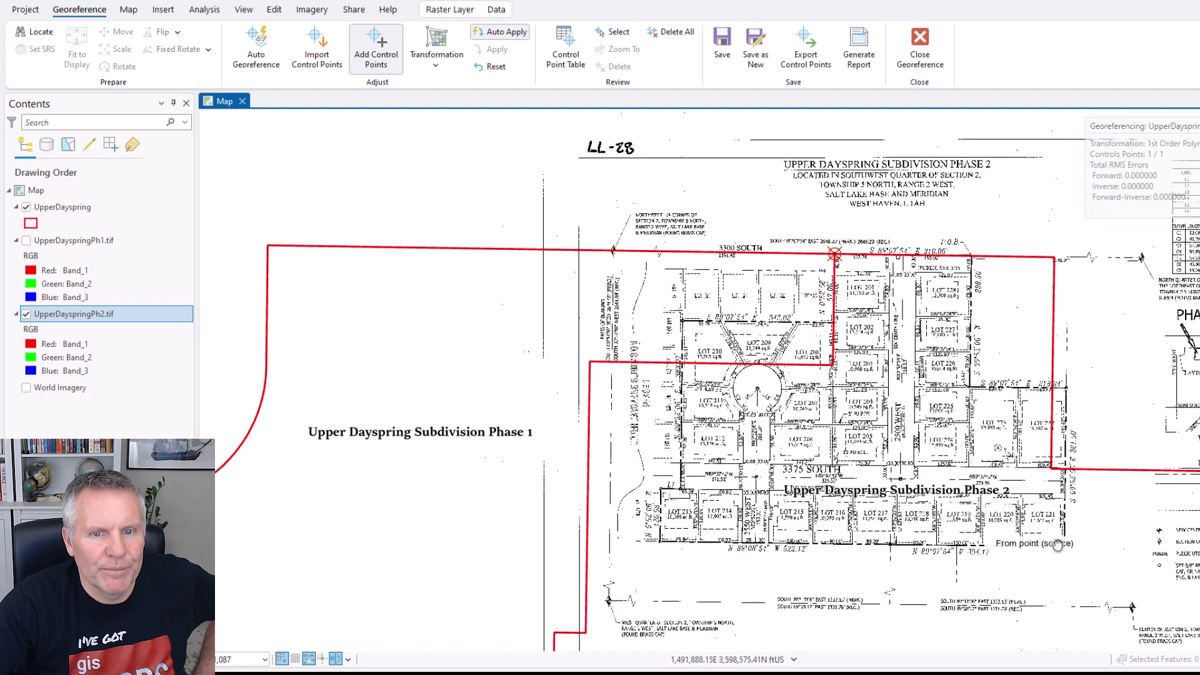
Add links at the LOT 221 corner and a third polygon corner, then save the georeferencing.
scroll(1061, 549, up, 10)
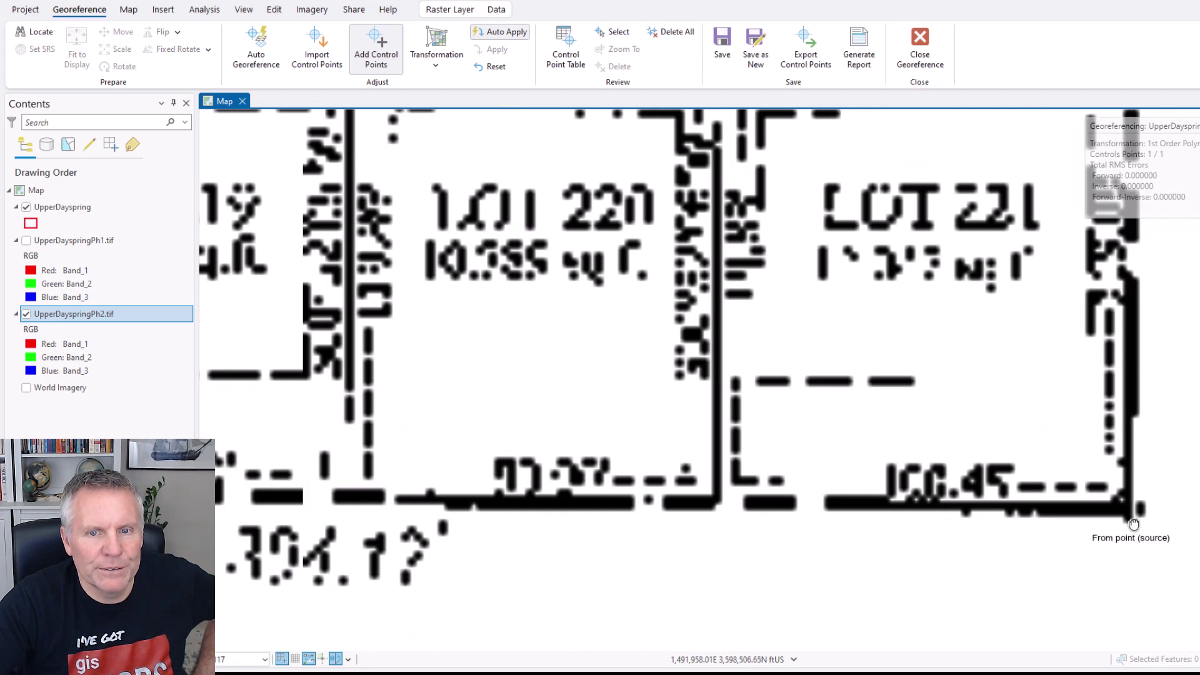
scroll(1133, 522, up, 4)
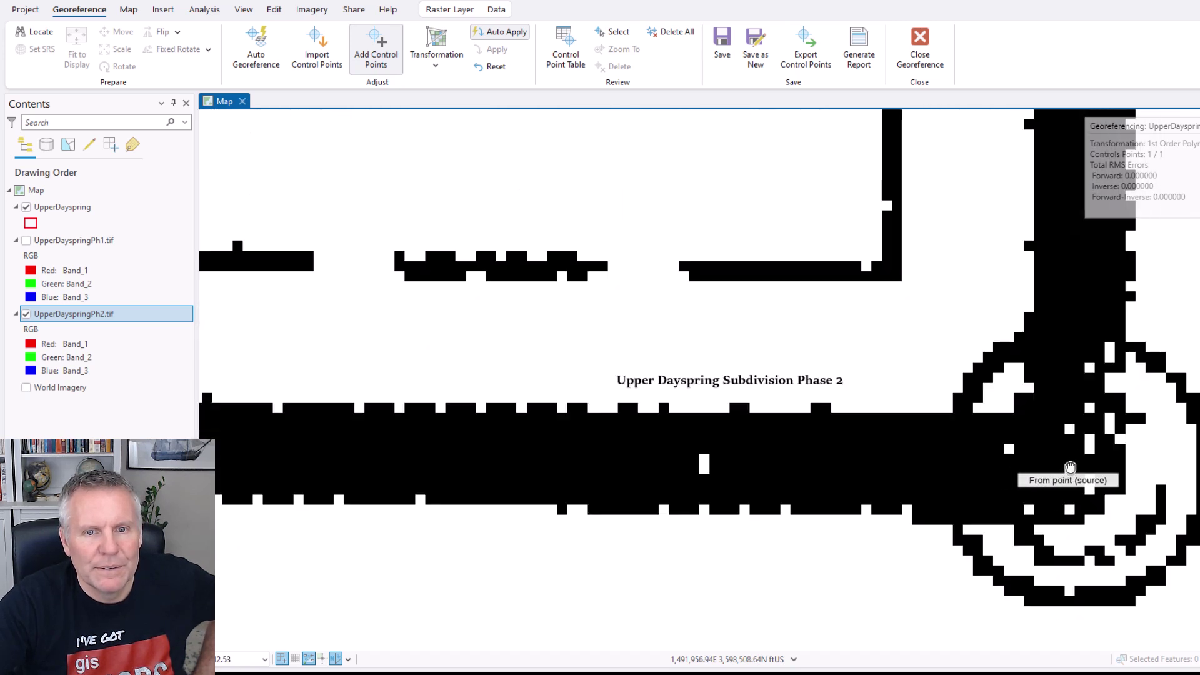
click(1070, 468)
scroll(1081, 626, down, 8)
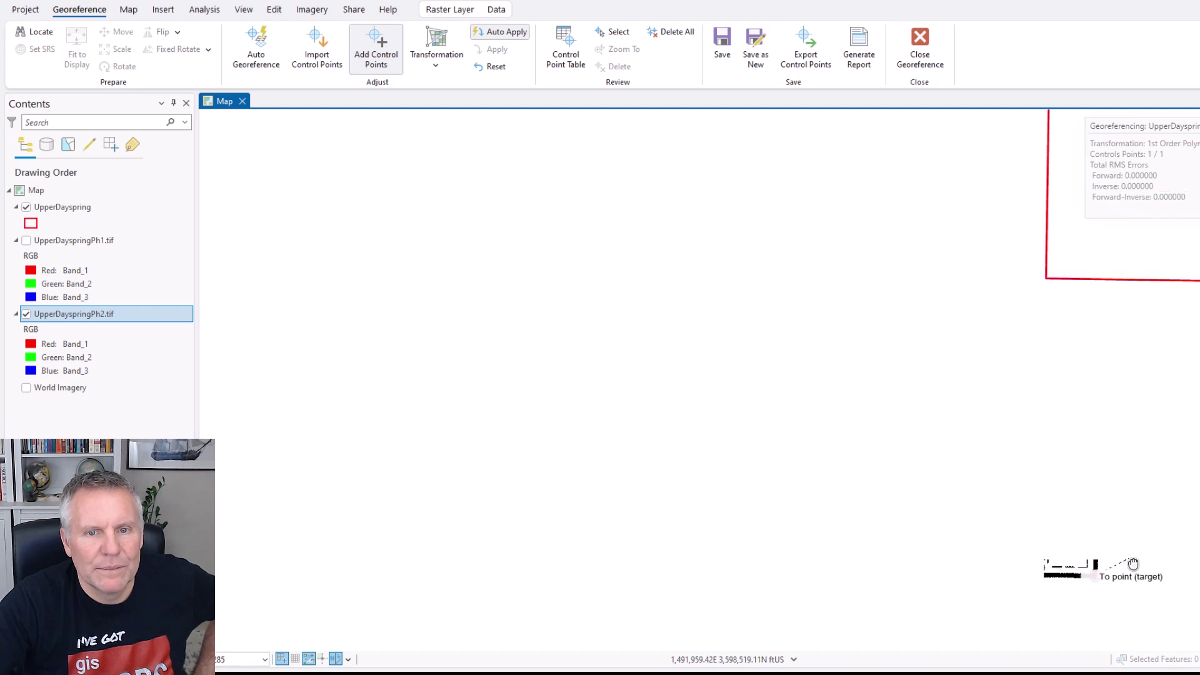
drag(1133, 563, 525, 234)
scroll(875, 494, down, 2)
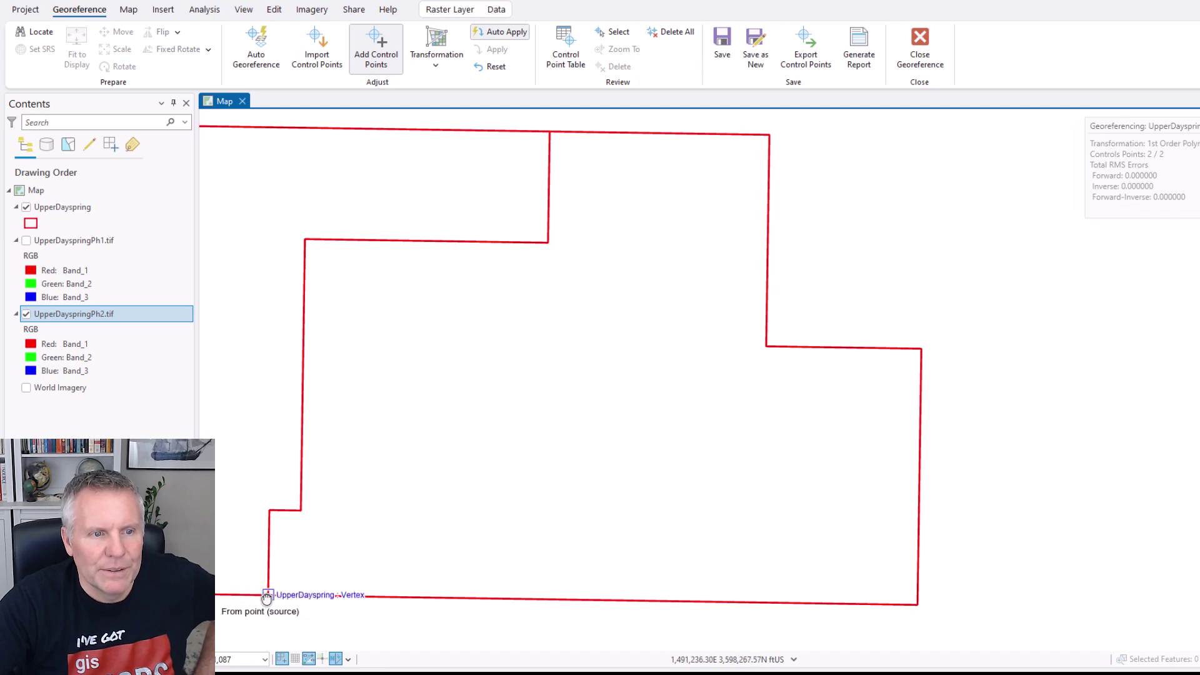
scroll(269, 597, up, 5)
scroll(272, 597, up, 6)
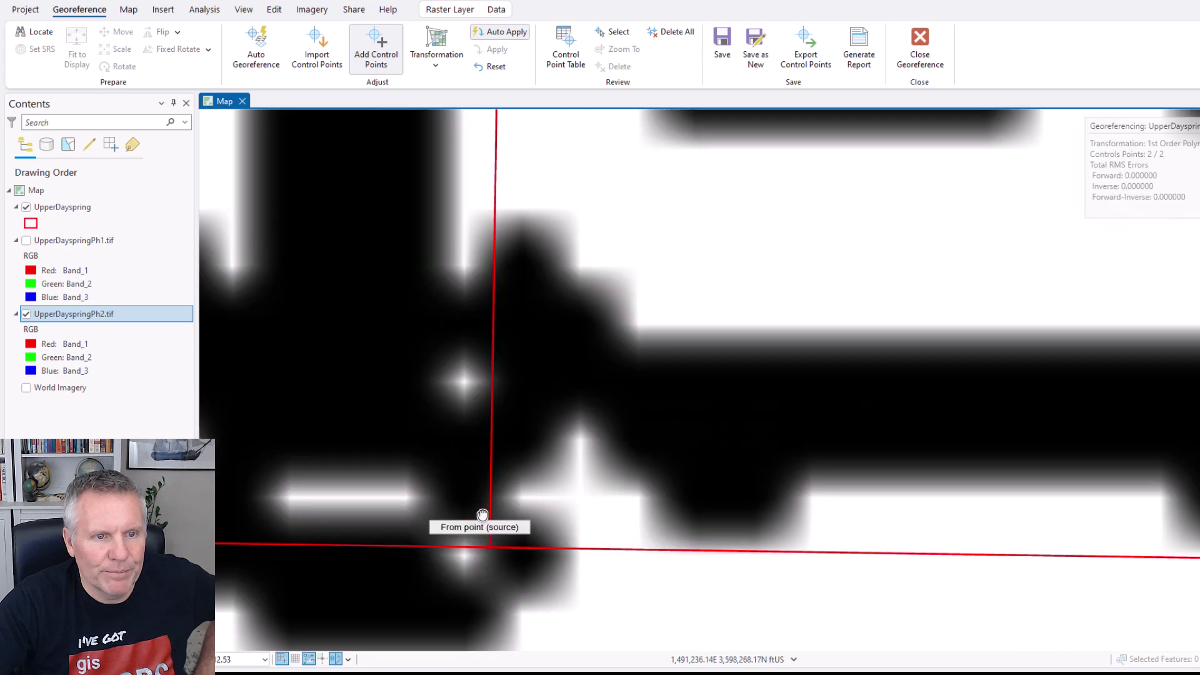
scroll(482, 515, down, 4)
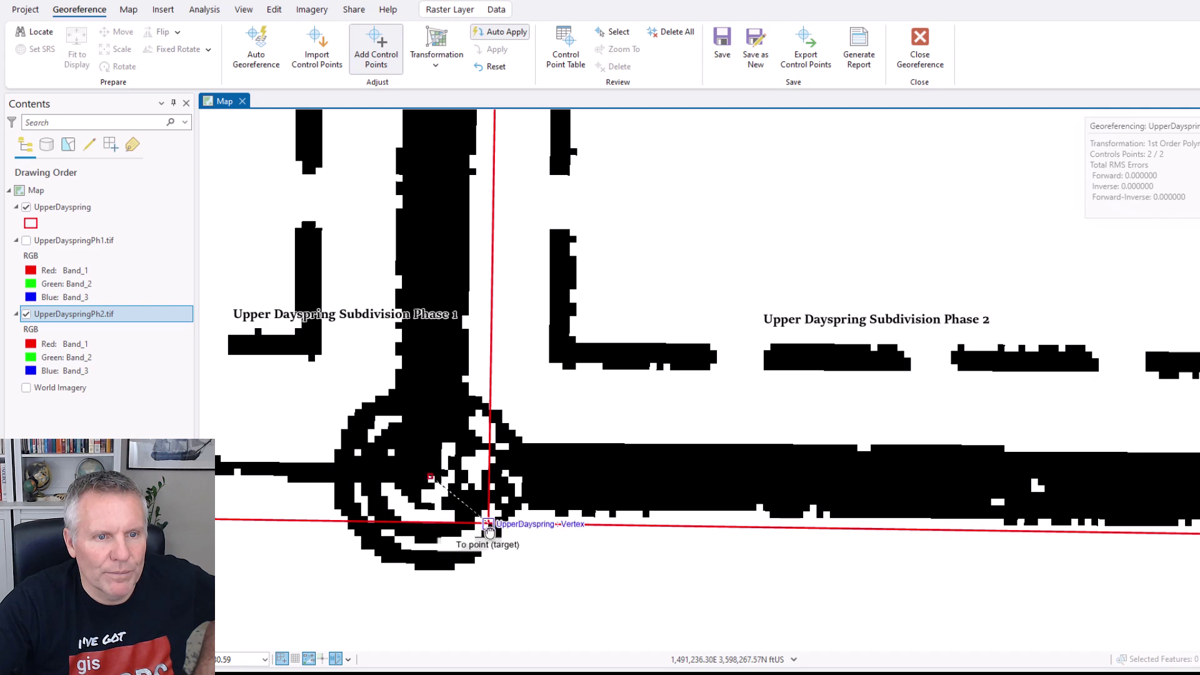
click(488, 522)
scroll(415, 572, down, 5)
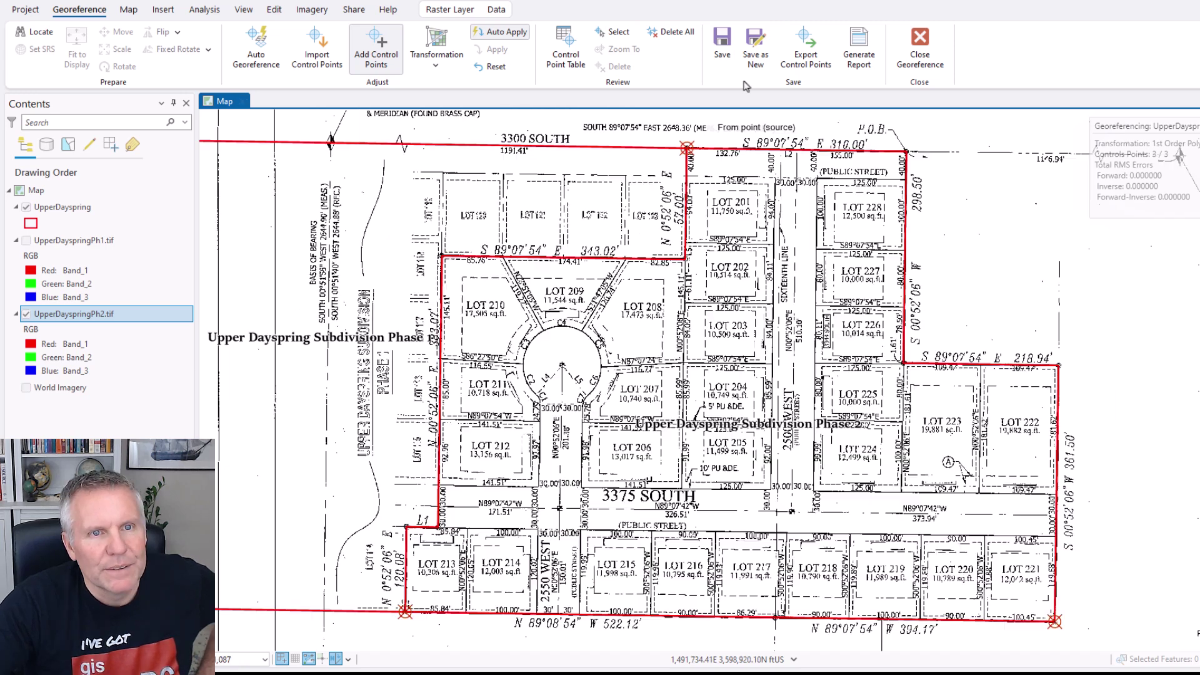
click(724, 42)
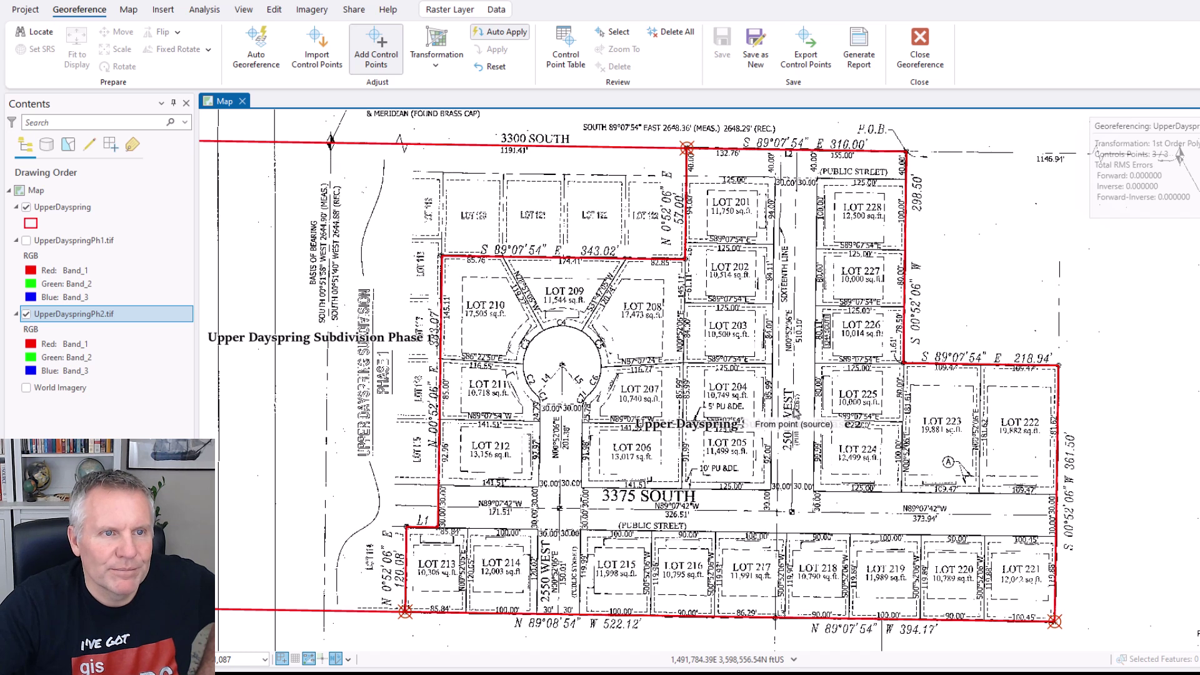
Confirm UpperDayspringPh2.tfwx sits in the UpperDayspring folder, then minimize File Explorer.
click(920, 43)
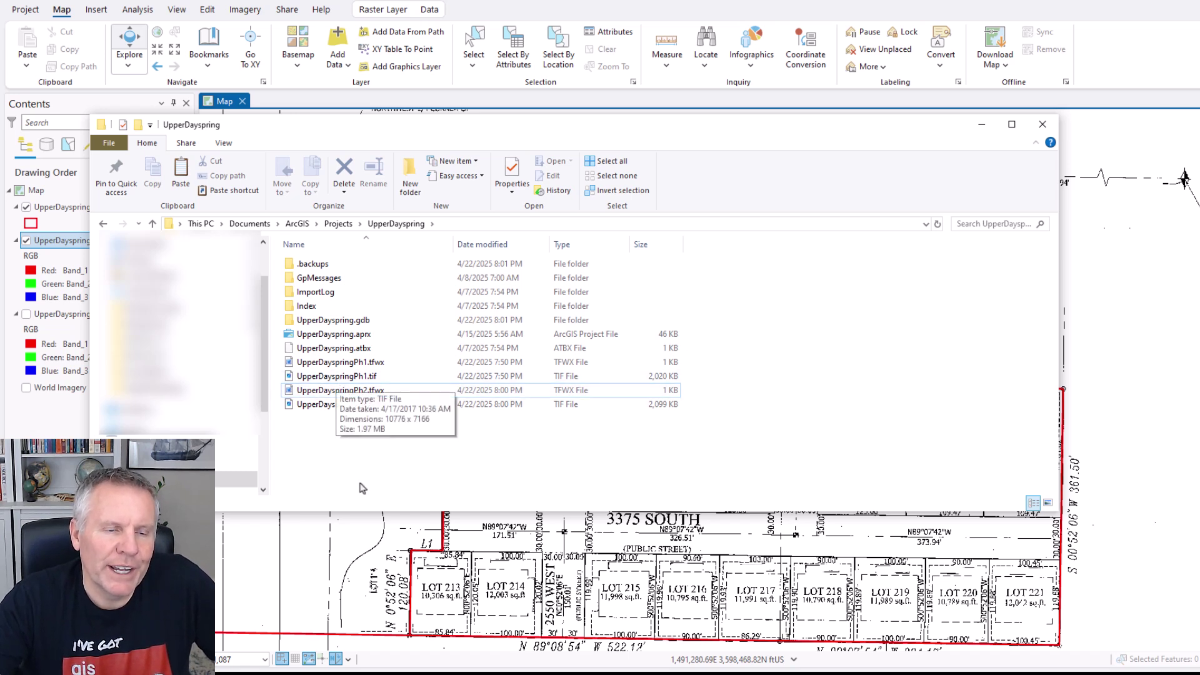
click(982, 128)
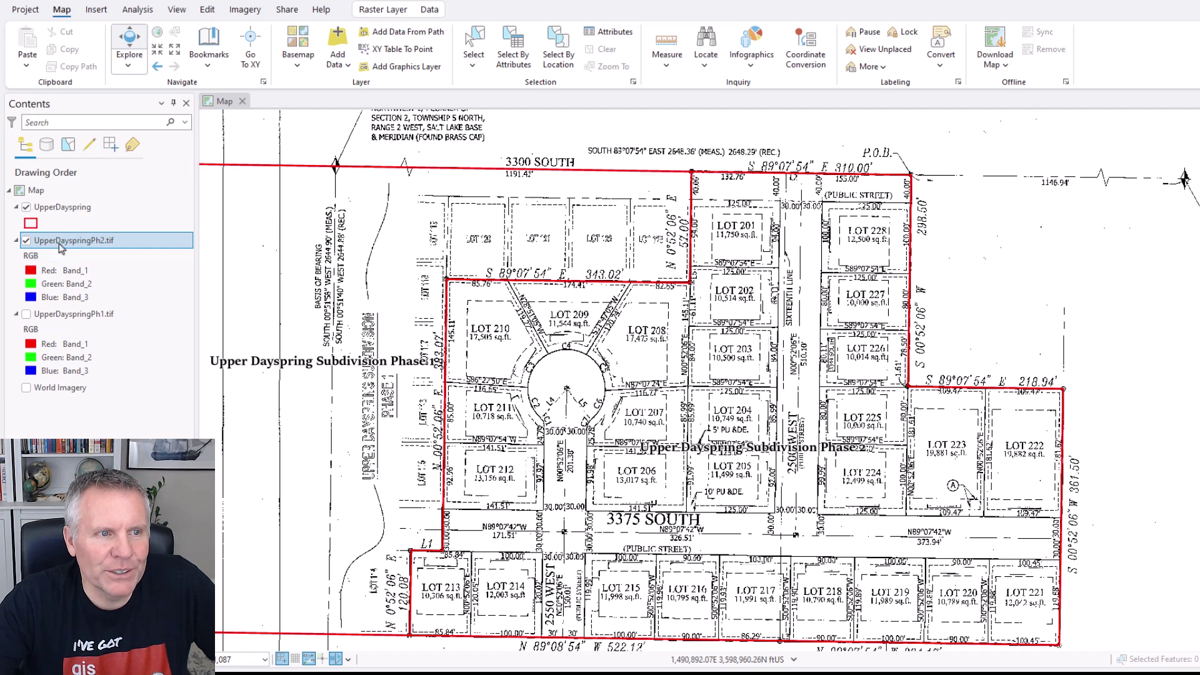
Reopen Georeference on the Phase 2 plat, review its three zero-residual links, then close it.
click(243, 9)
click(108, 55)
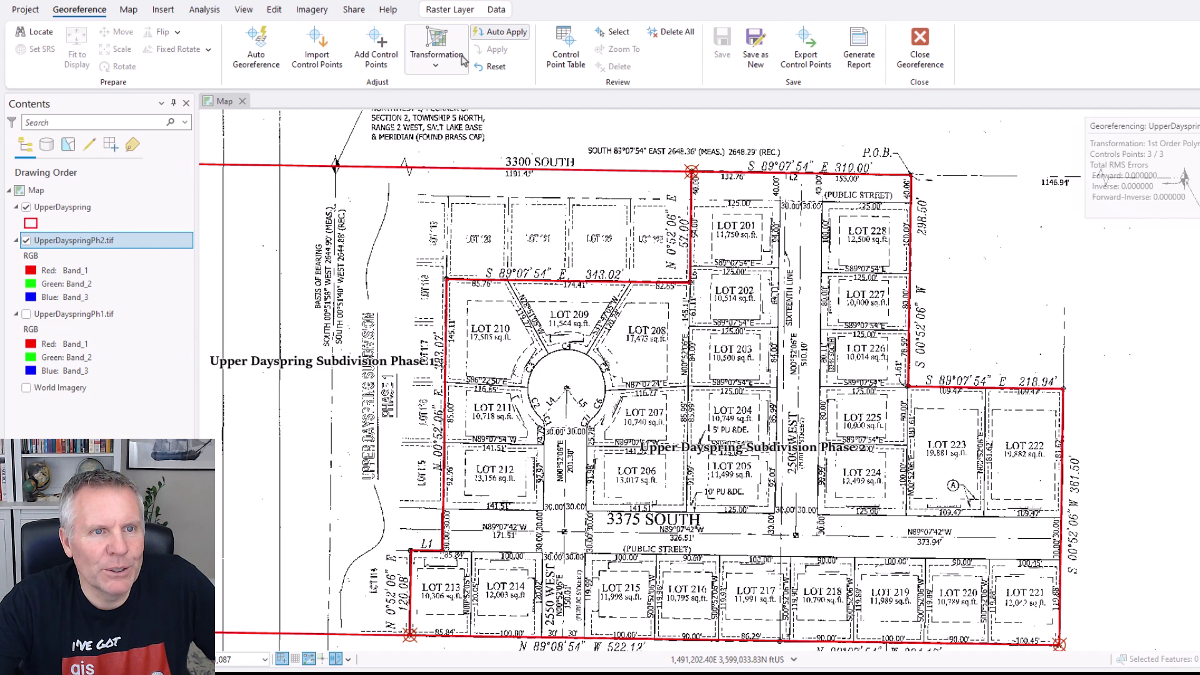
click(566, 54)
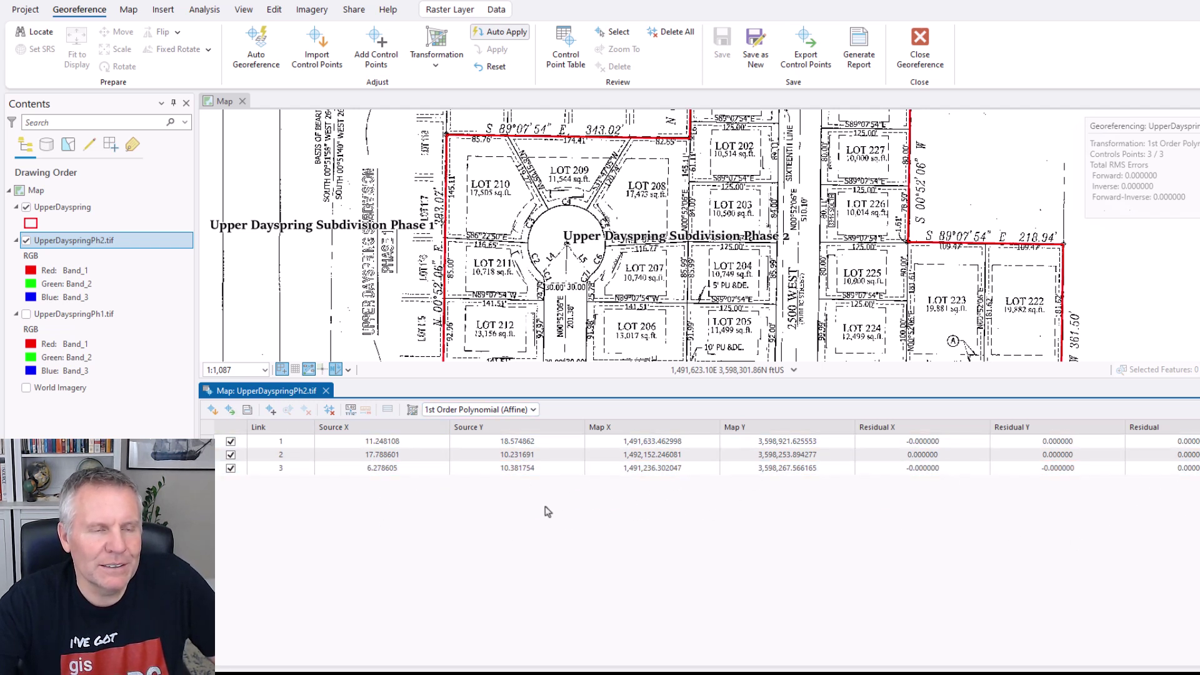
click(905, 66)
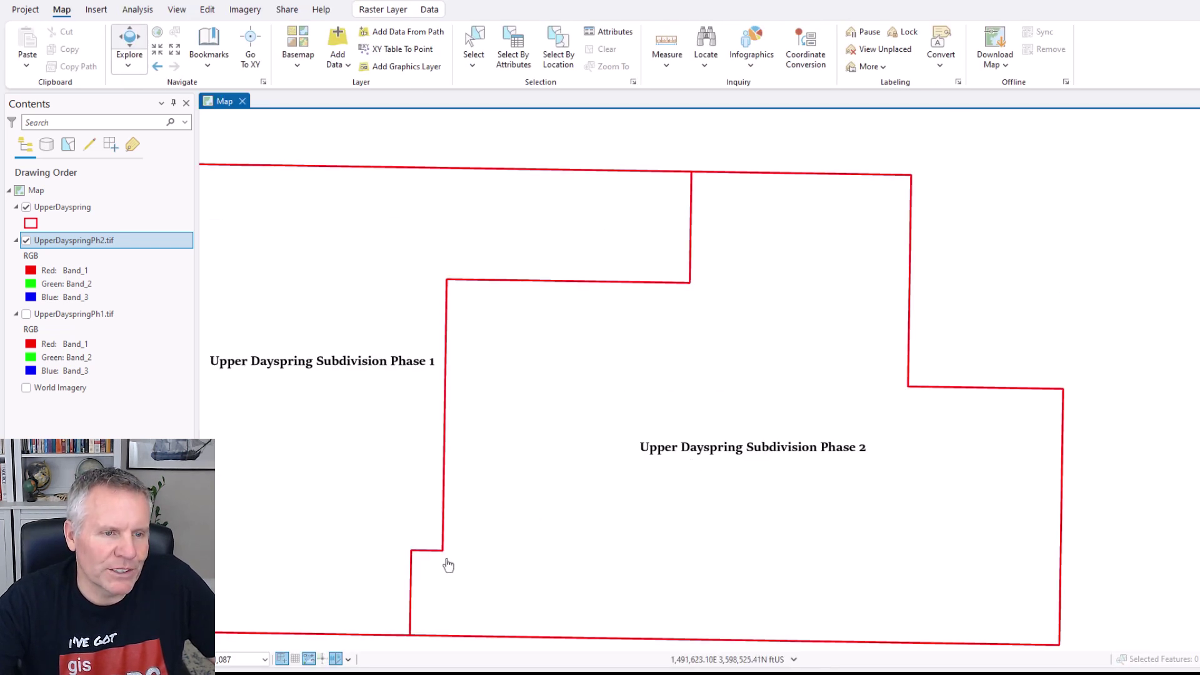
Switch to File Explorer to check the saved .tfwx world files, then close it.
key(alt+Tab)
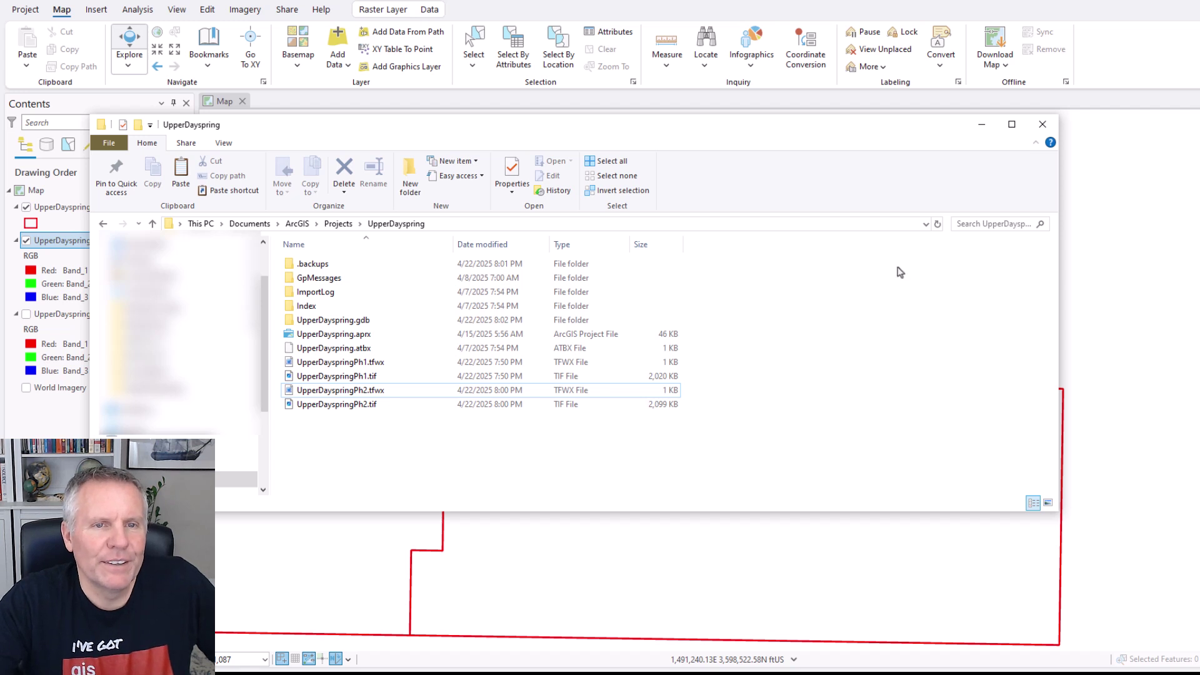
click(1042, 124)
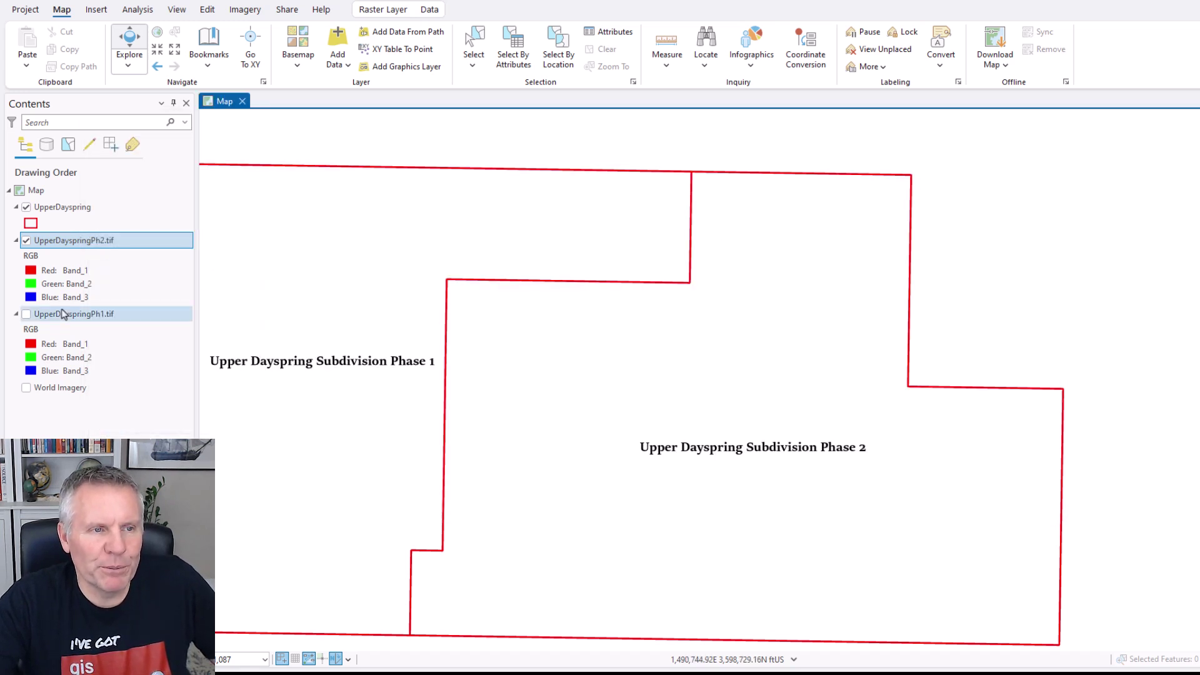